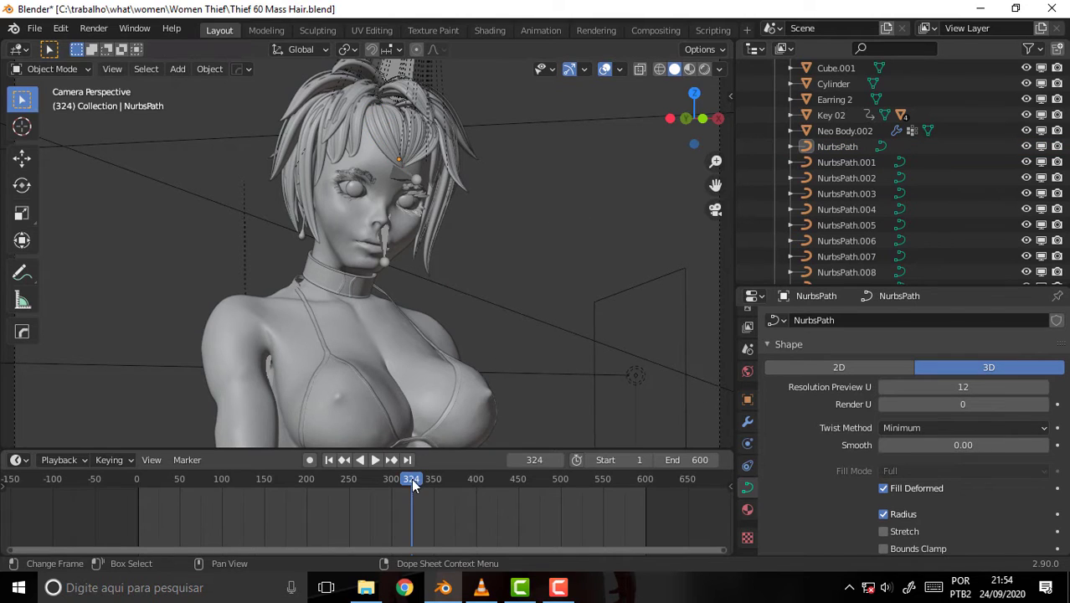
Step: Play the animation in reverse to stop at frame 230, then fit the whole figure in the camera view
{"action": "key", "text": "shift+ctrl+space"}
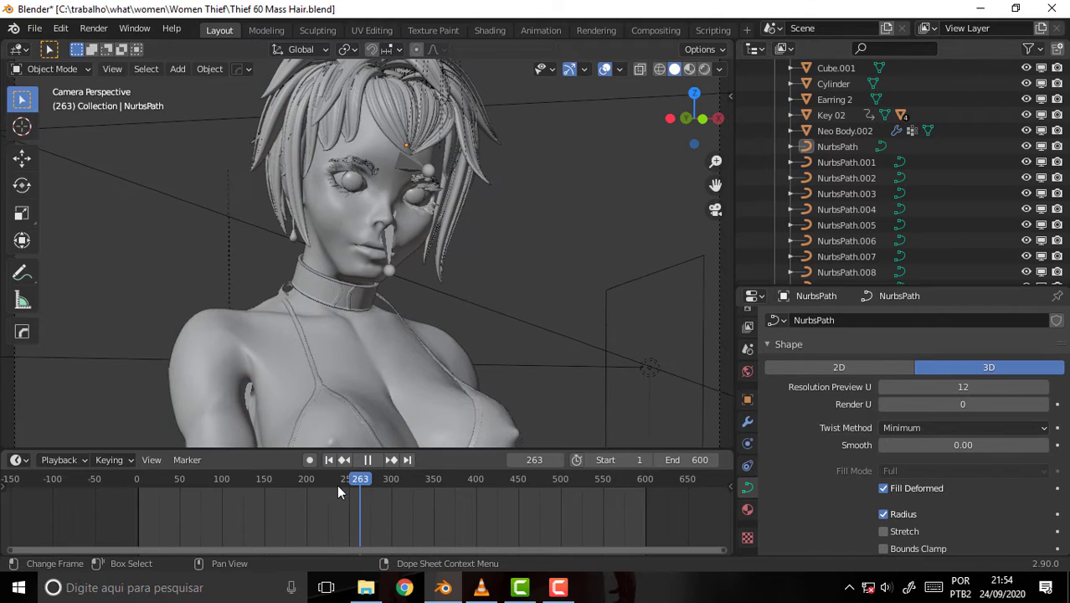
{"action": "key", "text": "space"}
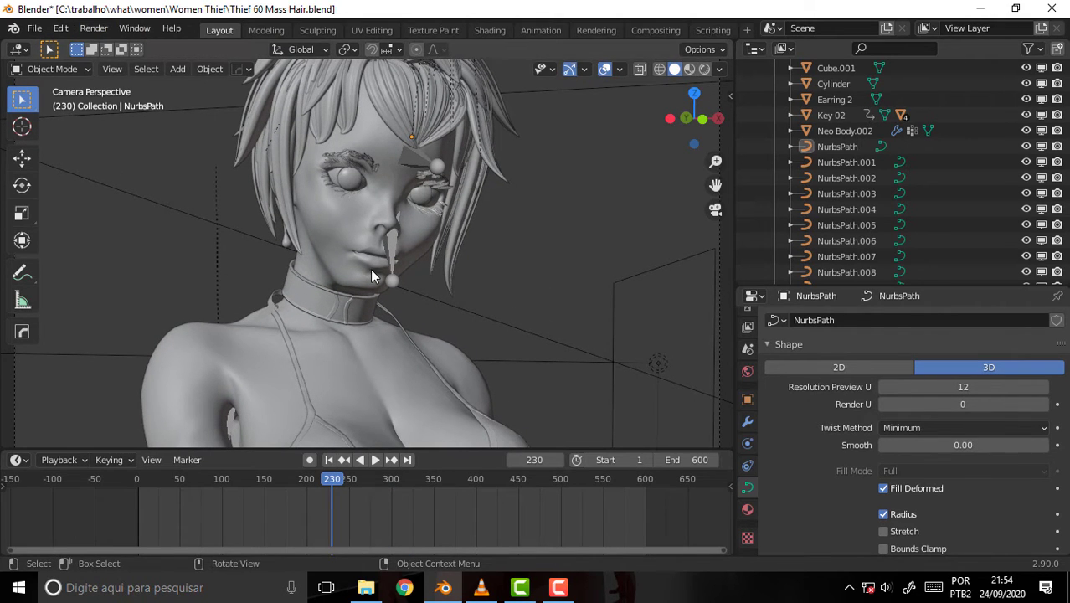
{"action": "middle_click_drag", "start_coordinate": [500, 249], "coordinate": [521, 248]}
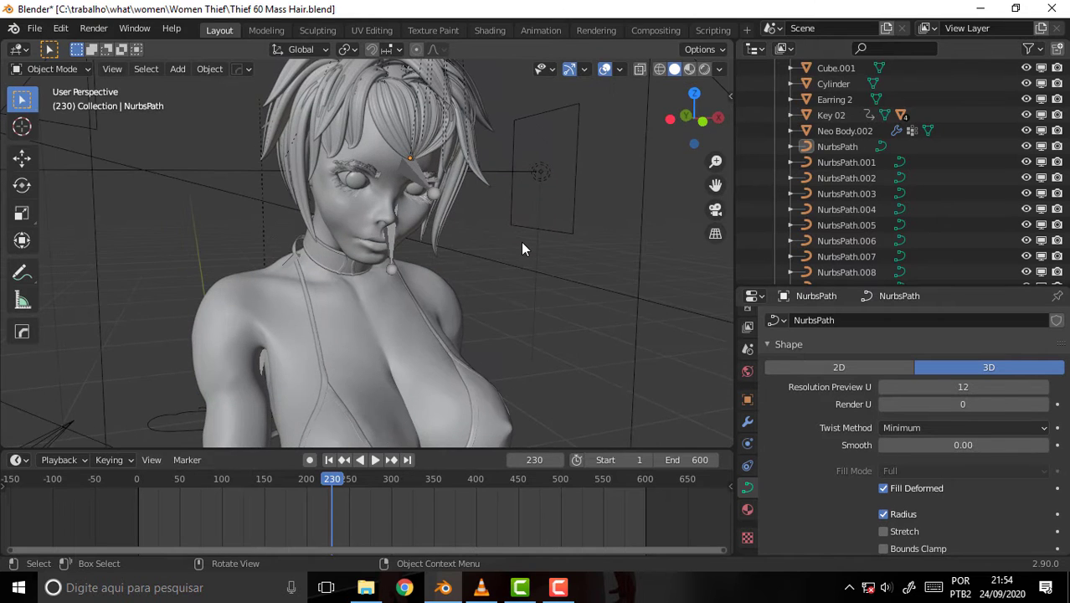
{"action": "key", "text": "KP_0"}
{"action": "scroll", "coordinate": [521, 242], "scroll_direction": "down", "scroll_amount": 4}
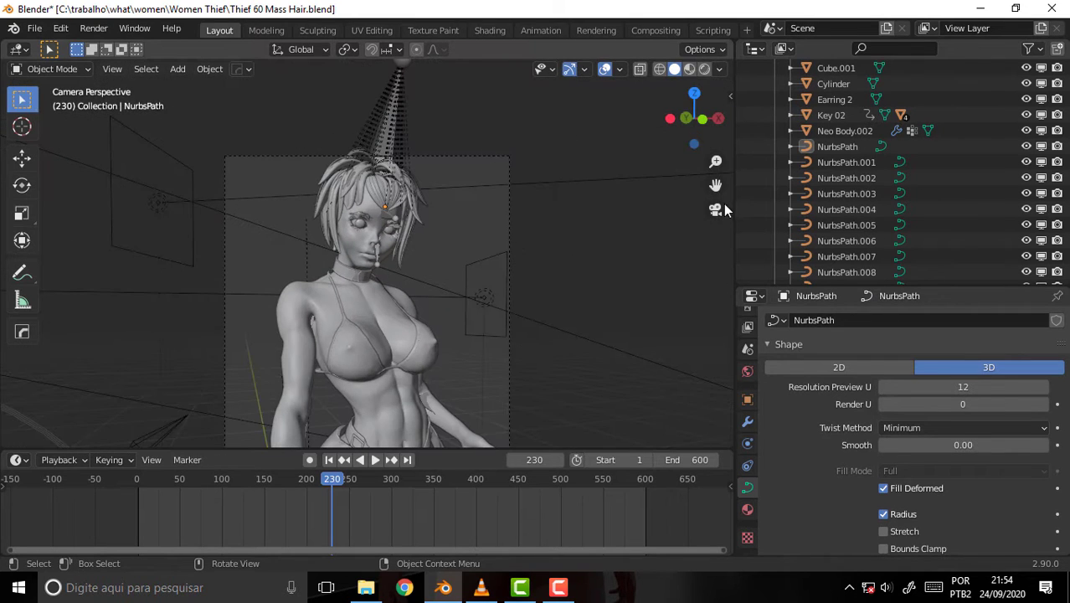
{"action": "left_click_drag", "start_coordinate": [716, 184], "coordinate": [670, 75]}
{"action": "scroll", "coordinate": [611, 247], "scroll_direction": "up", "scroll_amount": 1}
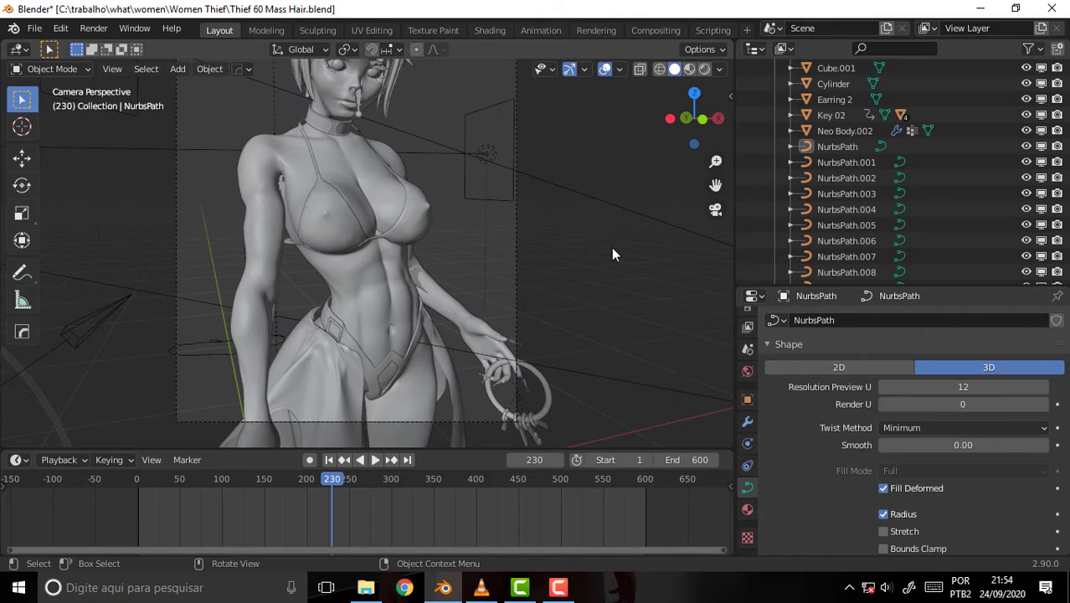
{"action": "mouse_move", "coordinate": [716, 186]}
{"action": "left_mouse_down"}
{"action": "mouse_move", "coordinate": [712, 210]}
{"action": "mouse_move", "coordinate": [647, 203]}
{"action": "left_mouse_up"}
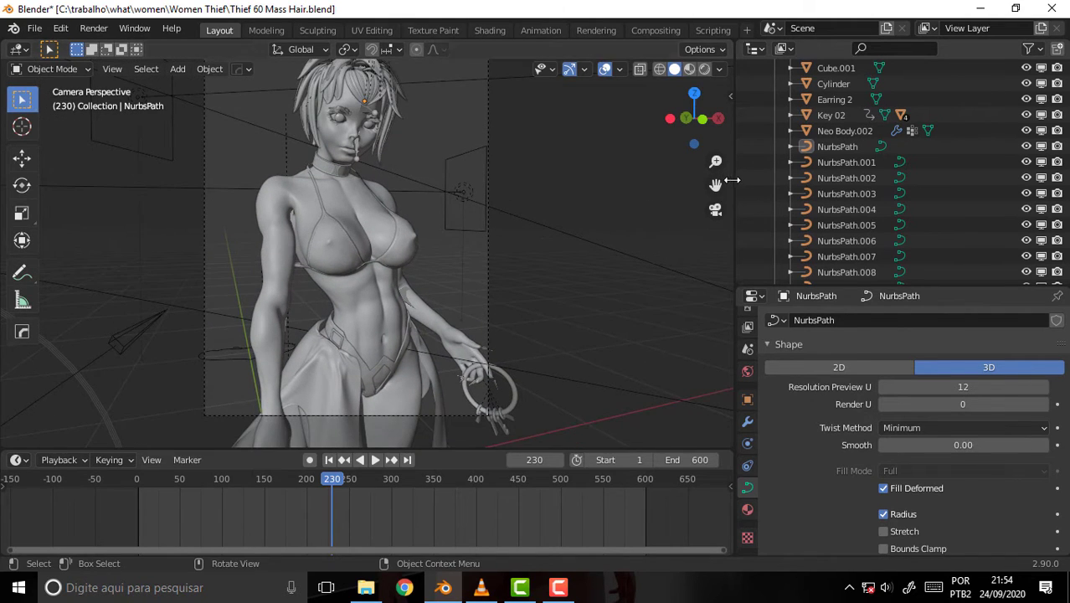
{"action": "key", "text": "Home"}
{"action": "left_click_drag", "start_coordinate": [715, 185], "coordinate": [719, 191]}
Step: Show the last render via Render > View Render, zoom it, then bring up File Explorer
{"action": "left_click", "coordinate": [93, 28]}
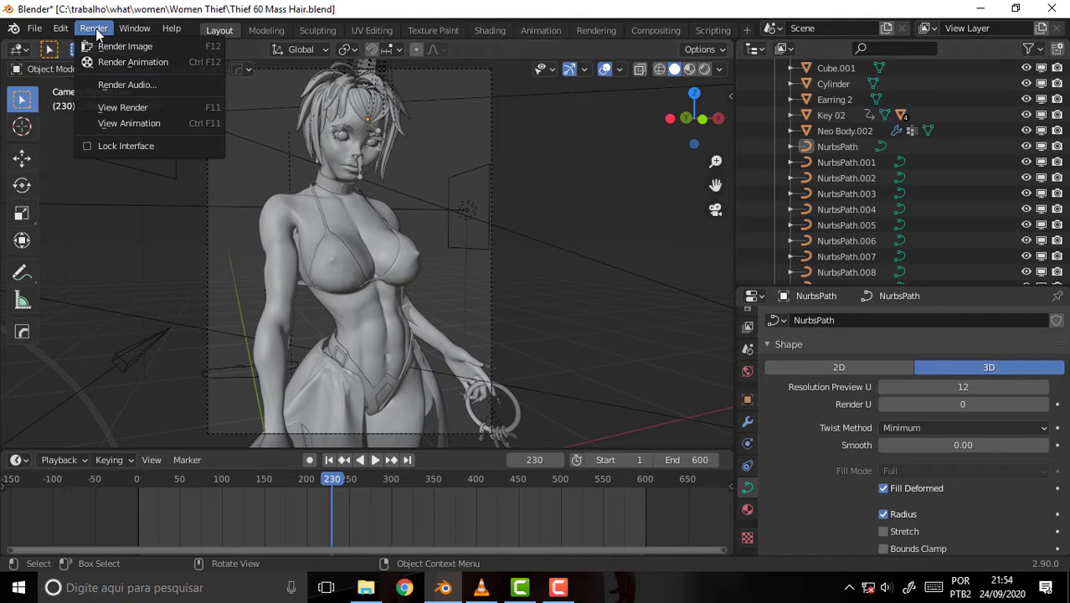
{"action": "left_click", "coordinate": [127, 107]}
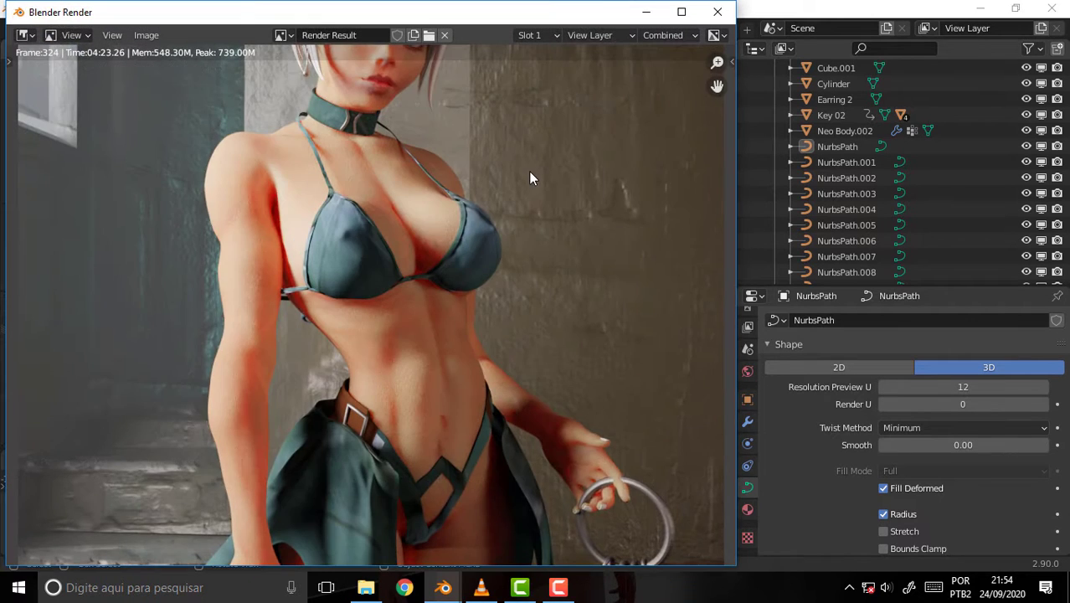
{"action": "scroll", "coordinate": [533, 171], "scroll_direction": "up", "scroll_amount": 1}
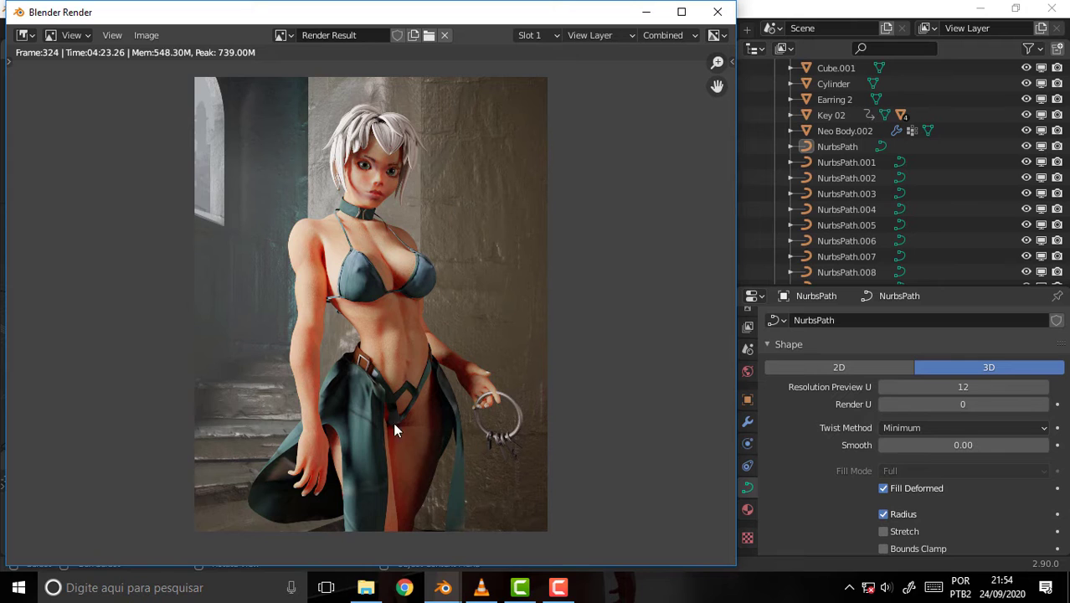
{"action": "left_click", "coordinate": [368, 587]}
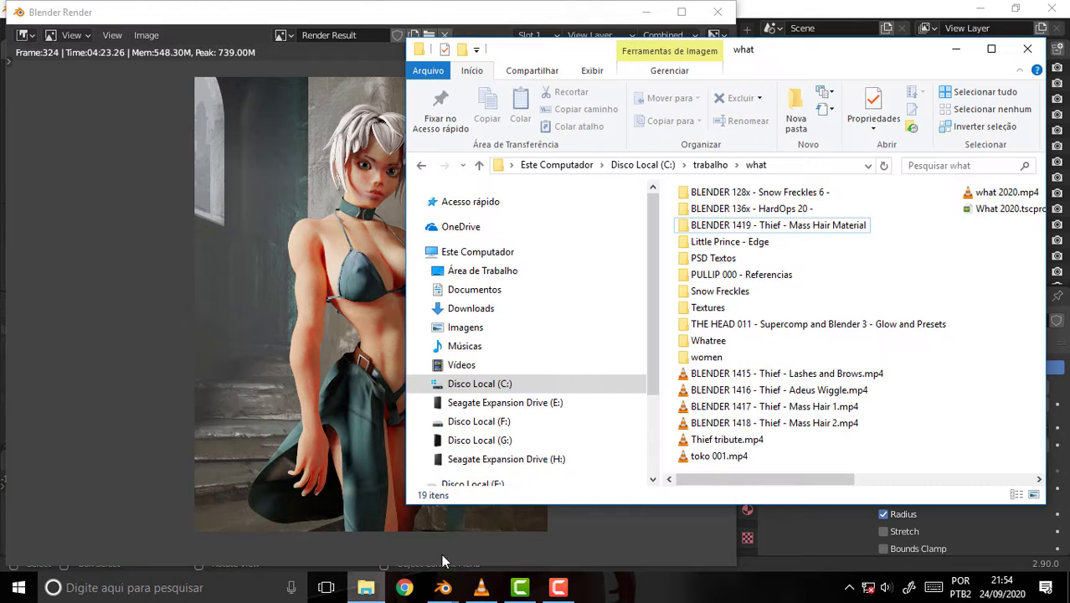
Step: Browse into women > Women Thief and pick the young-il-choi- (19).jpg reference painting
{"action": "left_click", "coordinate": [709, 358]}
{"action": "double_click", "coordinate": [709, 358]}
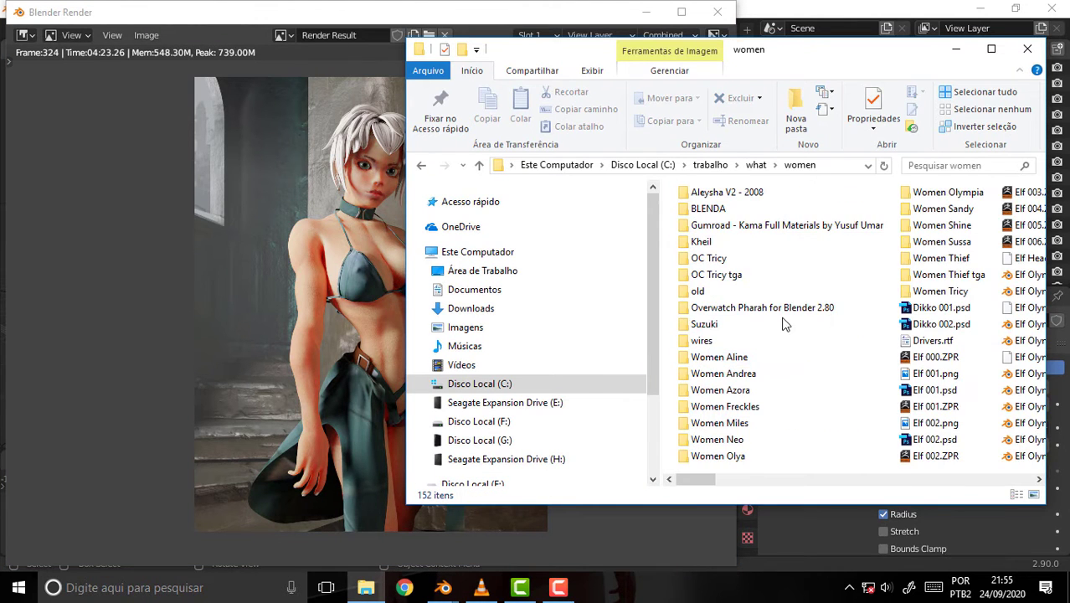
{"action": "double_click", "coordinate": [941, 260]}
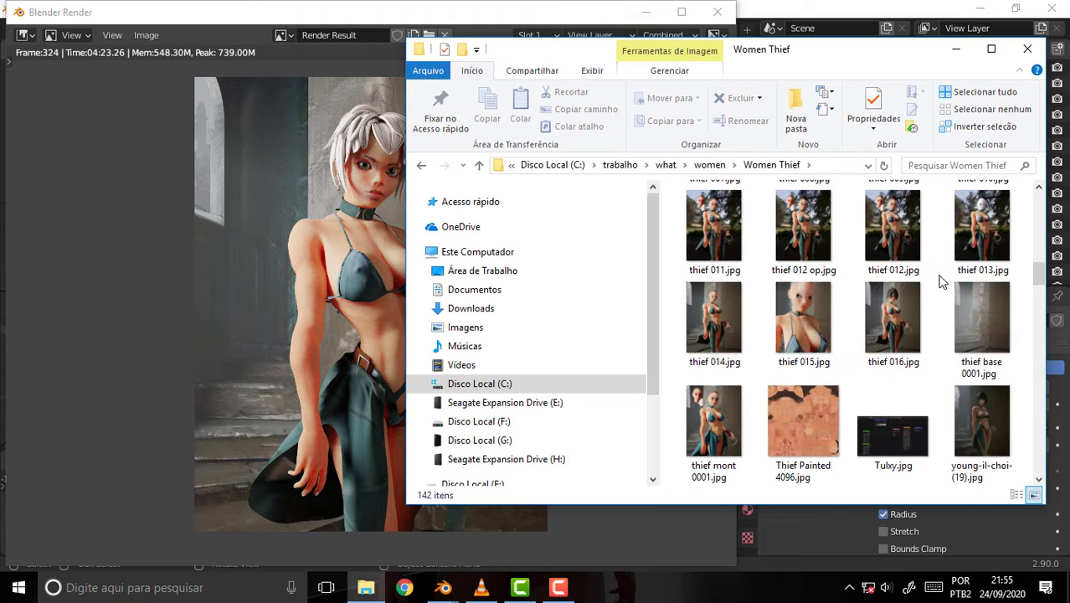
{"action": "left_click", "coordinate": [903, 323]}
{"action": "scroll", "coordinate": [948, 322], "scroll_direction": "down", "scroll_amount": 2}
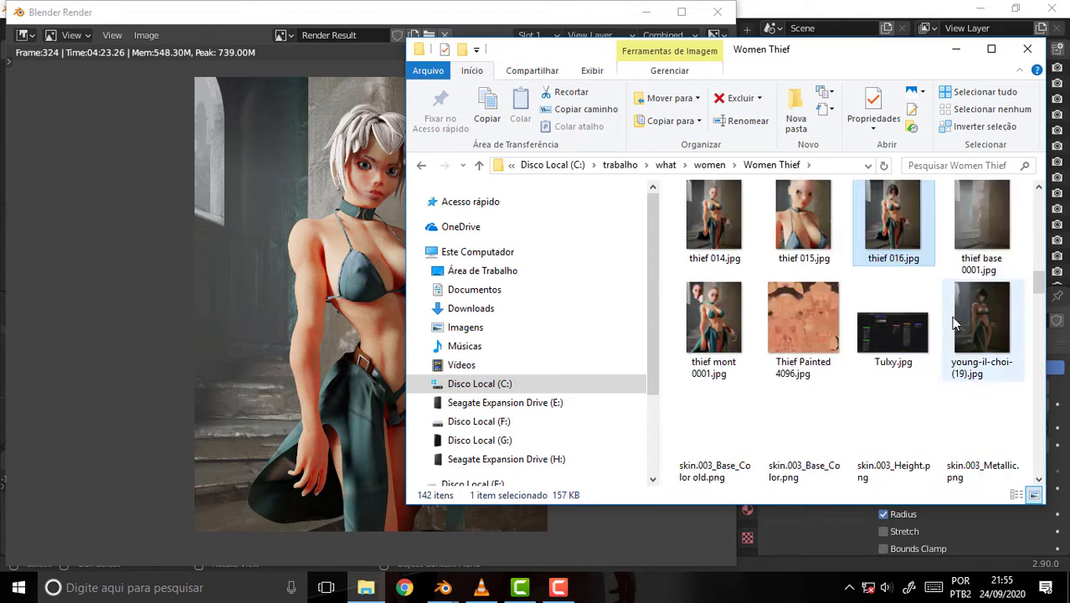
{"action": "scroll", "coordinate": [953, 322], "scroll_direction": "down", "scroll_amount": 3}
{"action": "scroll", "coordinate": [953, 316], "scroll_direction": "up", "scroll_amount": 1}
{"action": "scroll", "coordinate": [953, 315], "scroll_direction": "up", "scroll_amount": 2}
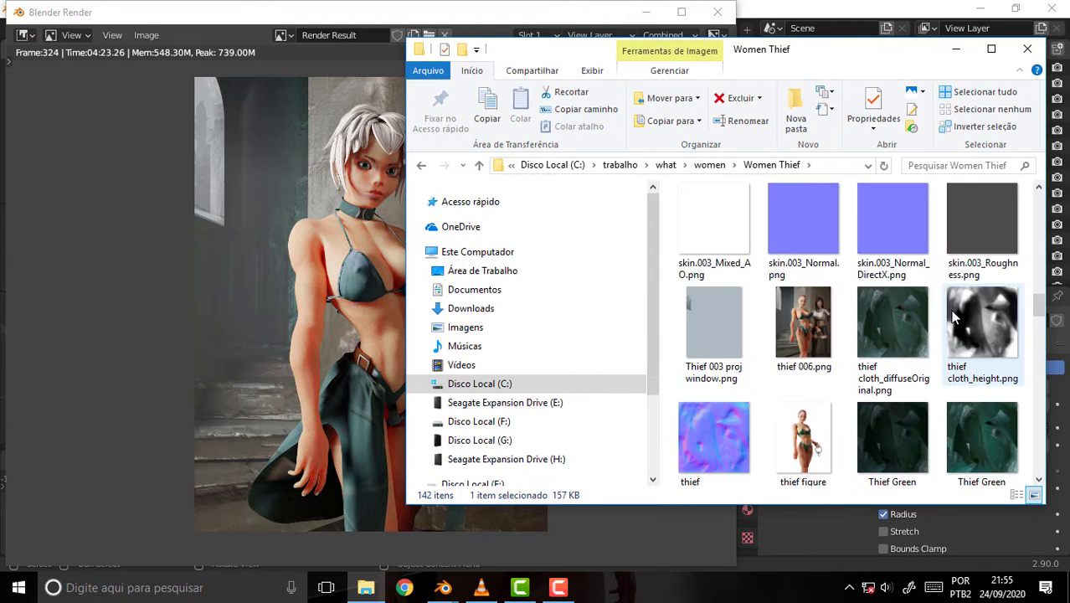
{"action": "scroll", "coordinate": [953, 316], "scroll_direction": "up", "scroll_amount": 2}
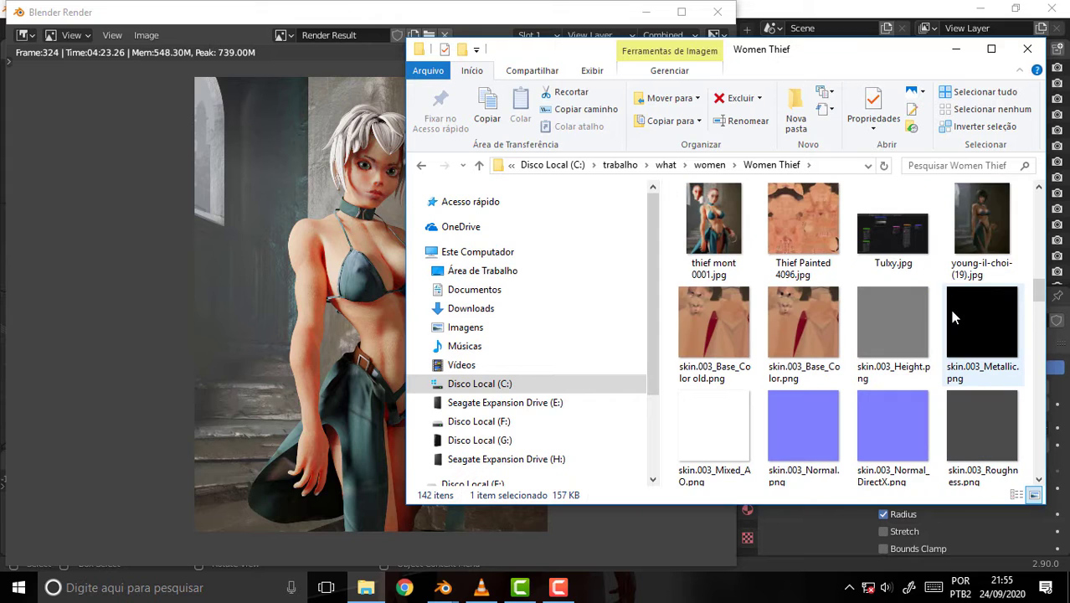
{"action": "left_click", "coordinate": [985, 239]}
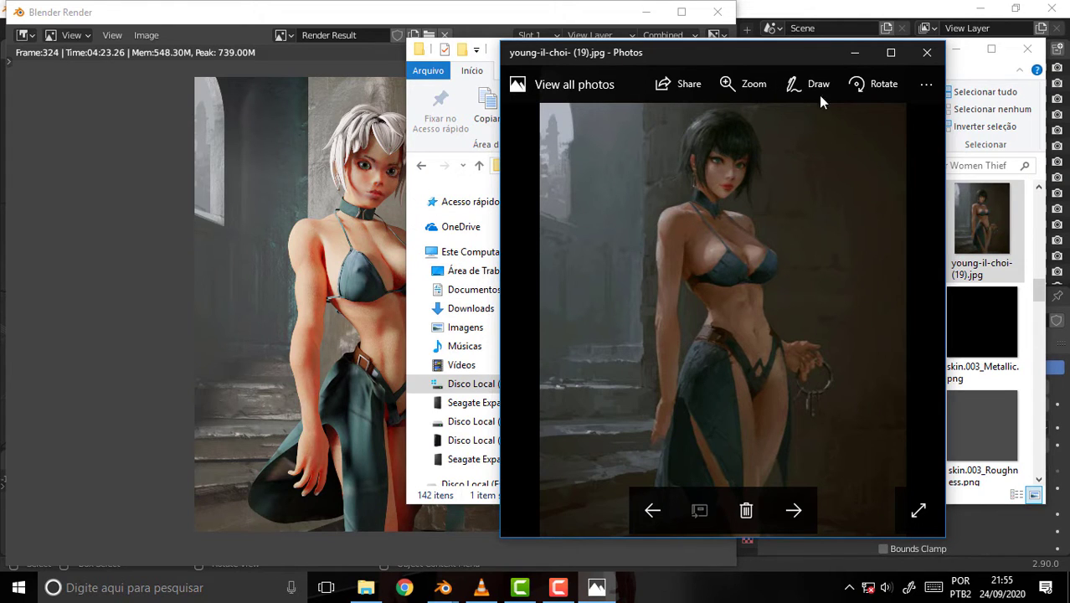
Step: Move the Photos reference aside, compare it with the Blender model, then orbit down onto the head
{"action": "left_click_drag", "start_coordinate": [779, 55], "coordinate": [872, 60]}
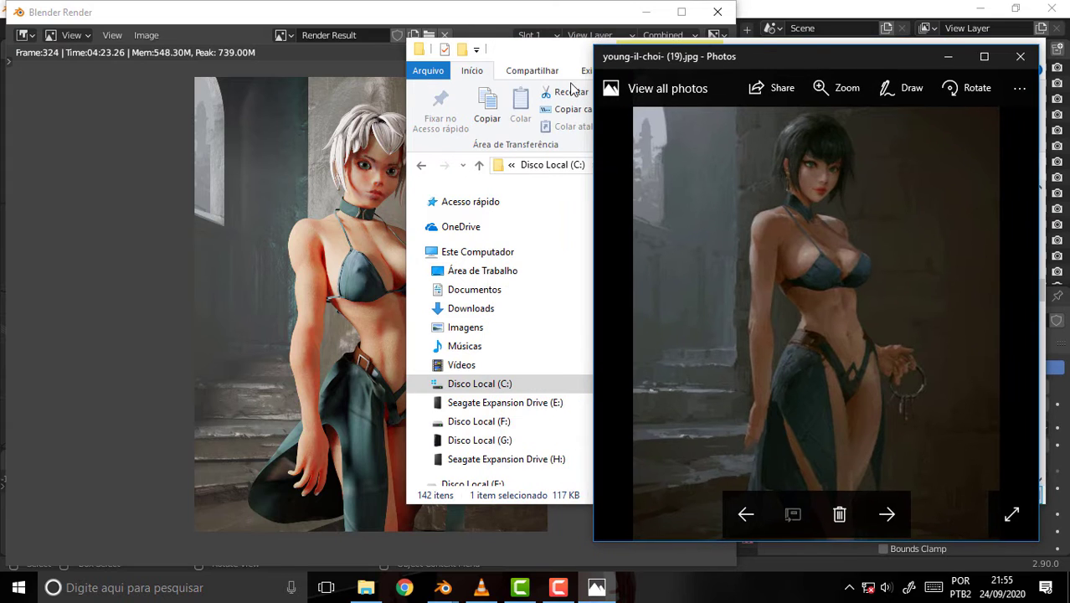
{"action": "left_click", "coordinate": [758, 11]}
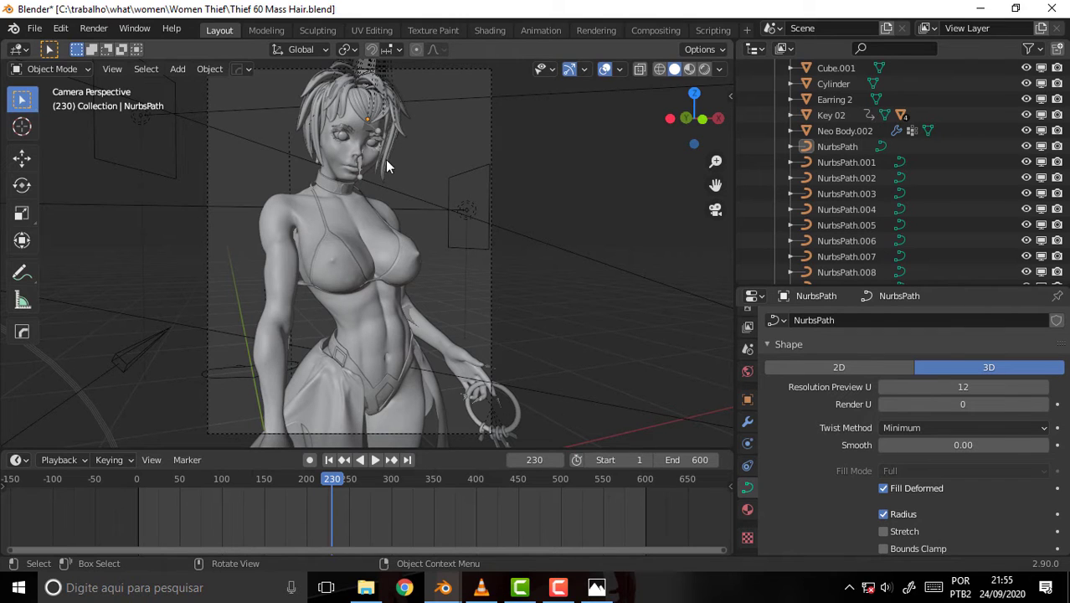
{"action": "left_click", "coordinate": [596, 587]}
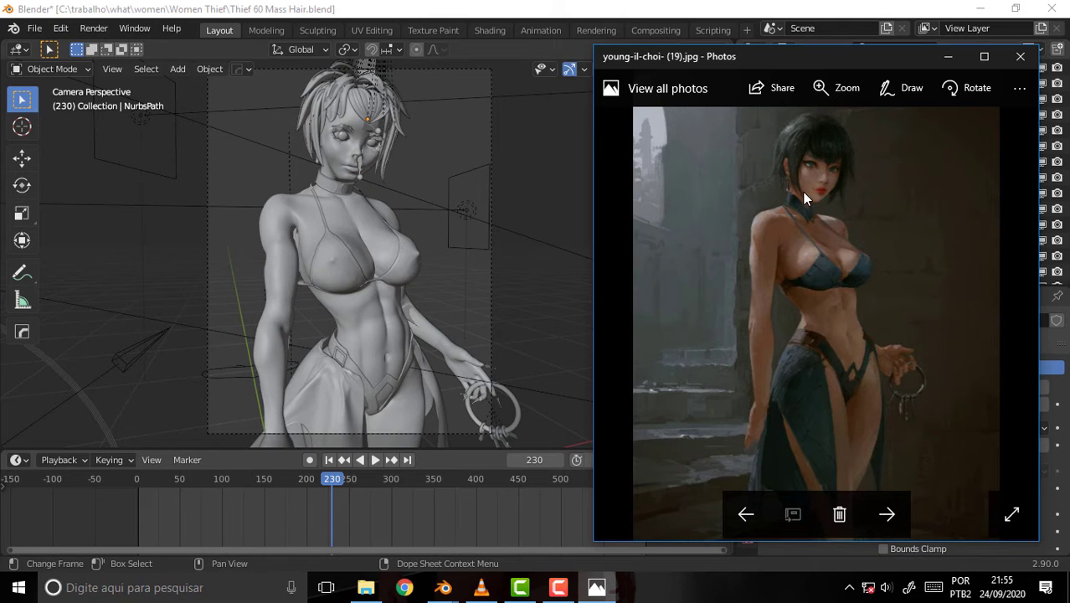
{"action": "left_click", "coordinate": [660, 12]}
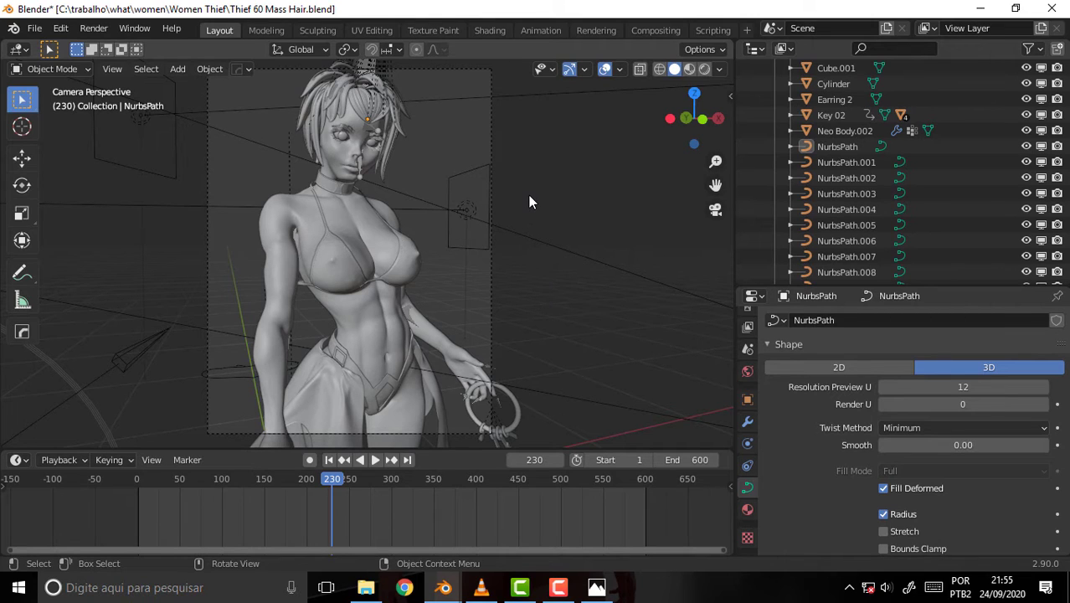
{"action": "mouse_move", "coordinate": [528, 201]}
{"action": "middle_mouse_down"}
{"action": "mouse_move", "coordinate": [536, 294]}
{"action": "mouse_move", "coordinate": [489, 357]}
{"action": "mouse_move", "coordinate": [473, 241]}
{"action": "middle_mouse_up"}
Step: Center the heart-shaped hair curve, select BezierCircle and switch it to Edit Mode
{"action": "left_click_drag", "start_coordinate": [722, 186], "coordinate": [533, 237]}
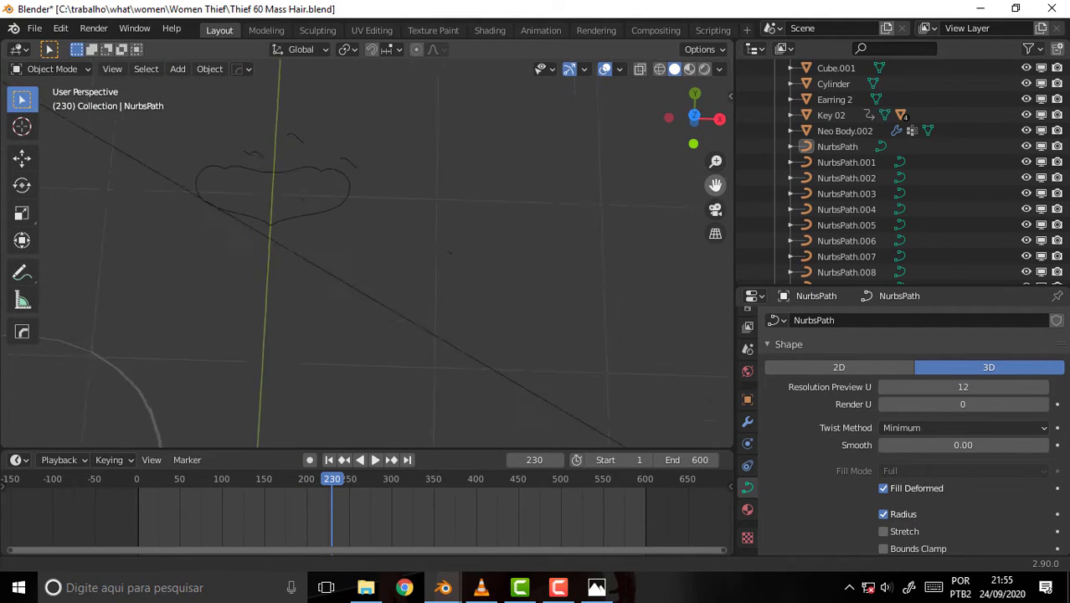
{"action": "scroll", "coordinate": [534, 236], "scroll_direction": "up", "scroll_amount": 1}
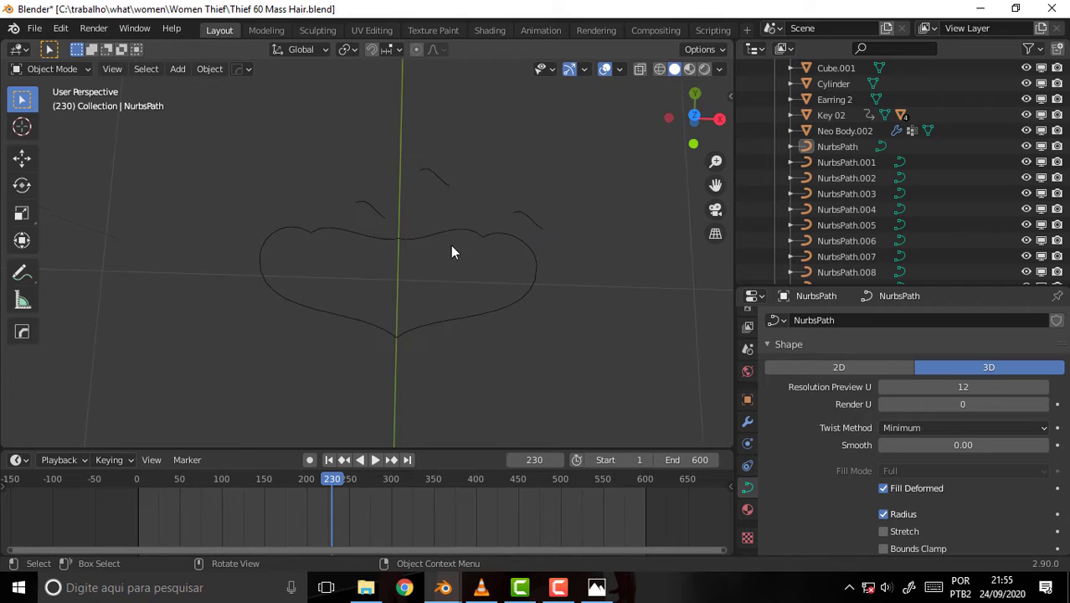
{"action": "left_click", "coordinate": [434, 241]}
{"action": "left_click", "coordinate": [51, 68]}
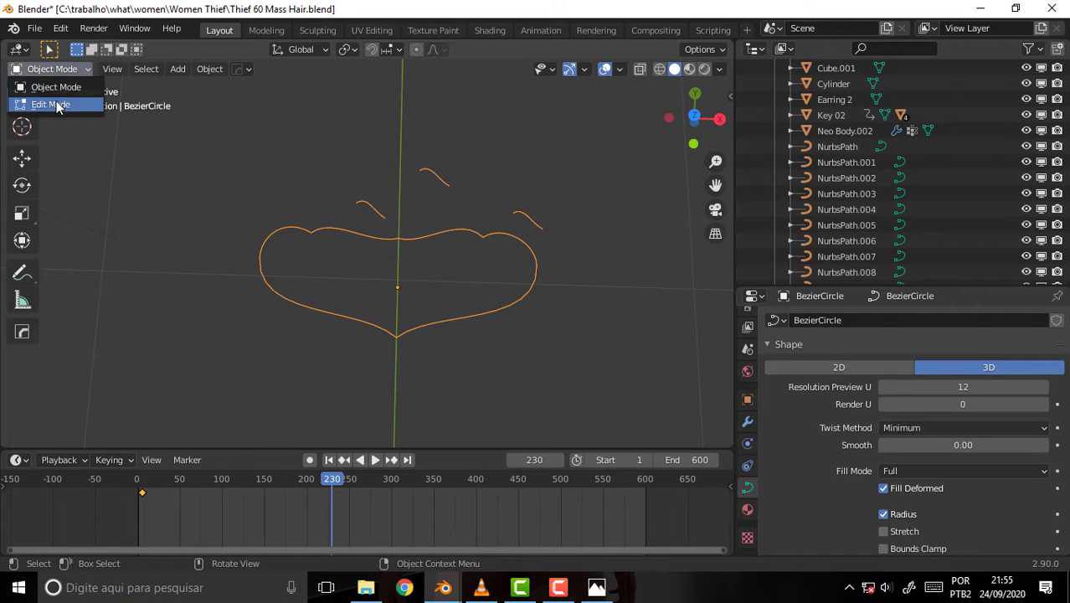
{"action": "left_click", "coordinate": [38, 101]}
Step: Select three of the strand's control points and move the copy up and to the right
{"action": "left_click", "coordinate": [560, 254]}
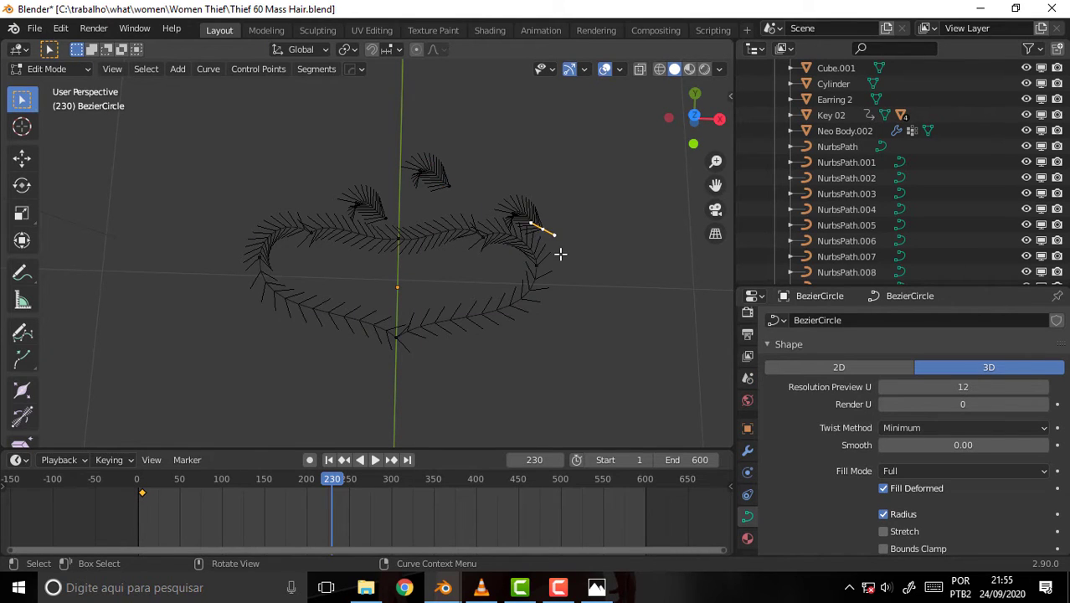
{"action": "left_click", "coordinate": [485, 239]}
{"action": "left_click", "coordinate": [541, 267], "text": "shift"}
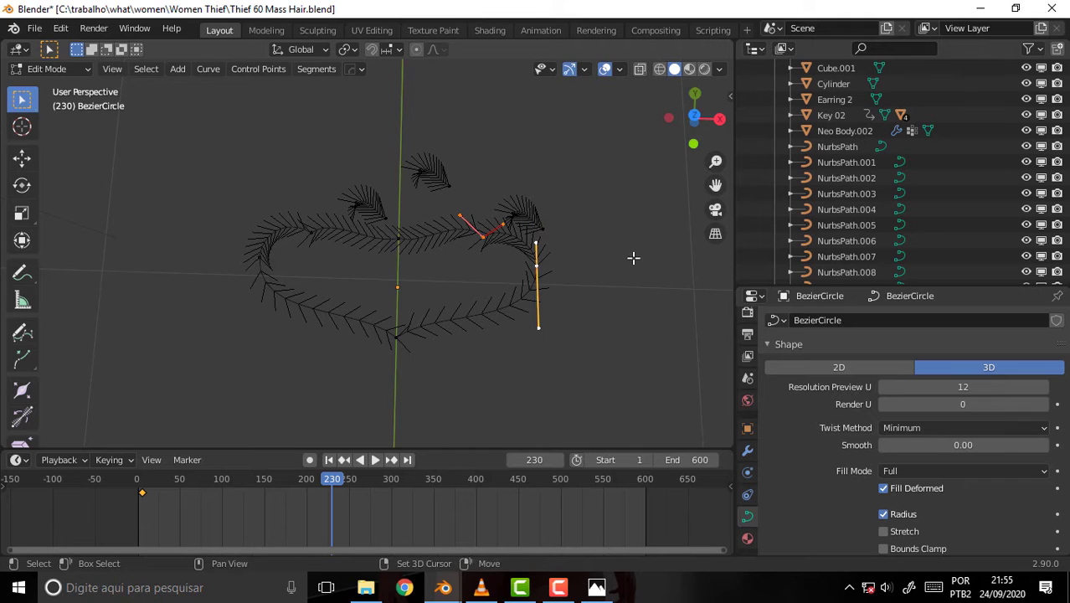
{"action": "key", "text": "g"}
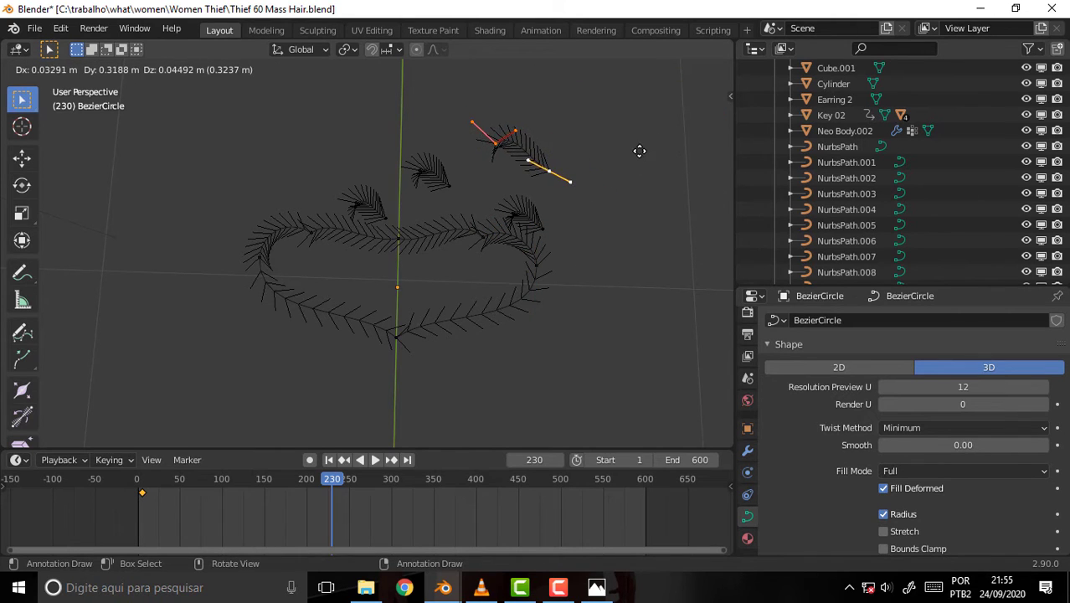
{"action": "left_click", "coordinate": [639, 154]}
{"action": "left_click", "coordinate": [552, 175]}
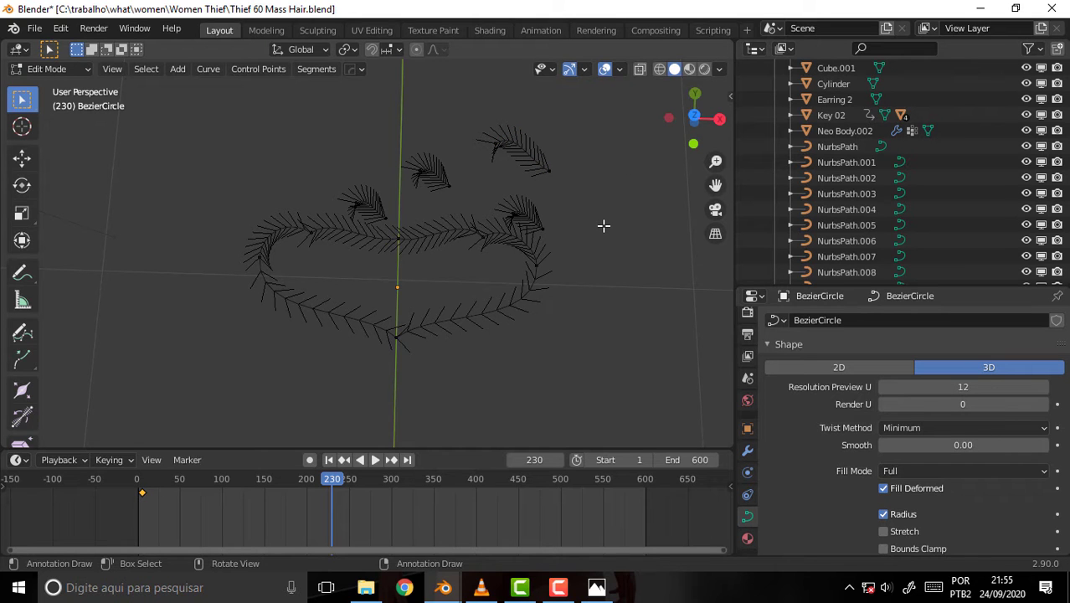
Step: Zoom, orbit and pan around the hair, framing the selected curve points with the head
{"action": "scroll", "coordinate": [603, 226], "scroll_direction": "down", "scroll_amount": 3}
{"action": "scroll", "coordinate": [599, 222], "scroll_direction": "down", "scroll_amount": 3}
{"action": "scroll", "coordinate": [595, 224], "scroll_direction": "down", "scroll_amount": 3}
{"action": "scroll", "coordinate": [570, 227], "scroll_direction": "down", "scroll_amount": 2}
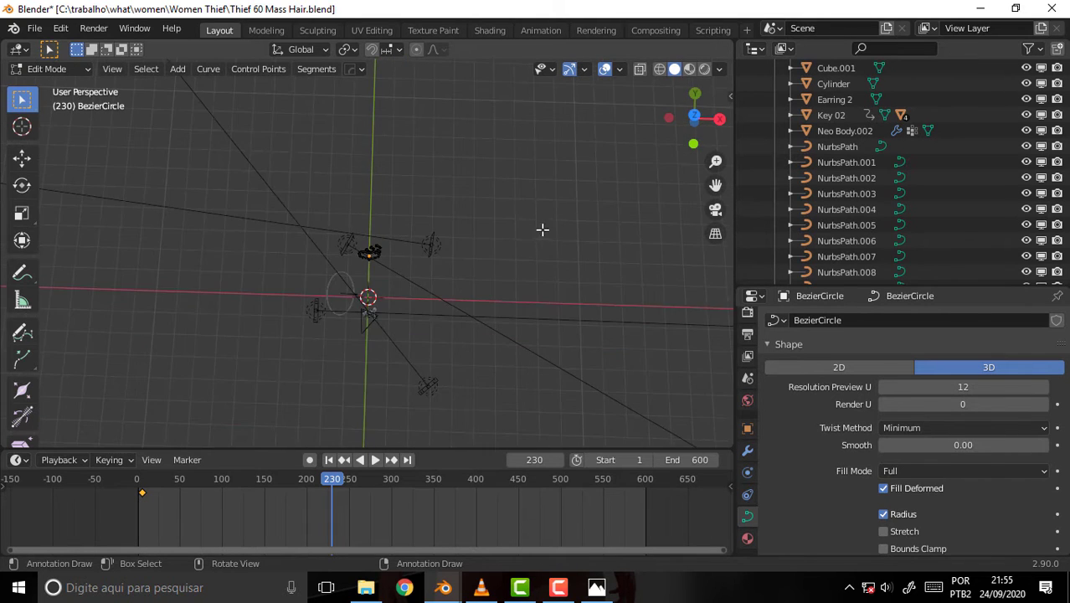
{"action": "middle_click_drag", "start_coordinate": [543, 230], "coordinate": [547, 118]}
{"action": "scroll", "coordinate": [542, 115], "scroll_direction": "up", "scroll_amount": 5}
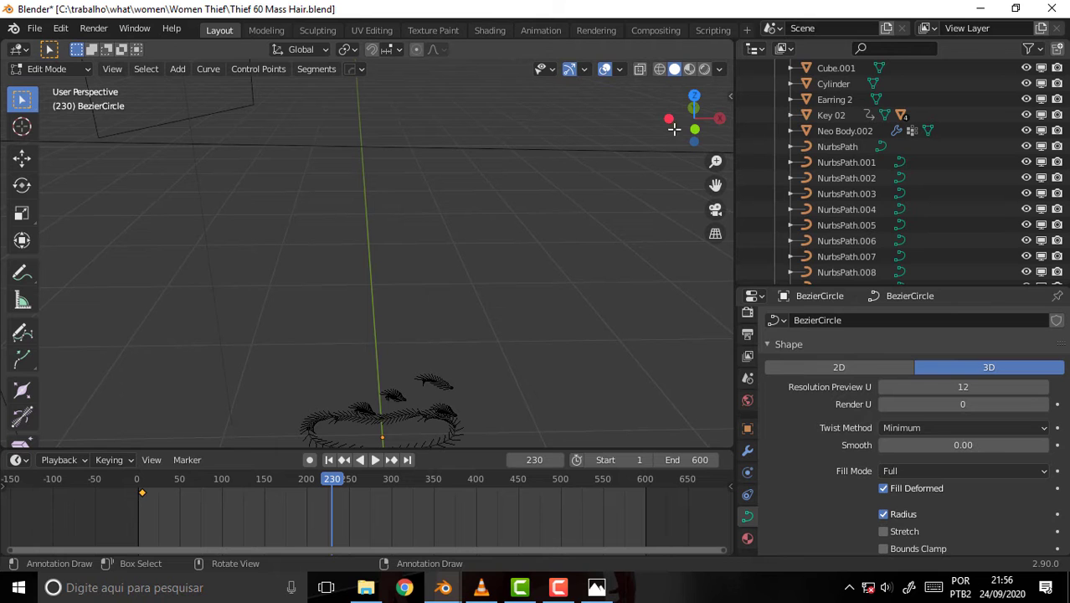
{"action": "left_click_drag", "start_coordinate": [715, 185], "coordinate": [644, 59]}
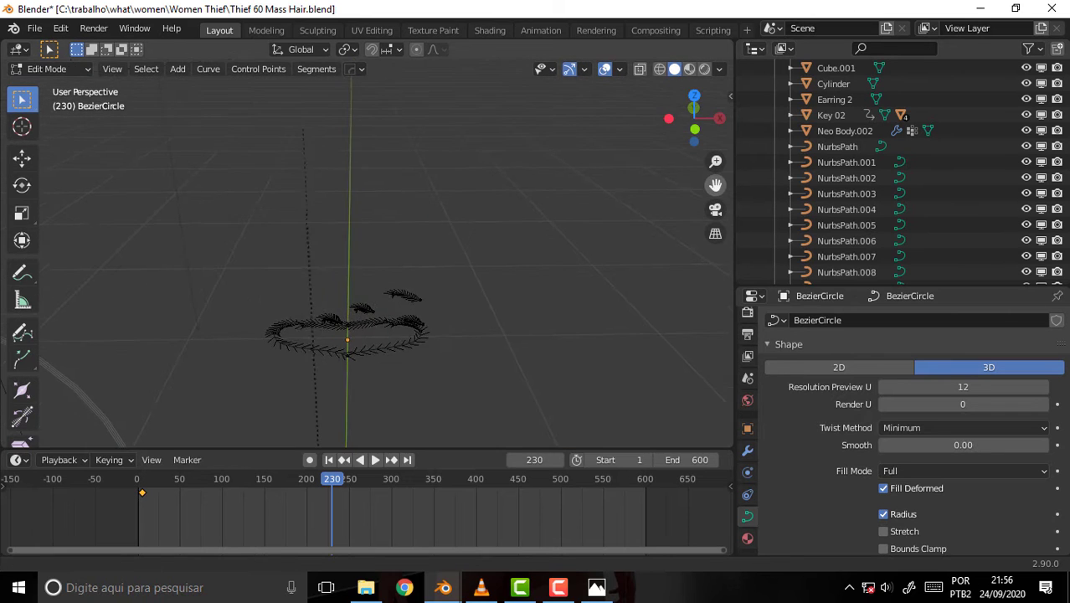
{"action": "key", "text": "KP_Decimal"}
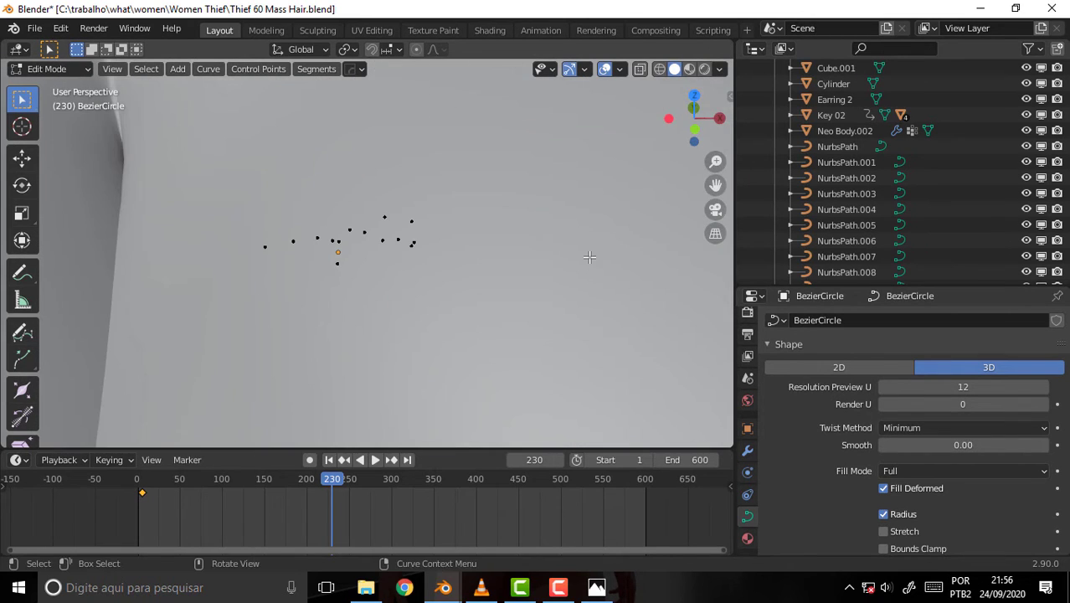
{"action": "scroll", "coordinate": [590, 258], "scroll_direction": "down", "scroll_amount": 3}
{"action": "scroll", "coordinate": [589, 258], "scroll_direction": "down", "scroll_amount": 3}
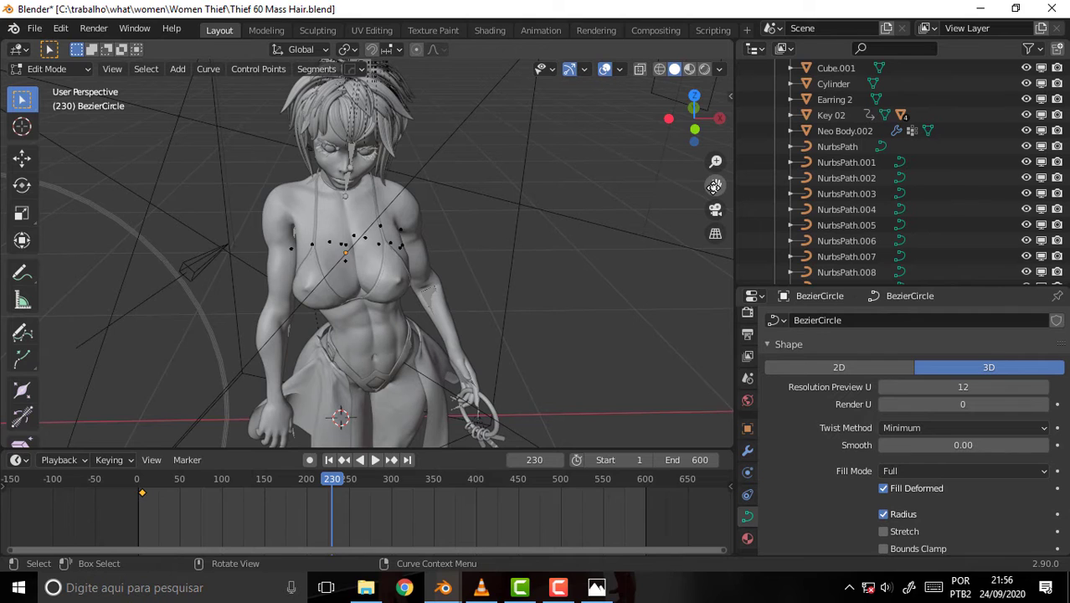
{"action": "left_click_drag", "start_coordinate": [716, 184], "coordinate": [728, 351]}
{"action": "scroll", "coordinate": [606, 227], "scroll_direction": "up", "scroll_amount": 4}
{"action": "scroll", "coordinate": [606, 227], "scroll_direction": "down", "scroll_amount": 1}
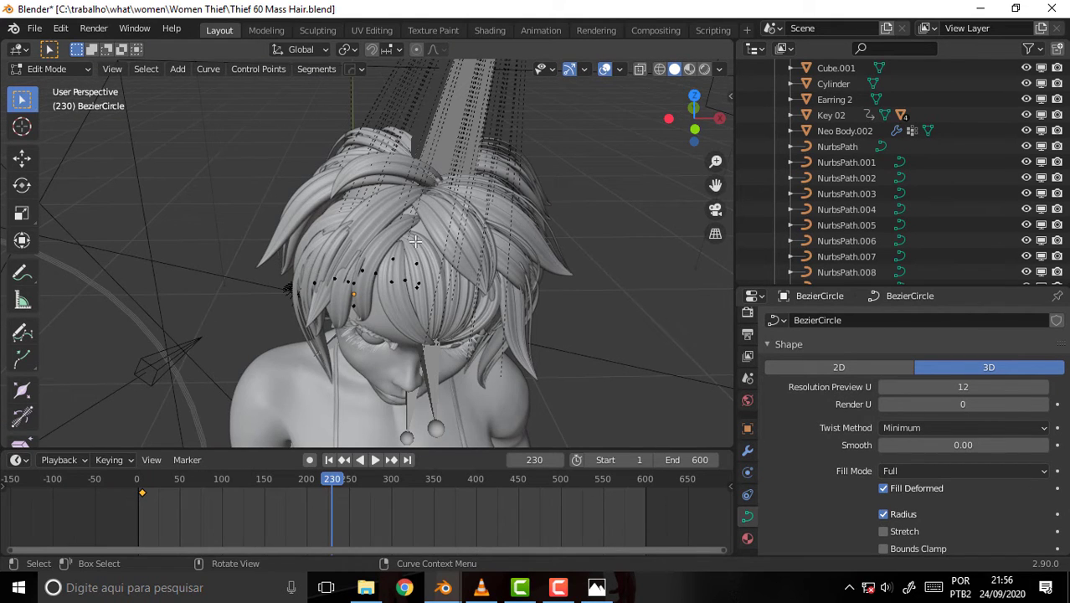
Step: Orbit to face the character, switch to the camera view and jump to frame 66
{"action": "middle_click_drag", "start_coordinate": [529, 205], "coordinate": [531, 195]}
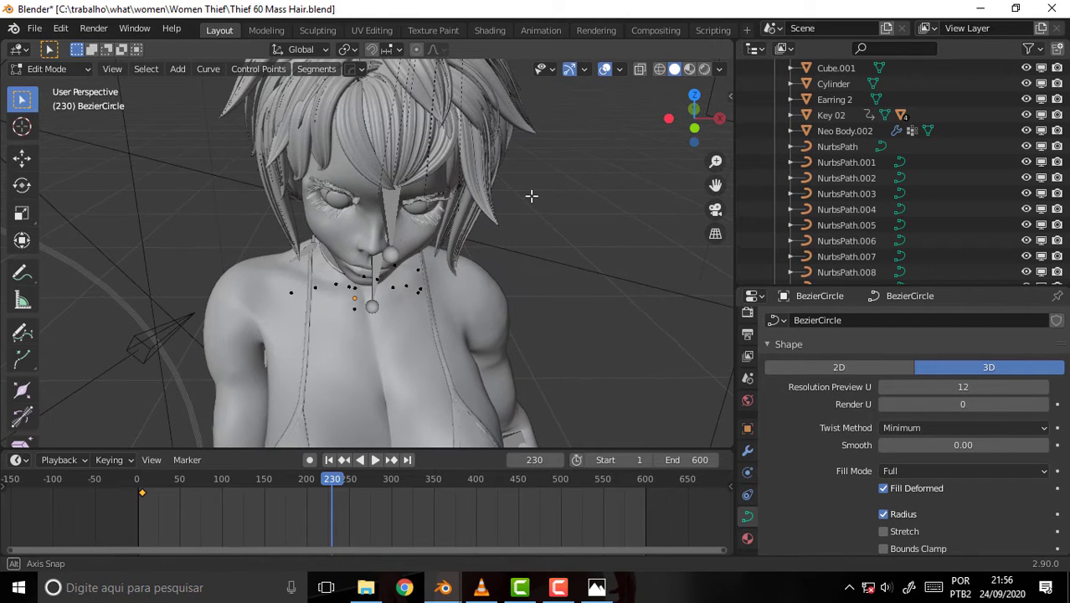
{"action": "middle_click_drag", "start_coordinate": [564, 176], "coordinate": [557, 166]}
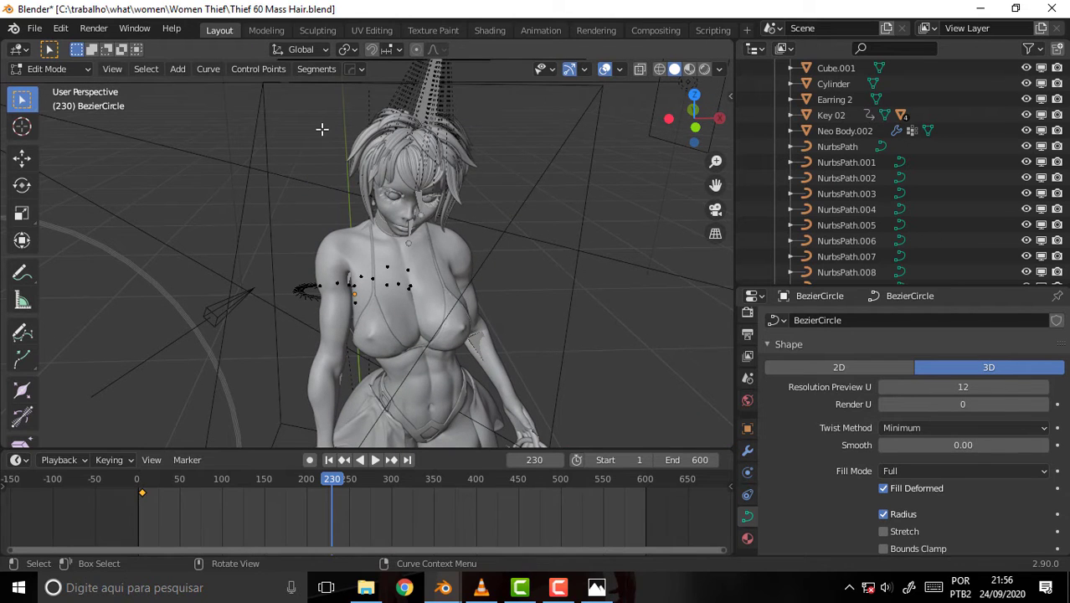
{"action": "middle_click_drag", "start_coordinate": [494, 167], "coordinate": [493, 161]}
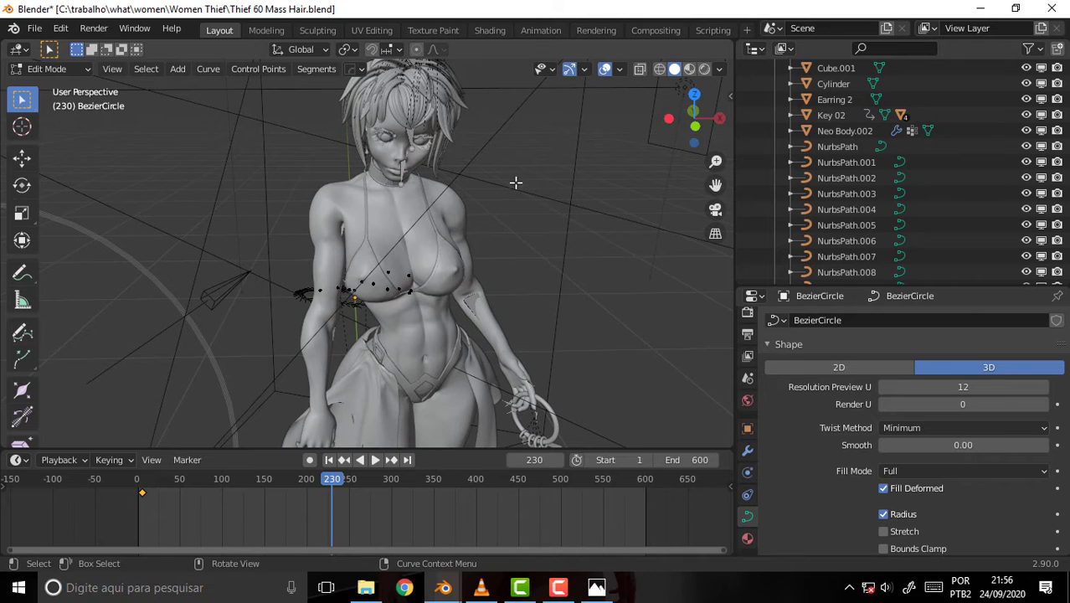
{"action": "key", "text": "KP_0"}
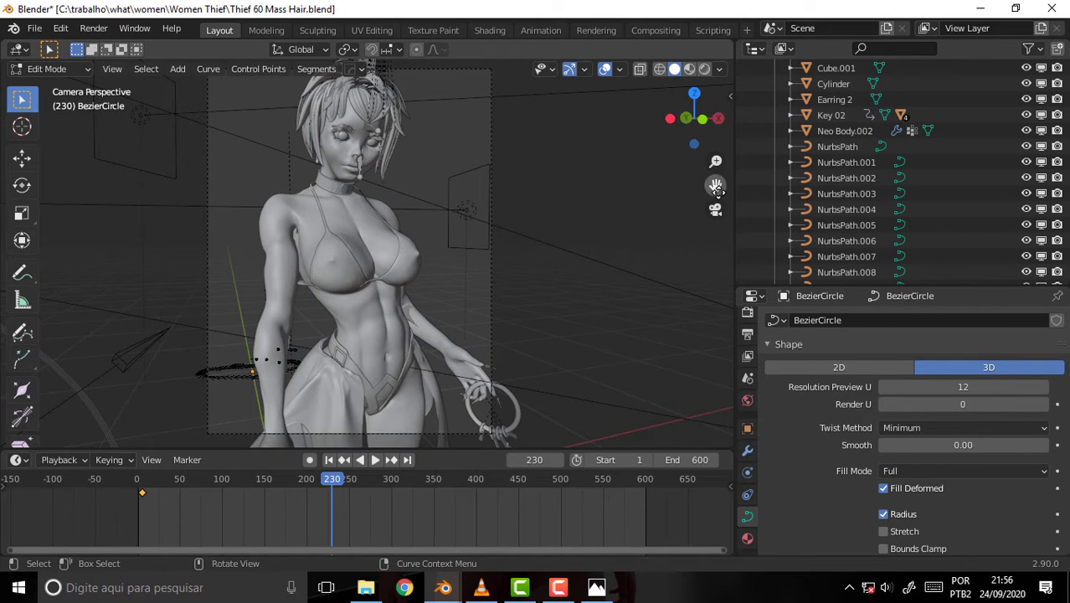
{"action": "left_click_drag", "start_coordinate": [715, 184], "coordinate": [716, 214]}
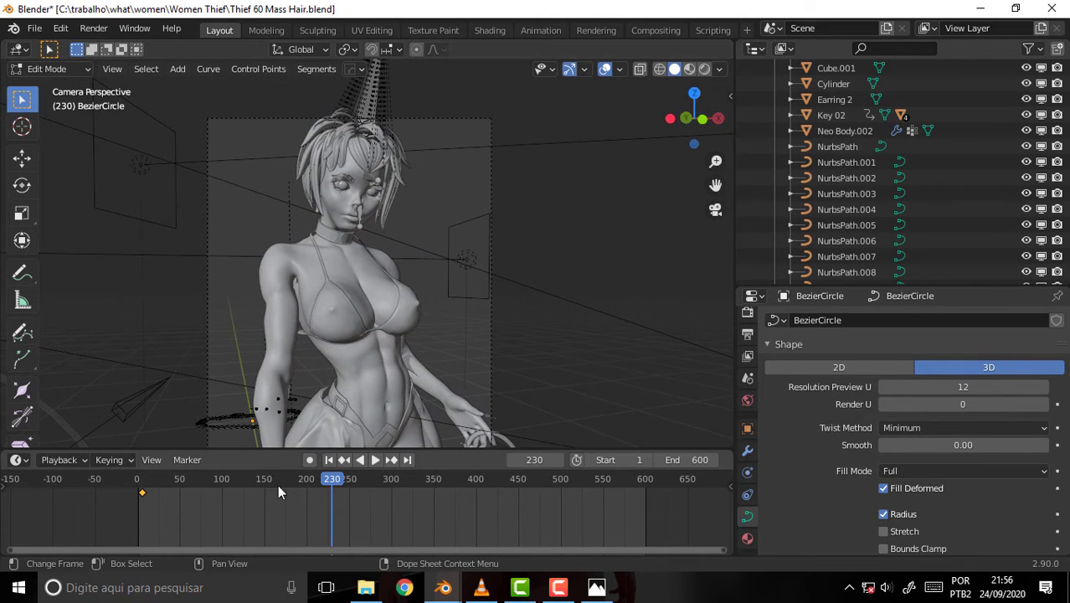
{"action": "left_click_drag", "start_coordinate": [277, 485], "coordinate": [193, 485]}
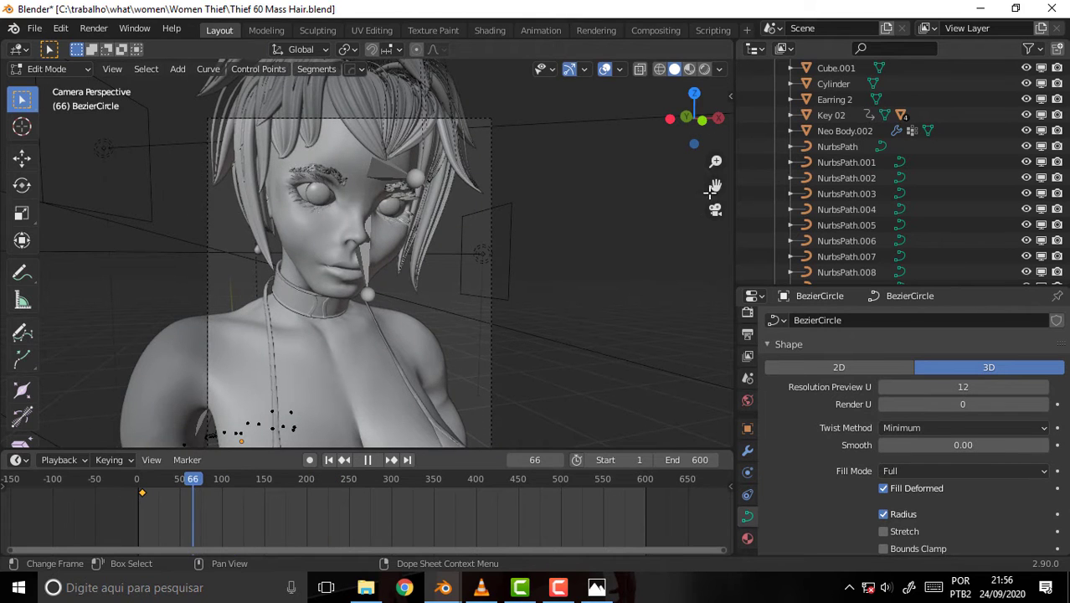
Step: Frame the face and hair in camera view, then play and stop at frame 206
{"action": "key", "text": "space"}
{"action": "left_click_drag", "start_coordinate": [715, 184], "coordinate": [724, 359]}
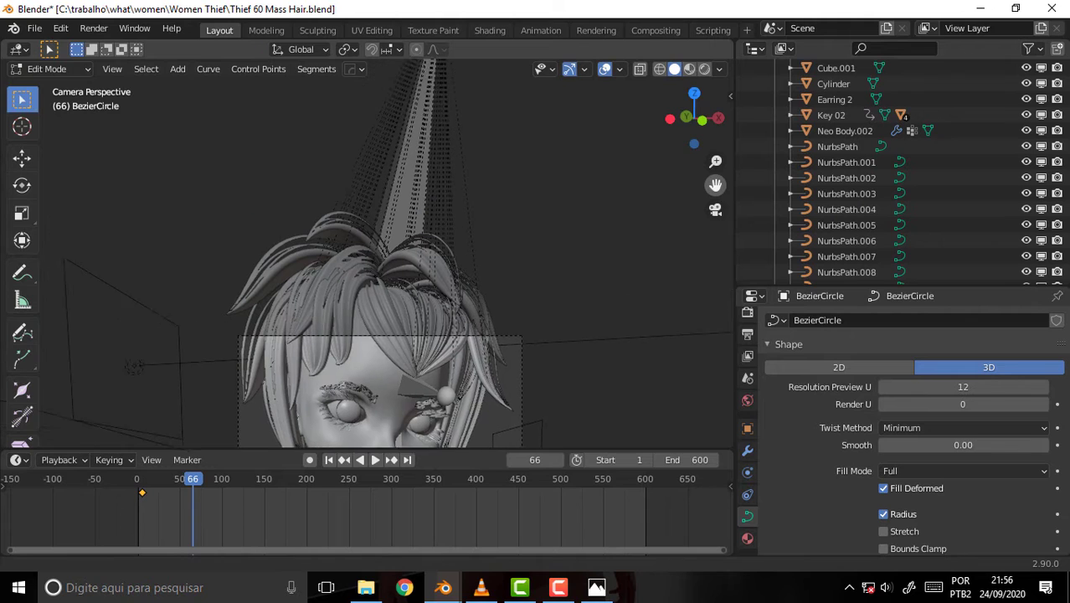
{"action": "left_click_drag", "start_coordinate": [724, 358], "coordinate": [730, 233]}
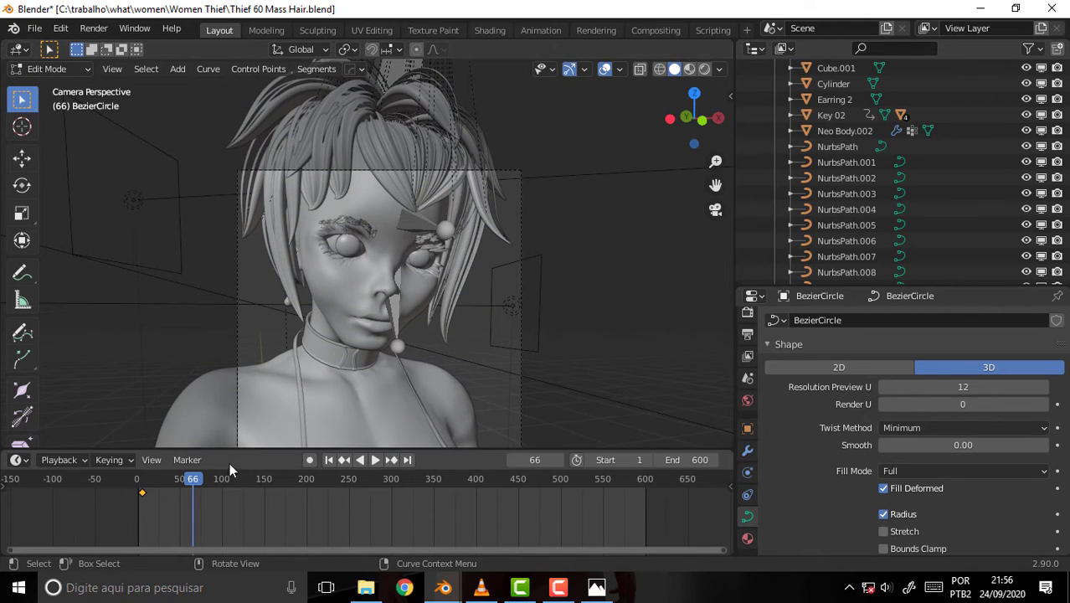
{"action": "key", "text": "space"}
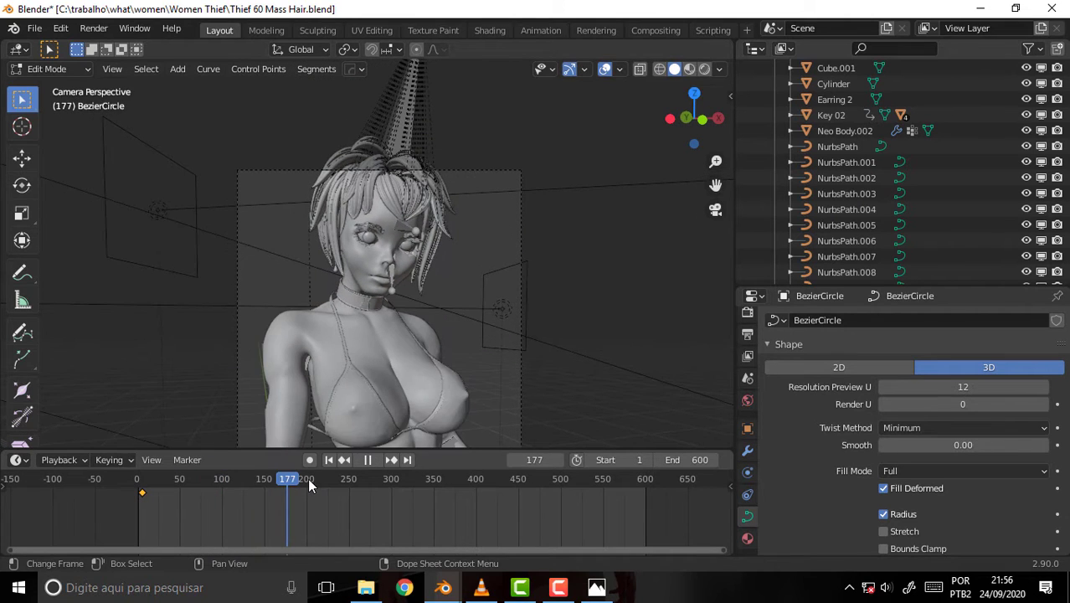
{"action": "key", "text": "space"}
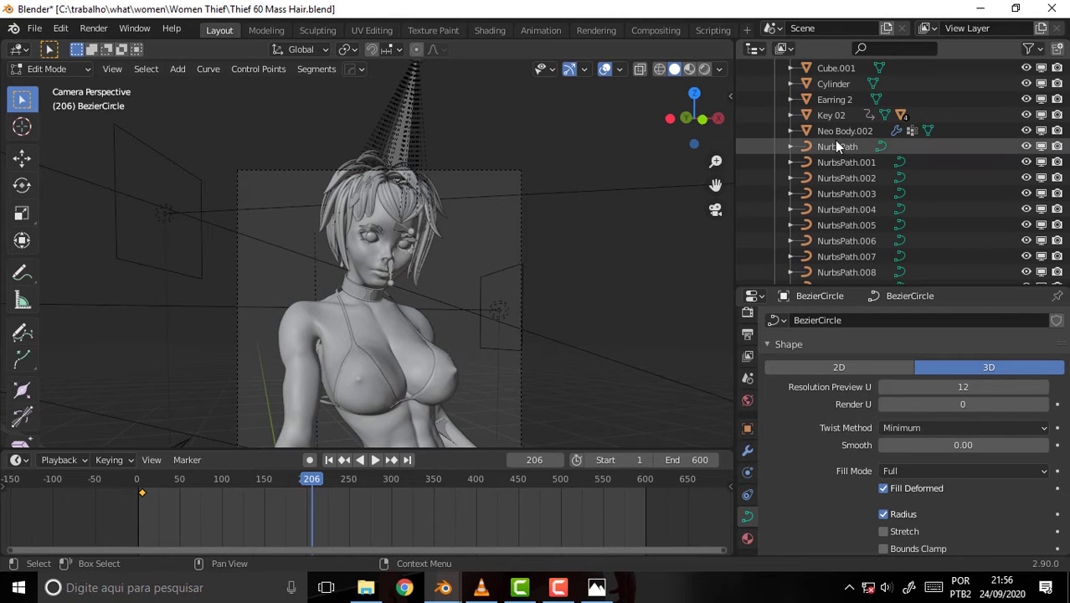
Step: Scroll through the NurbsPath hair curve objects in the Outliner
{"action": "scroll", "coordinate": [906, 222], "scroll_direction": "down", "scroll_amount": 6}
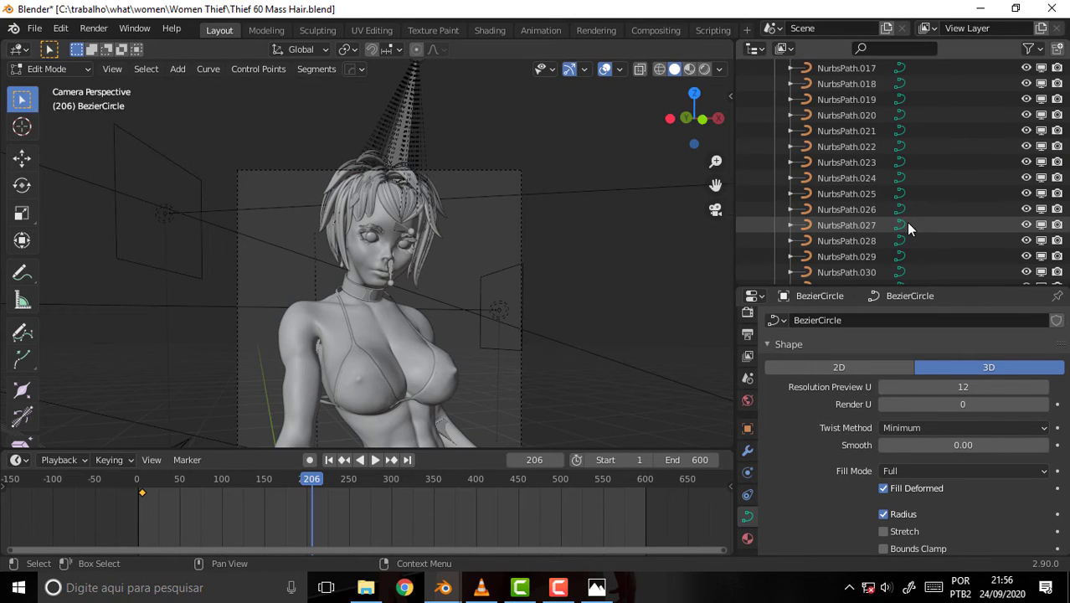
{"action": "scroll", "coordinate": [906, 222], "scroll_direction": "down", "scroll_amount": 4}
{"action": "scroll", "coordinate": [906, 226], "scroll_direction": "down", "scroll_amount": 4}
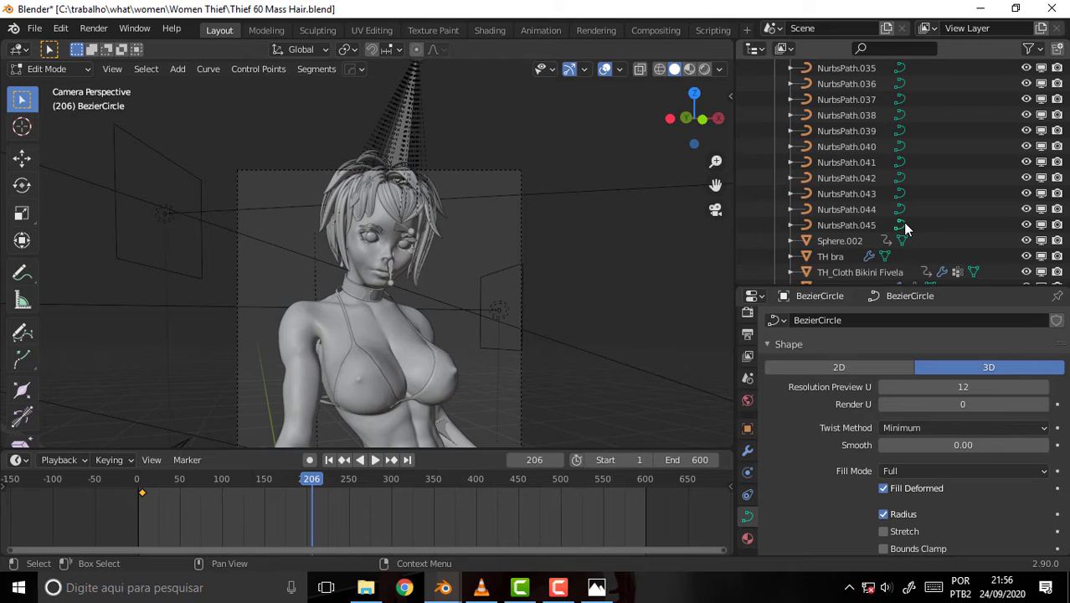
{"action": "scroll", "coordinate": [904, 225], "scroll_direction": "up", "scroll_amount": 5}
{"action": "scroll", "coordinate": [903, 222], "scroll_direction": "up", "scroll_amount": 4}
{"action": "scroll", "coordinate": [903, 222], "scroll_direction": "up", "scroll_amount": 5}
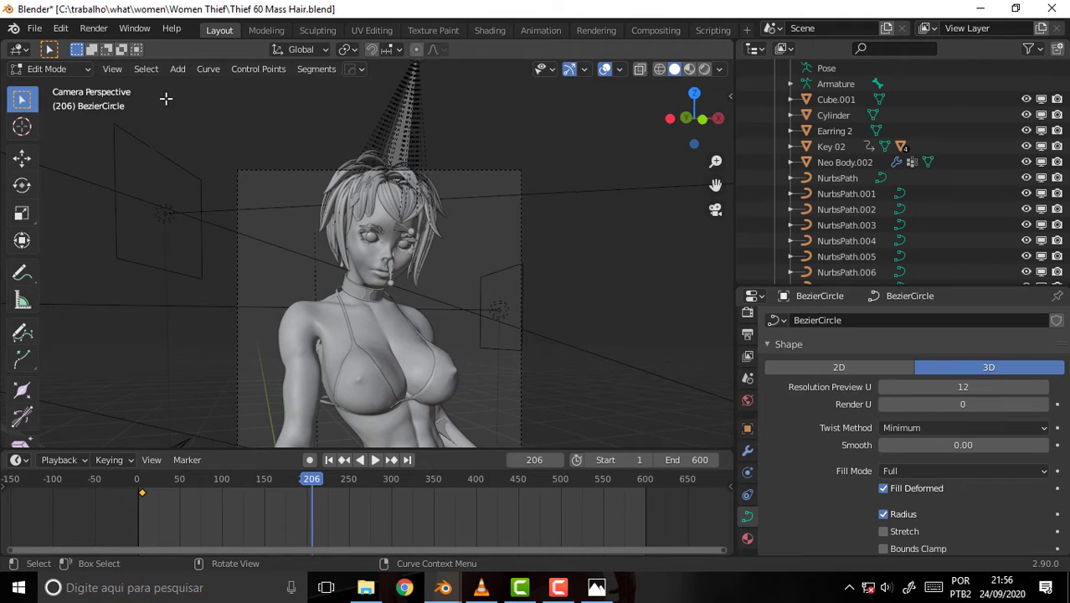
Step: Return to Object Mode, select the Armature, and scrub its animation to frame 330
{"action": "left_click", "coordinate": [67, 68]}
{"action": "left_click", "coordinate": [66, 85]}
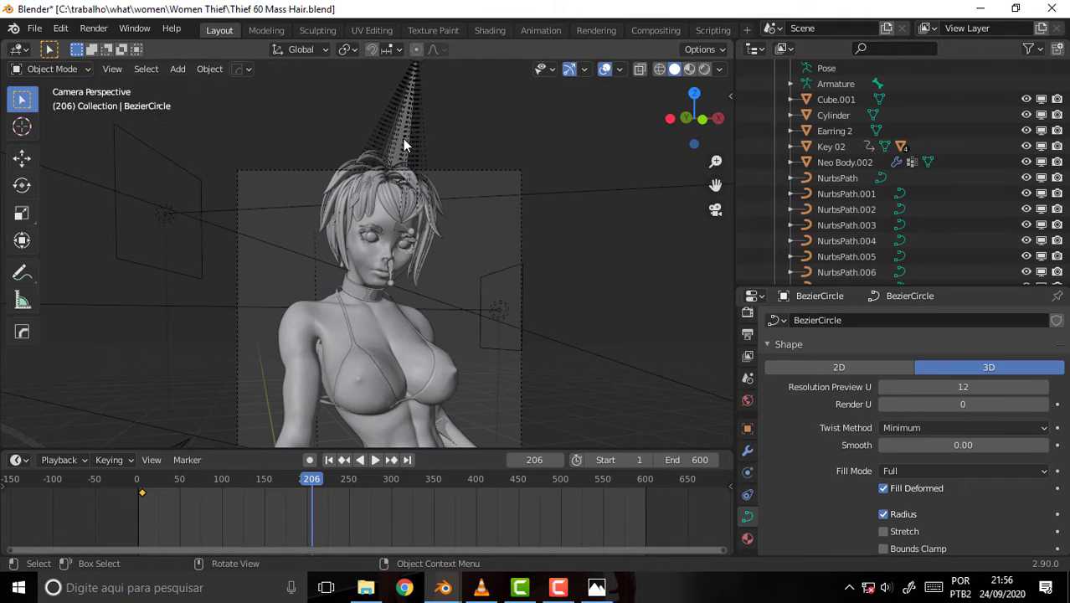
{"action": "left_click", "coordinate": [402, 139]}
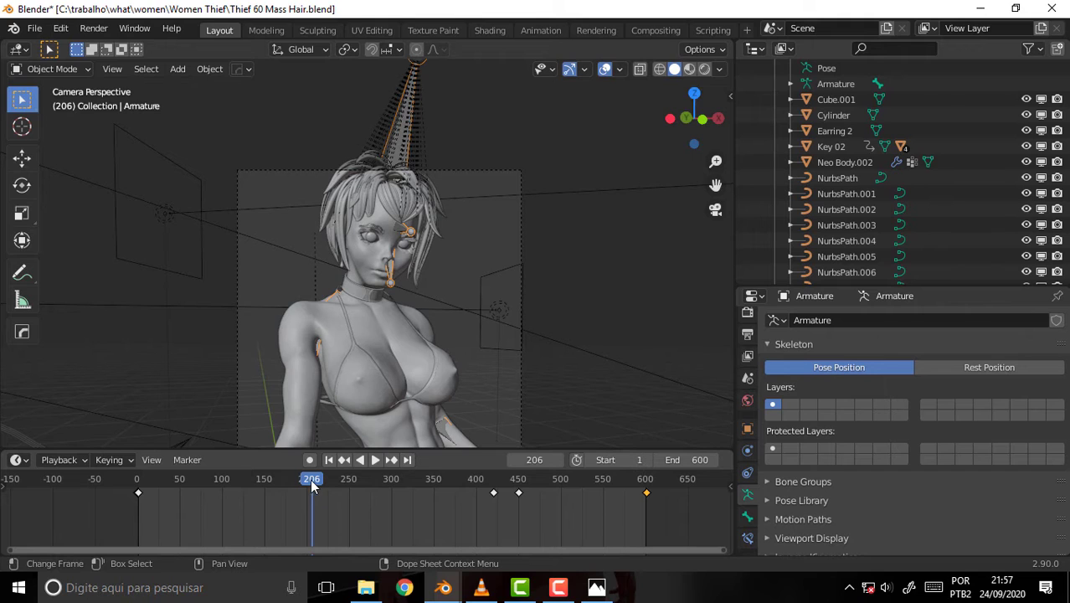
{"action": "key", "text": "ctrl+shift+space"}
{"action": "mouse_move", "coordinate": [235, 480]}
{"action": "left_mouse_down"}
{"action": "mouse_move", "coordinate": [220, 480]}
{"action": "mouse_move", "coordinate": [416, 494]}
{"action": "left_mouse_up"}
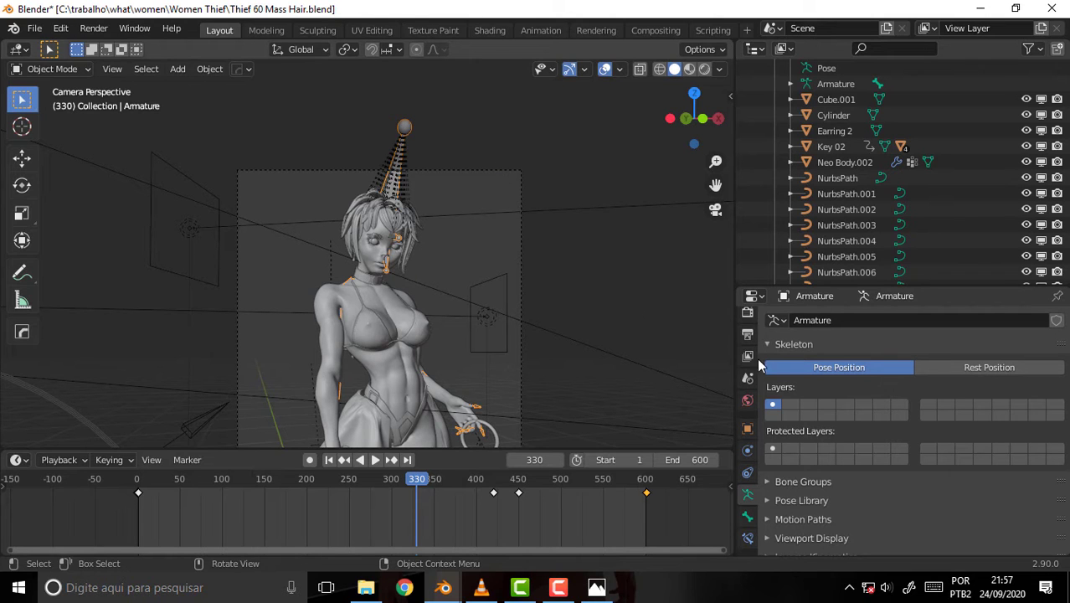
Step: Seek the Hair With Curves tutorial in VLC back to 11:14, then return to Blender
{"action": "left_click", "coordinate": [483, 590]}
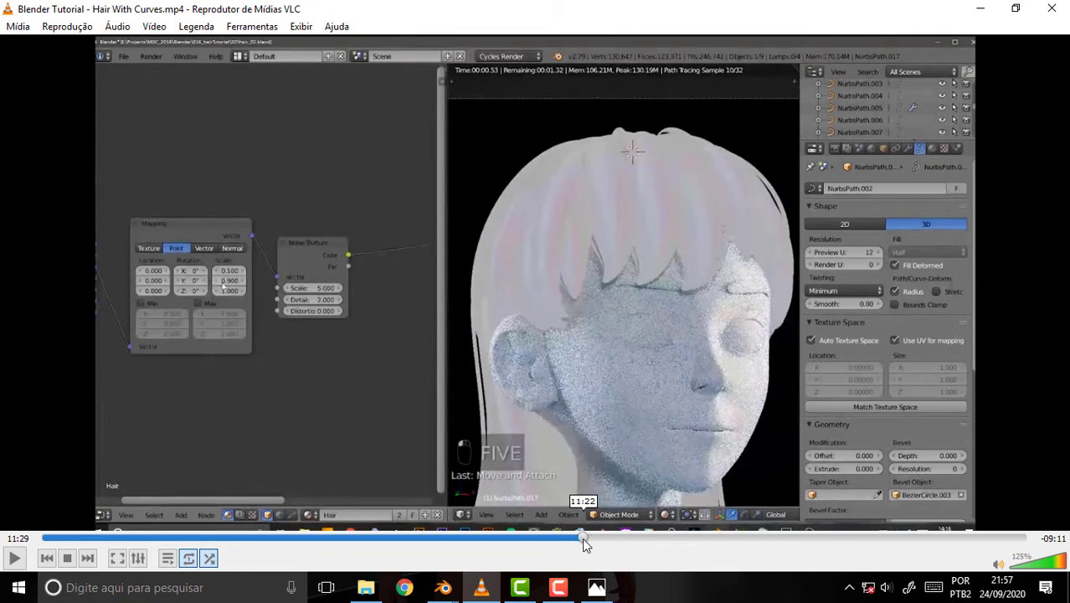
{"action": "left_click", "coordinate": [579, 538]}
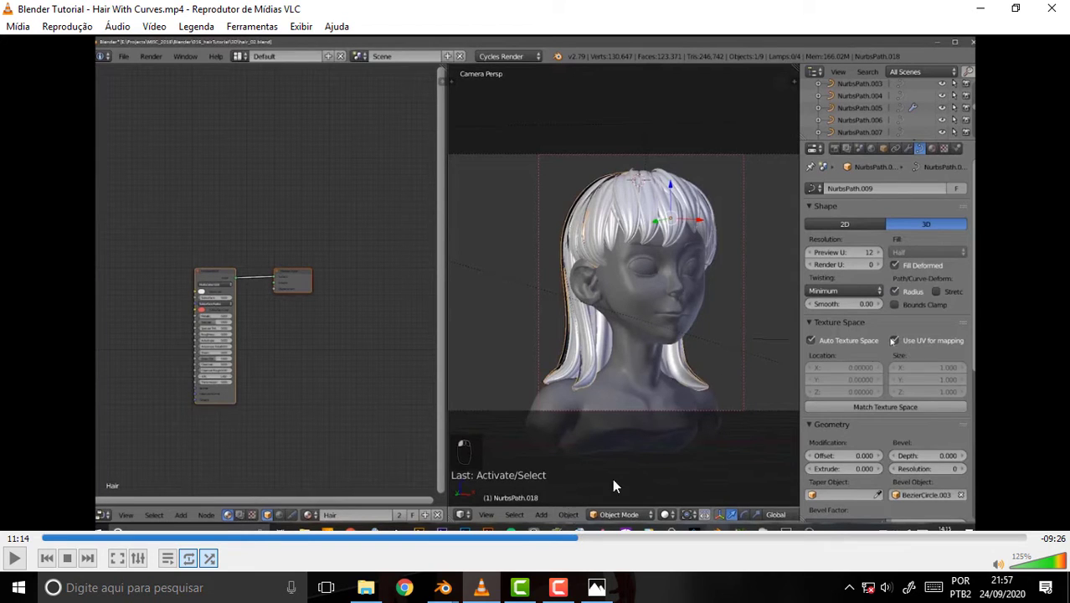
{"action": "mouse_move", "coordinate": [443, 588]}
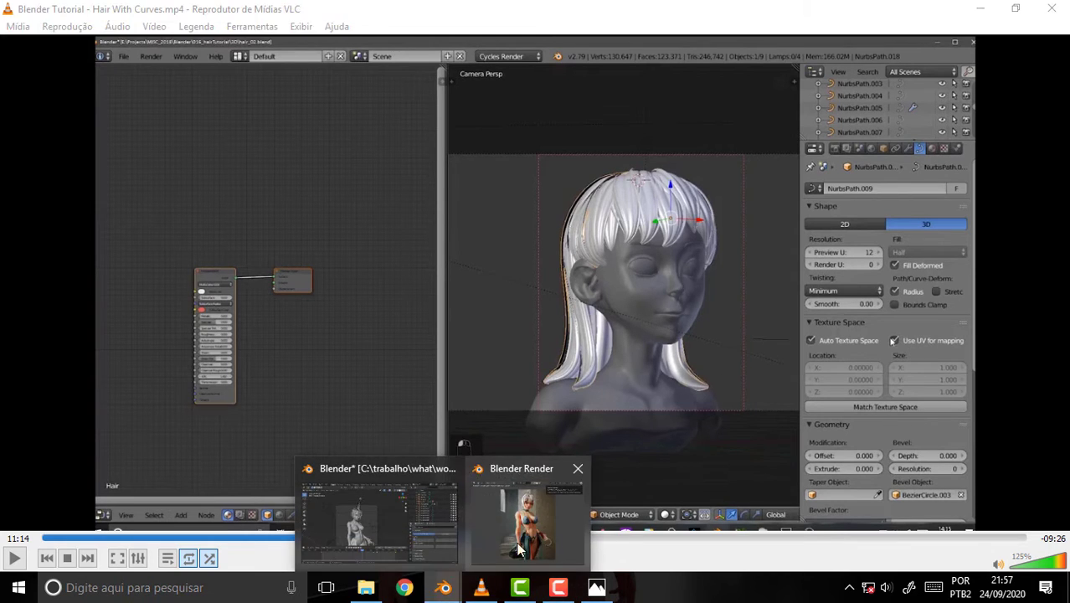
{"action": "left_click", "coordinate": [423, 547]}
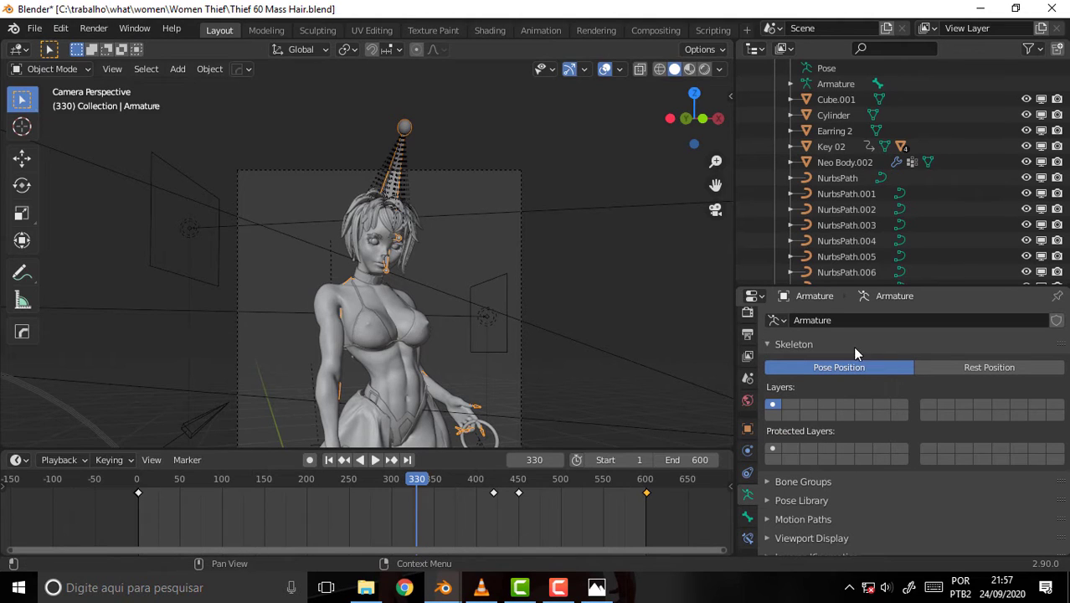
Step: Select NurbsPath and scroll its curve properties through Texture Space and the BezierCircle bevel
{"action": "left_click", "coordinate": [840, 177]}
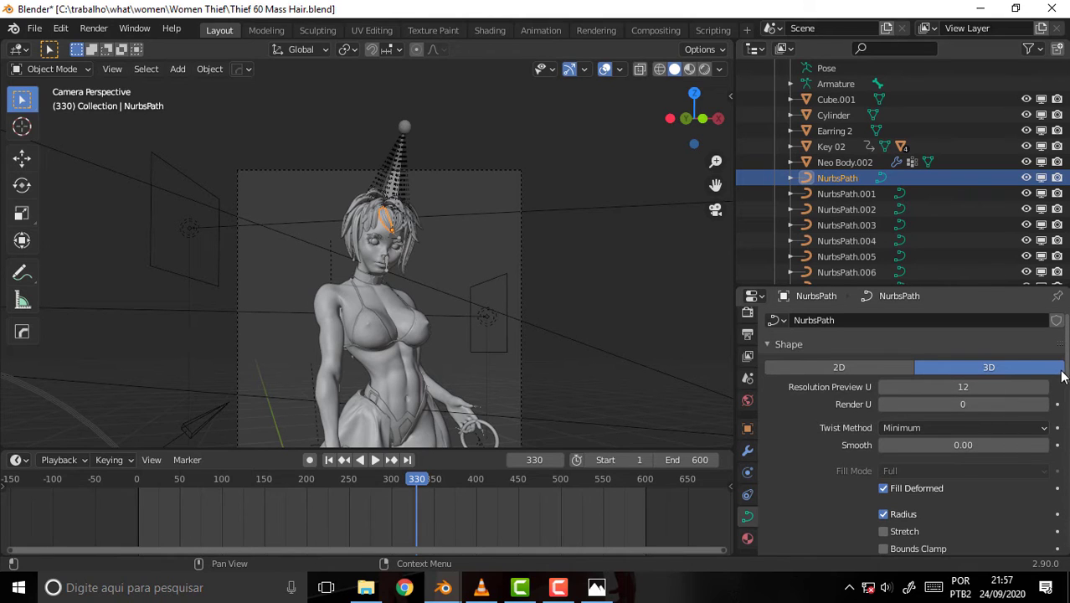
{"action": "scroll", "coordinate": [1067, 367], "scroll_direction": "down", "scroll_amount": 4}
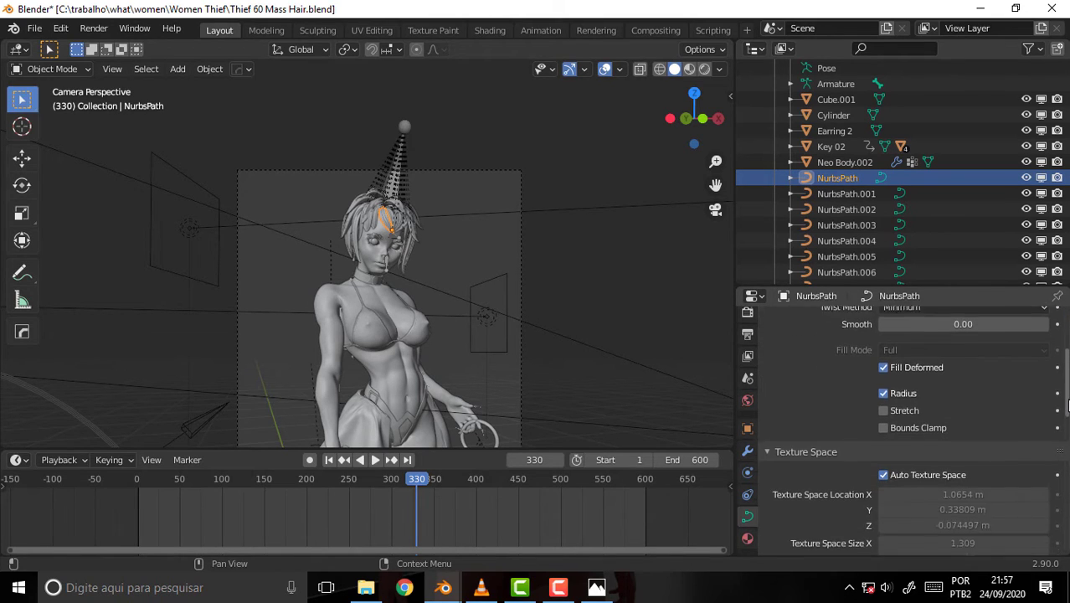
{"action": "scroll", "coordinate": [1068, 369], "scroll_direction": "down", "scroll_amount": 1}
{"action": "scroll", "coordinate": [1067, 371], "scroll_direction": "down", "scroll_amount": 1}
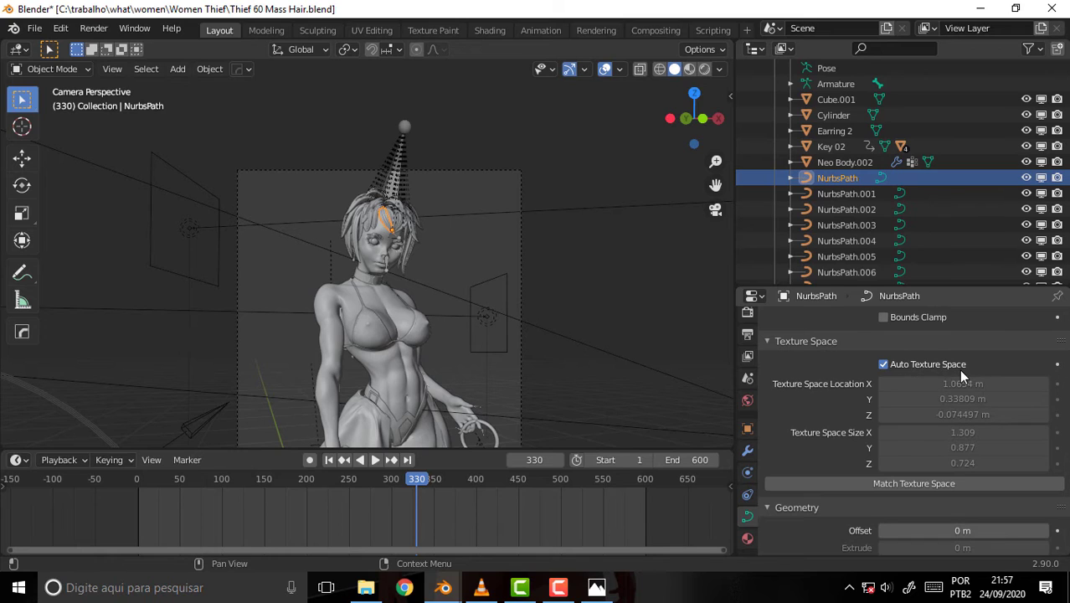
{"action": "scroll", "coordinate": [926, 393], "scroll_direction": "down", "scroll_amount": 4}
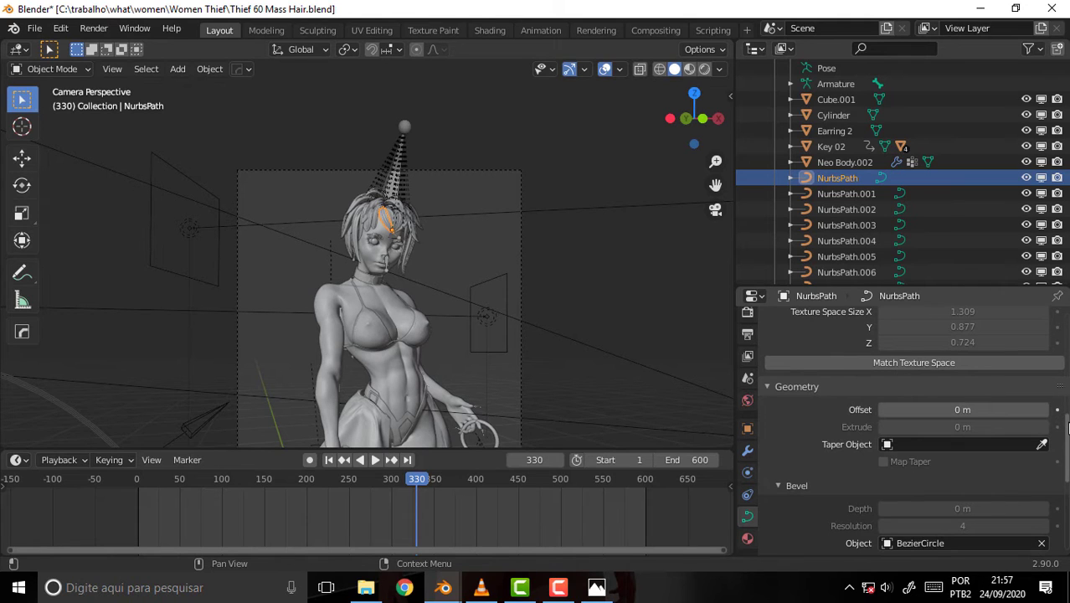
{"action": "scroll", "coordinate": [1057, 423], "scroll_direction": "down", "scroll_amount": 4}
{"action": "scroll", "coordinate": [1057, 423], "scroll_direction": "down", "scroll_amount": 2}
{"action": "scroll", "coordinate": [1057, 423], "scroll_direction": "up", "scroll_amount": 10}
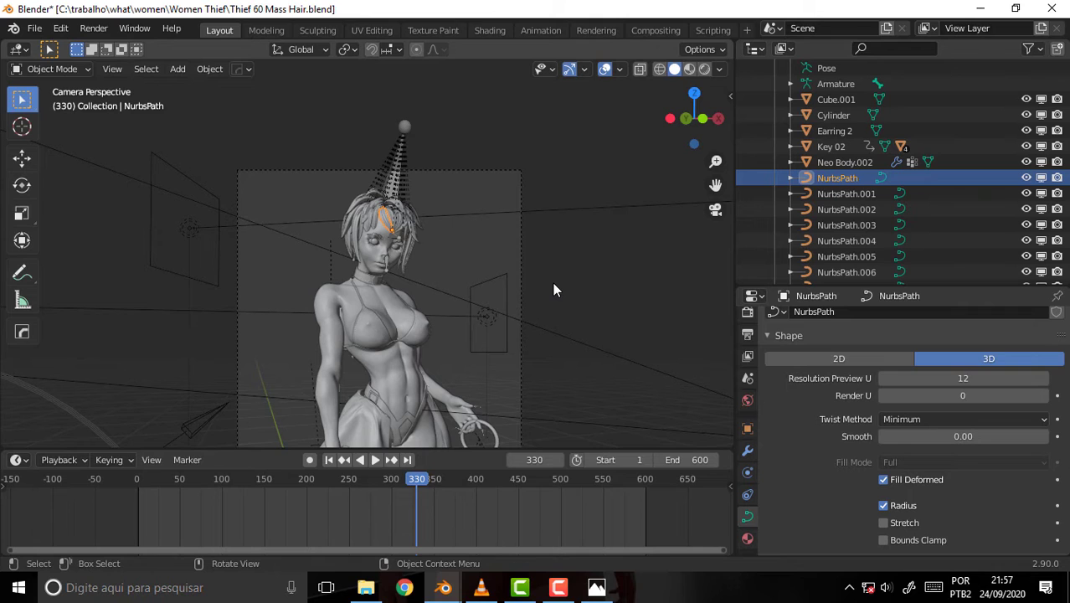
Step: Switch to the Shading workspace with Object shader nodes and enlarge the material properties area
{"action": "left_click", "coordinate": [490, 30]}
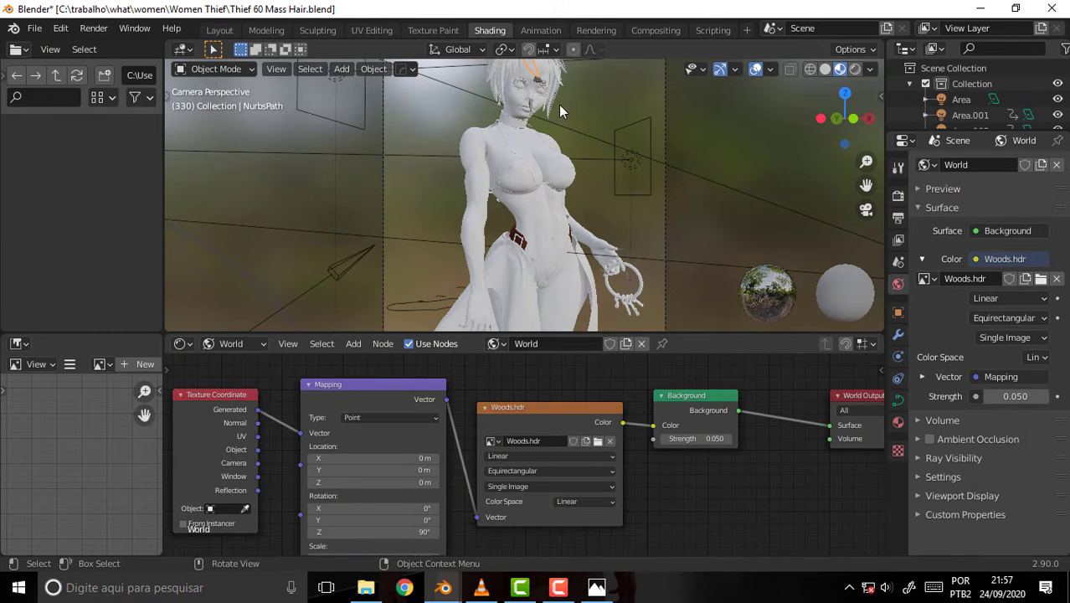
{"action": "left_click", "coordinate": [236, 344]}
{"action": "left_click", "coordinate": [237, 348]}
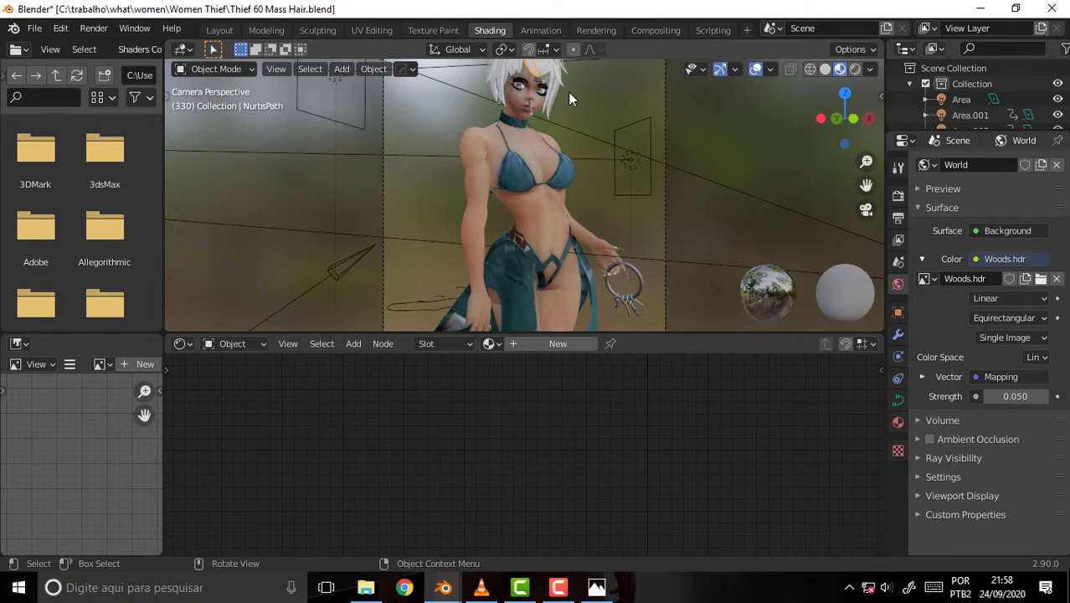
{"action": "left_click", "coordinate": [898, 422]}
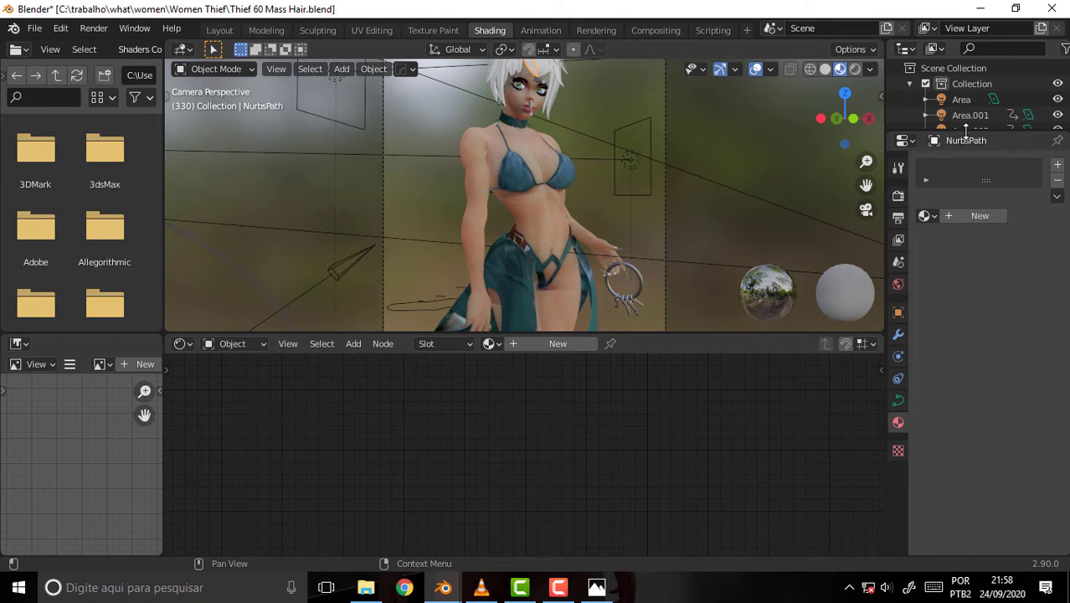
{"action": "mouse_move", "coordinate": [960, 133]}
{"action": "left_mouse_down"}
{"action": "mouse_move", "coordinate": [972, 205]}
{"action": "mouse_move", "coordinate": [963, 146]}
{"action": "left_mouse_up"}
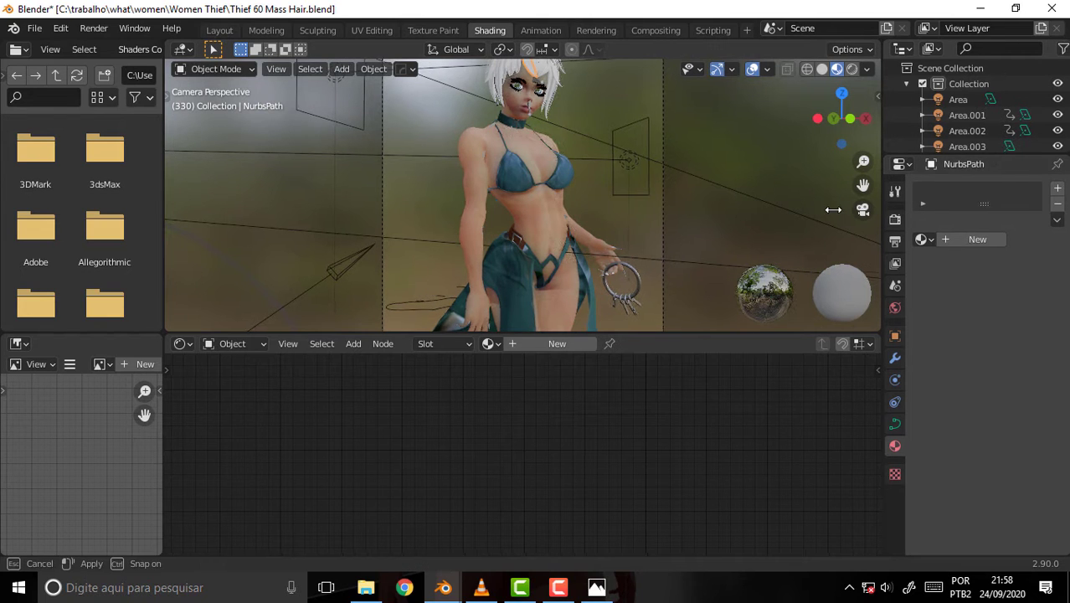
{"action": "left_click_drag", "start_coordinate": [886, 209], "coordinate": [830, 209]}
Step: Add a material slot and new material to NurbsPath, naming it 'Material Mass Hair'
{"action": "left_click", "coordinate": [1058, 189]}
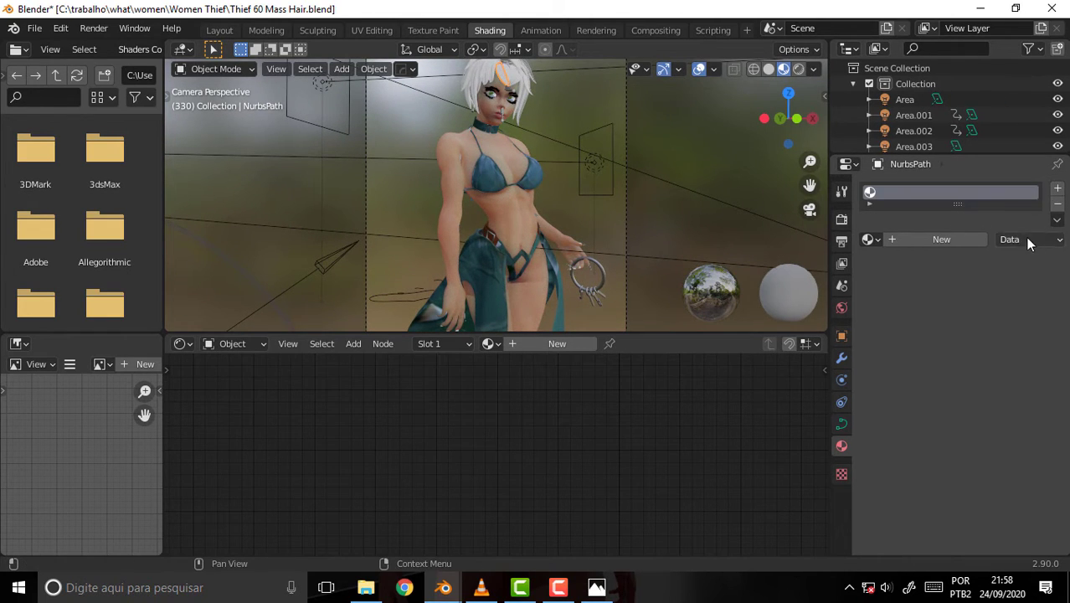
{"action": "left_click", "coordinate": [918, 239]}
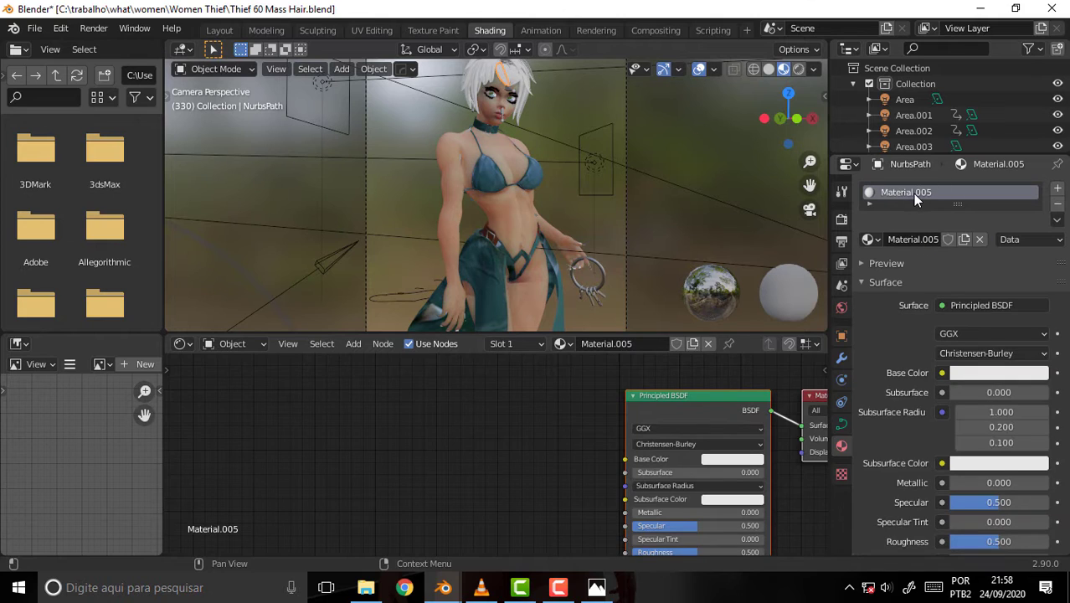
{"action": "double_click", "coordinate": [913, 193]}
{"action": "double_click", "coordinate": [896, 196]}
{"action": "type", "text": "Mass"}
{"action": "type", "text": " Hair"}
{"action": "key", "text": "Return"}
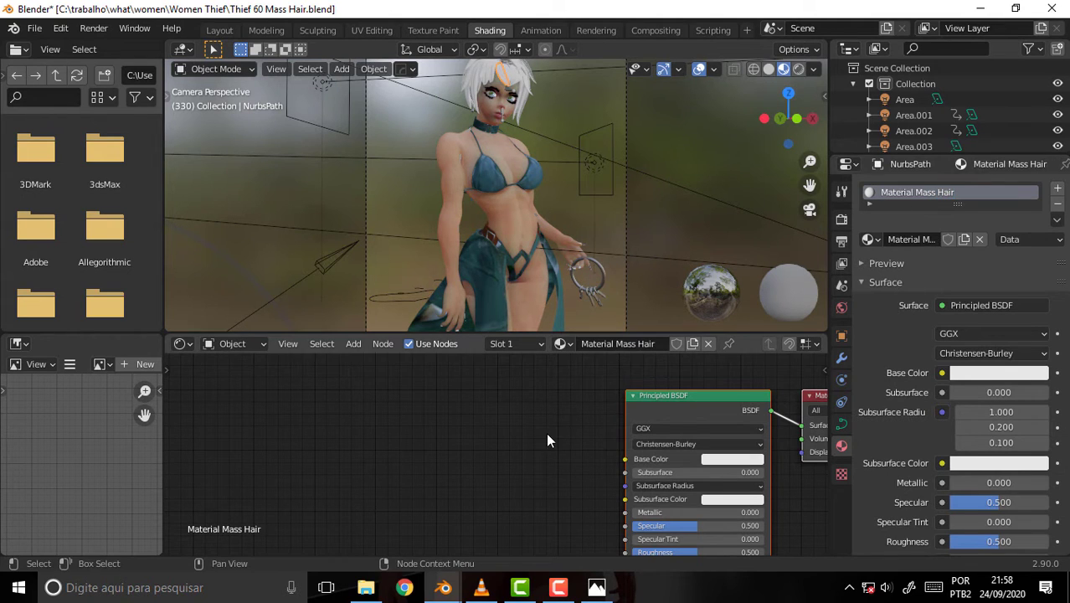
Step: Pan and zoom the viewport in on the character's head
{"action": "middle_click_drag", "start_coordinate": [514, 439], "coordinate": [402, 423]}
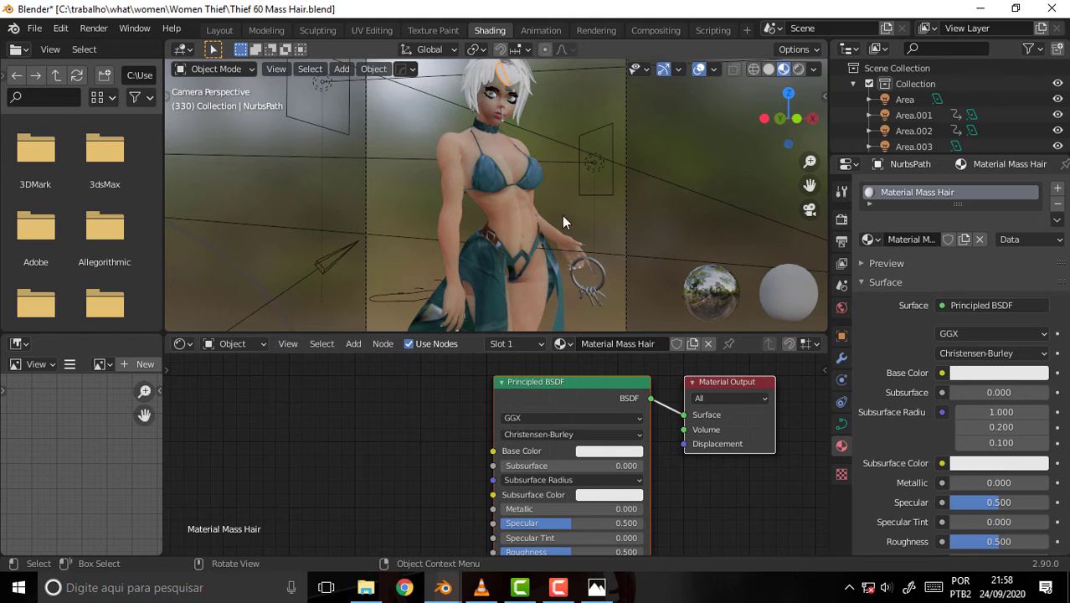
{"action": "scroll", "coordinate": [585, 165], "scroll_direction": "up", "scroll_amount": 1}
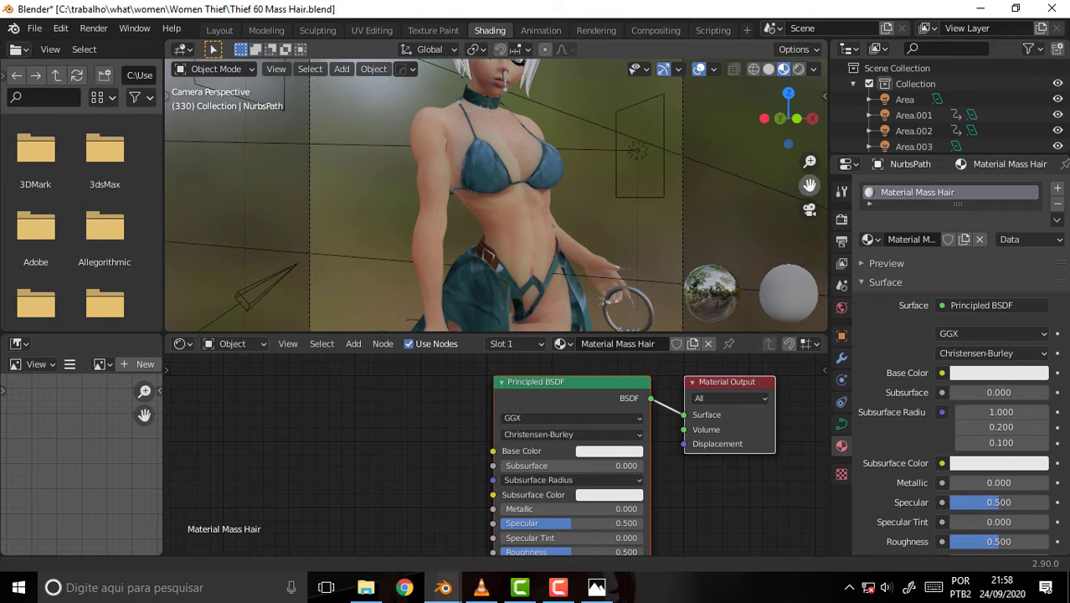
{"action": "left_click_drag", "start_coordinate": [810, 184], "coordinate": [810, 229]}
{"action": "scroll", "coordinate": [669, 138], "scroll_direction": "up", "scroll_amount": 1}
{"action": "scroll", "coordinate": [668, 138], "scroll_direction": "up", "scroll_amount": 1}
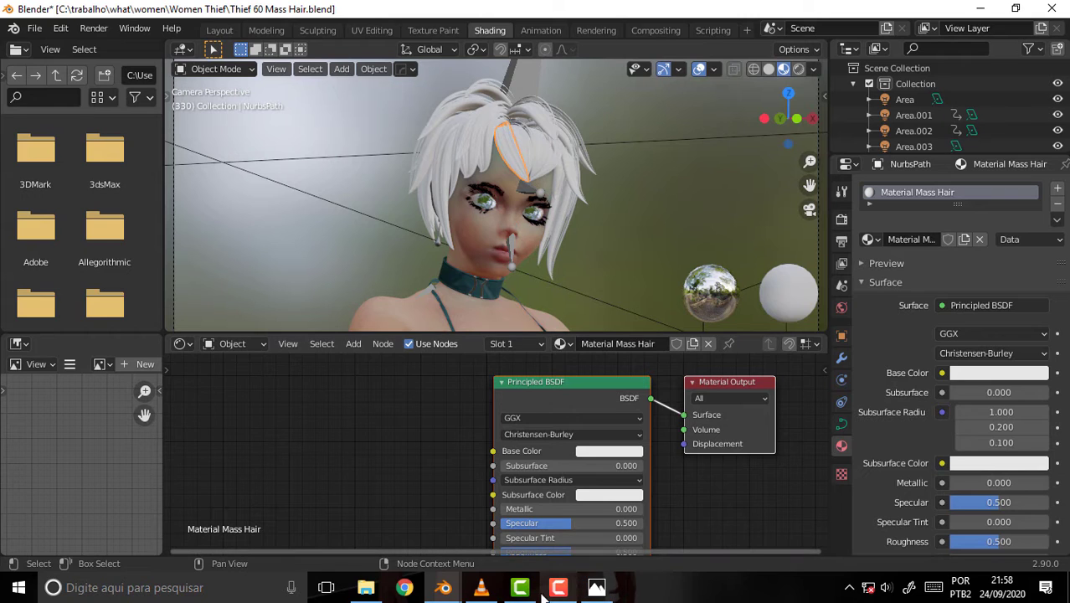
{"action": "mouse_move", "coordinate": [481, 587]}
{"action": "left_click", "coordinate": [502, 436]}
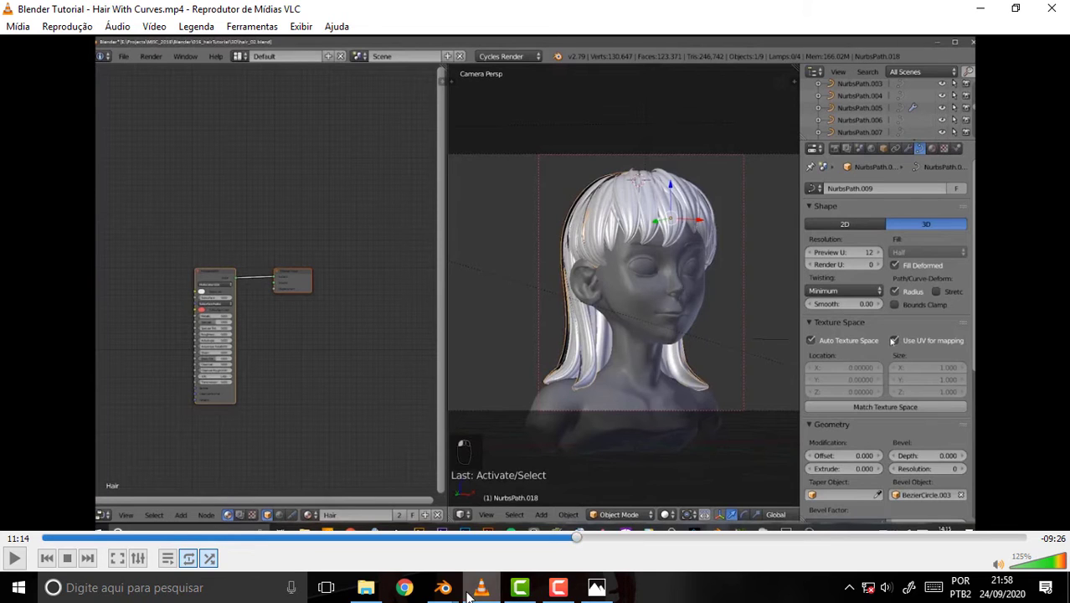
{"action": "mouse_move", "coordinate": [443, 587]}
{"action": "left_click", "coordinate": [555, 531]}
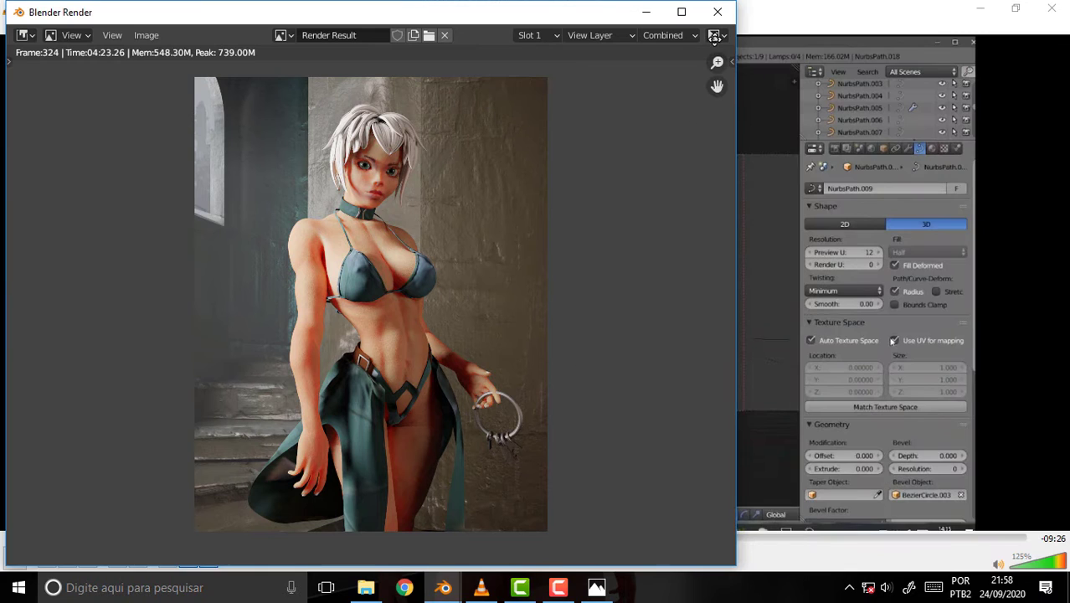
{"action": "left_click", "coordinate": [481, 587]}
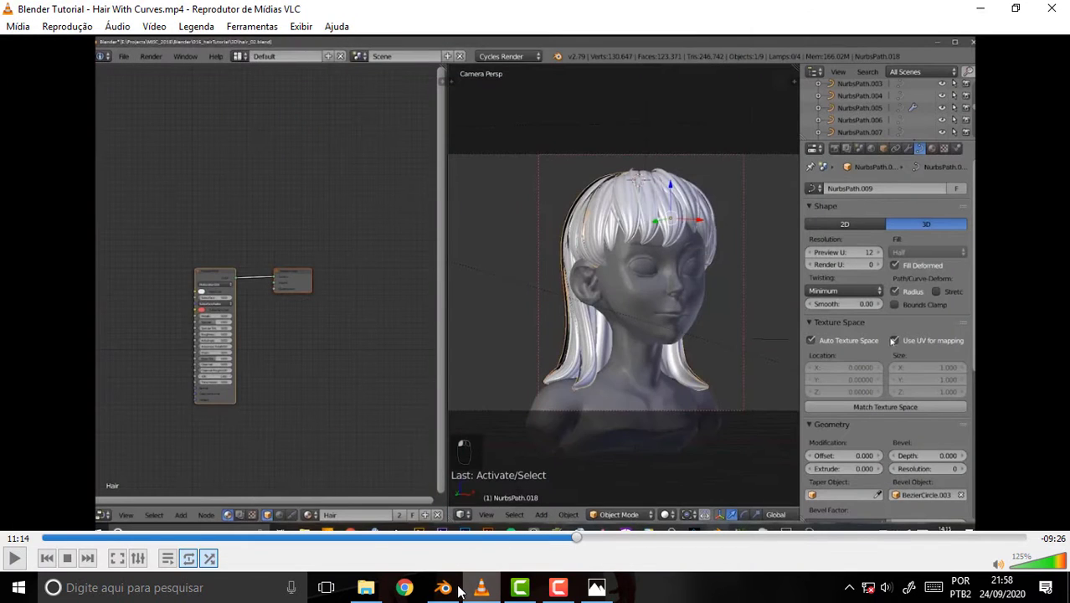
{"action": "mouse_move", "coordinate": [444, 588]}
{"action": "left_click", "coordinate": [482, 560]}
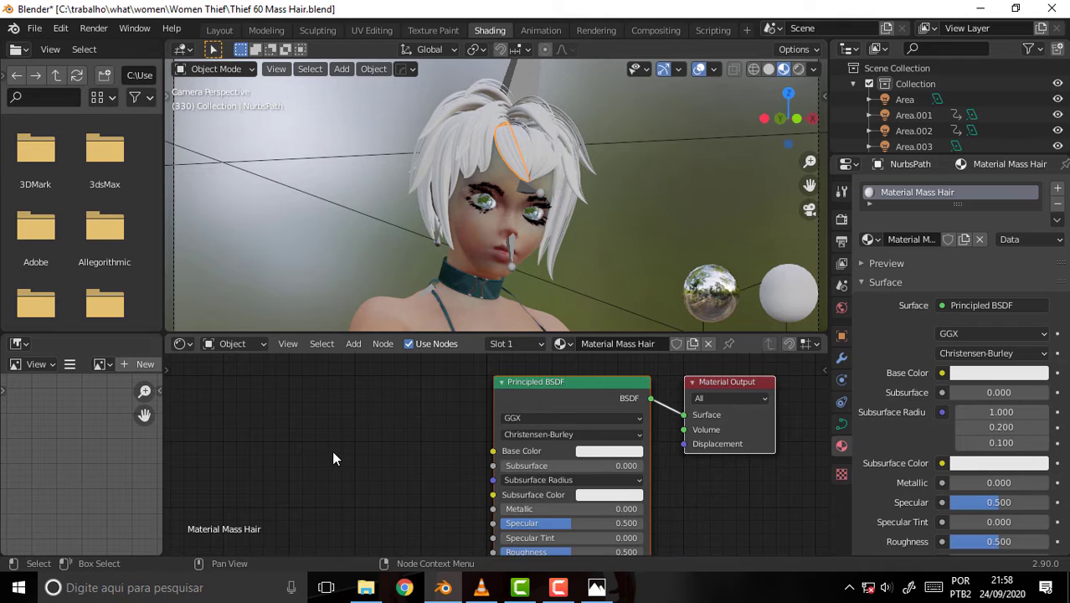
Step: Add a Noise Texture node left of the Principled BSDF shader
{"action": "middle_click_drag", "start_coordinate": [334, 455], "coordinate": [387, 449]}
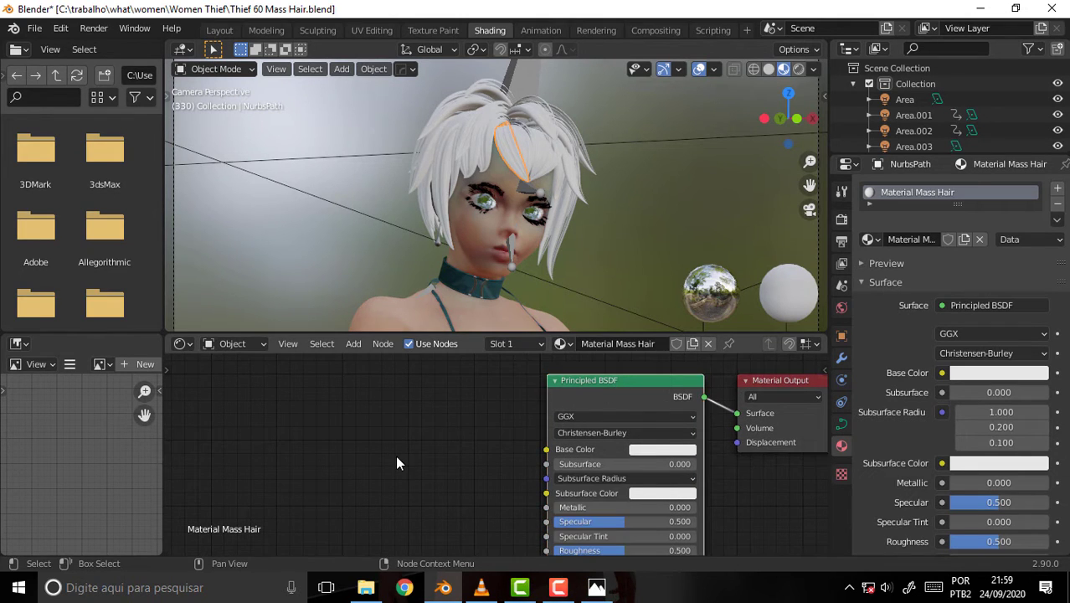
{"action": "key", "text": "shift+a"}
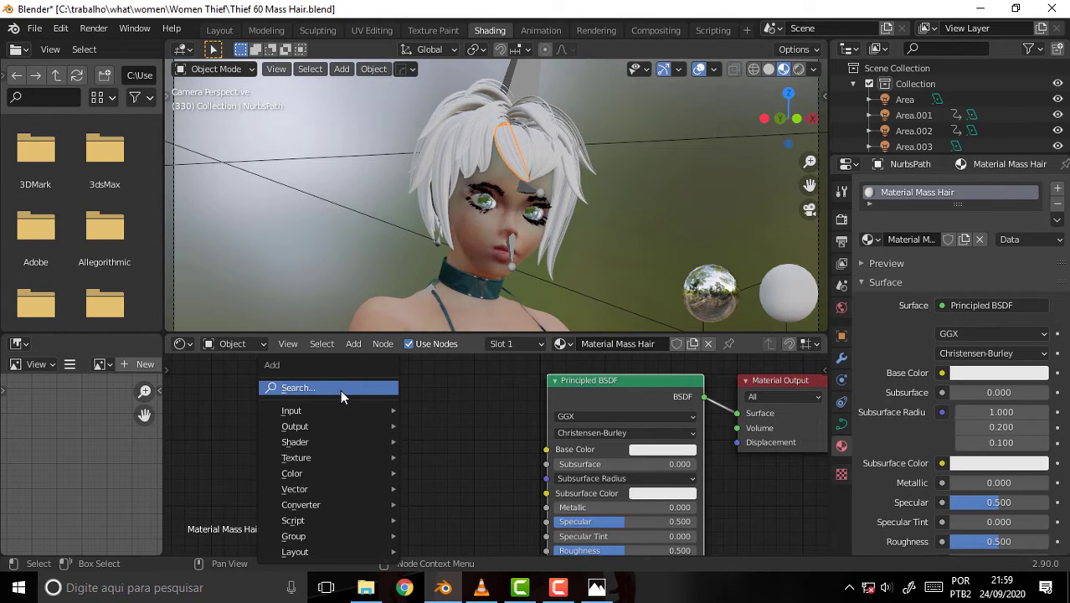
{"action": "left_click", "coordinate": [339, 387]}
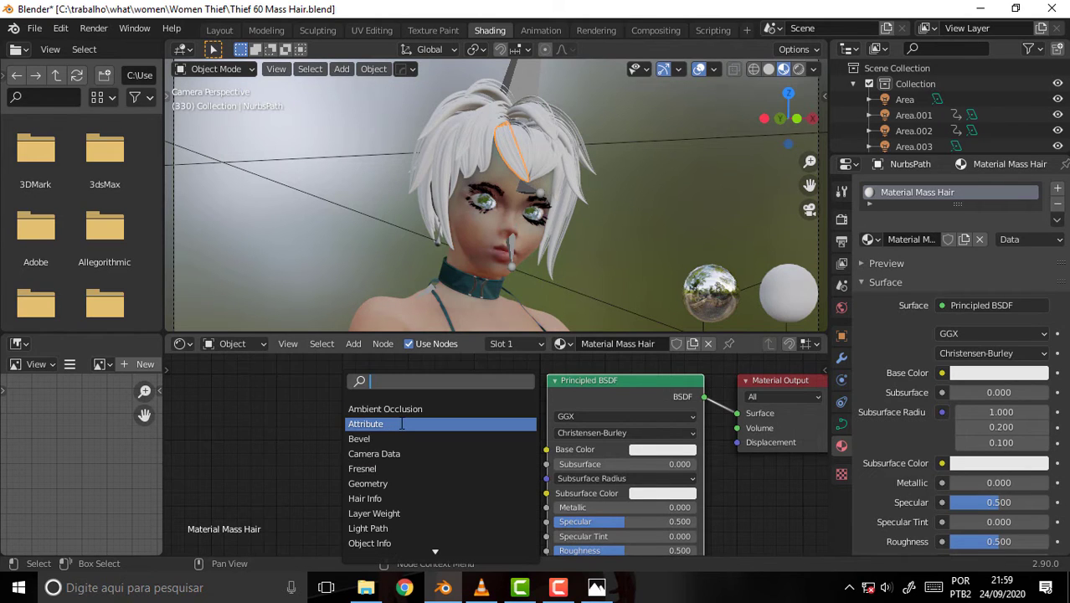
{"action": "type", "text": "no"}
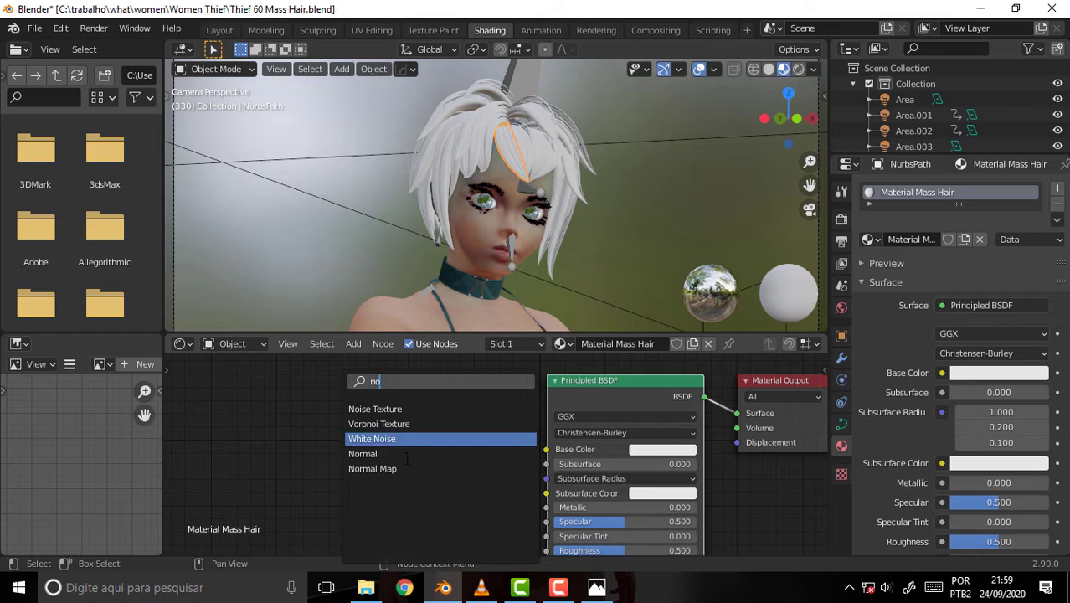
{"action": "left_click", "coordinate": [407, 409]}
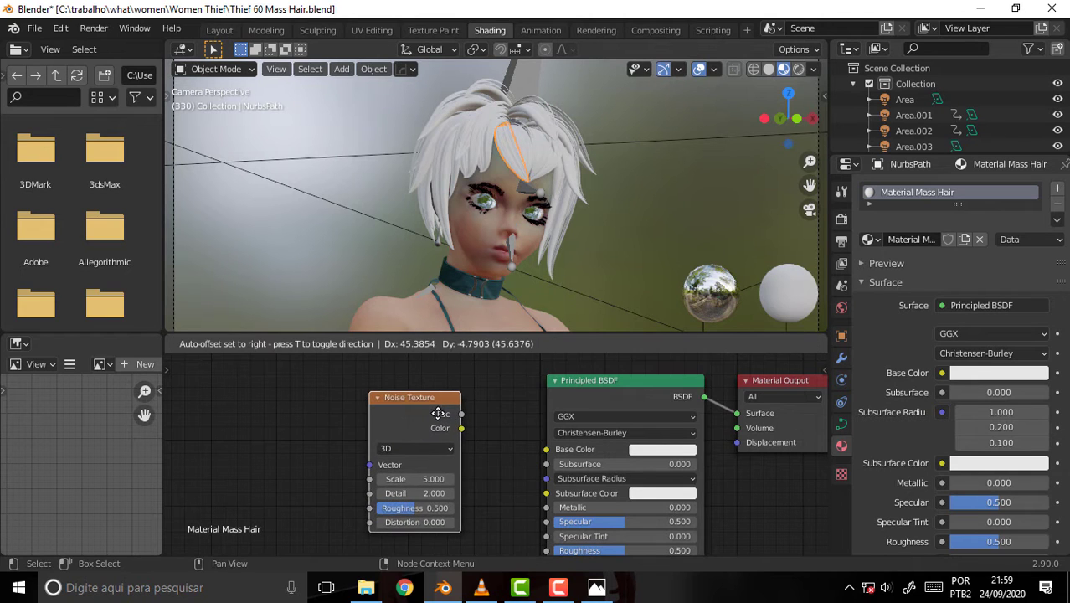
{"action": "left_click", "coordinate": [434, 417]}
Step: Add Texture Coordinate and Mapping nodes with Ctrl+T and connect the noise Fac to Base Color
{"action": "mouse_move", "coordinate": [303, 445]}
{"action": "middle_mouse_down"}
{"action": "mouse_move", "coordinate": [319, 439]}
{"action": "mouse_move", "coordinate": [370, 459]}
{"action": "middle_mouse_up"}
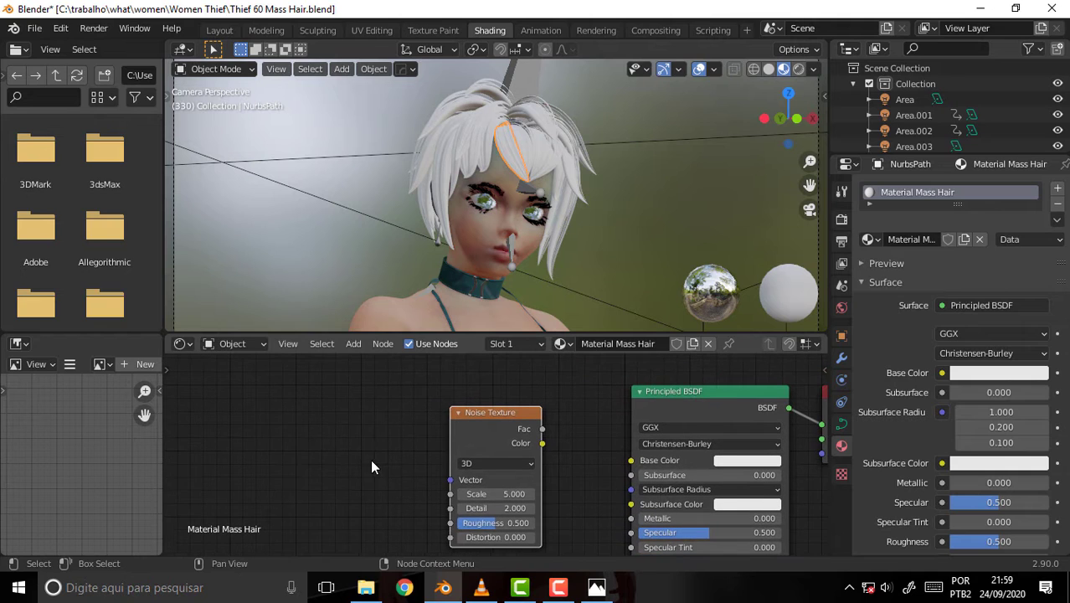
{"action": "key", "text": "ctrl+t"}
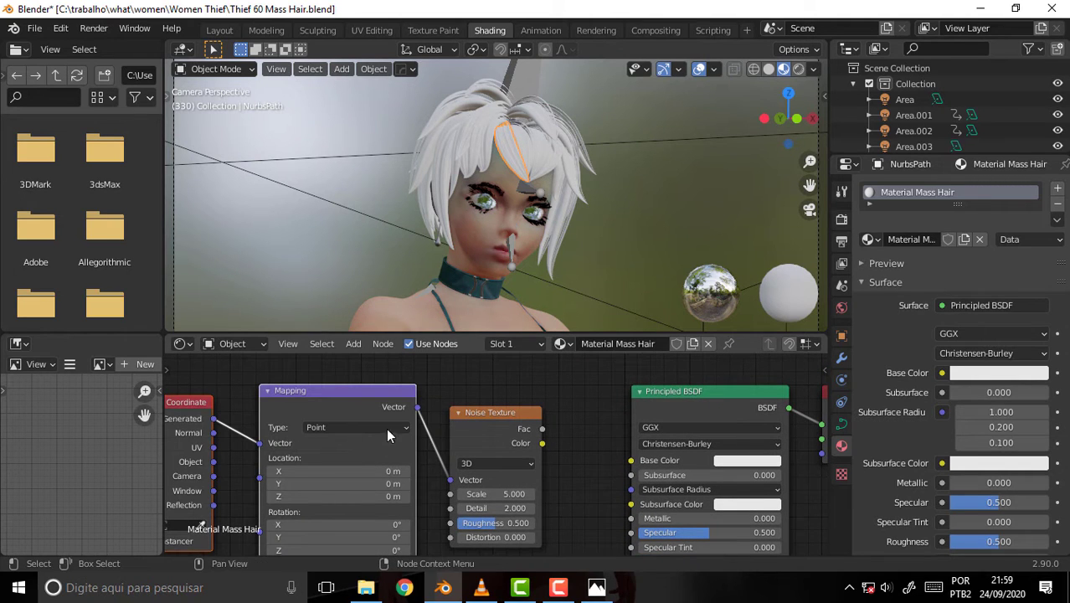
{"action": "middle_click_drag", "start_coordinate": [433, 395], "coordinate": [553, 385]}
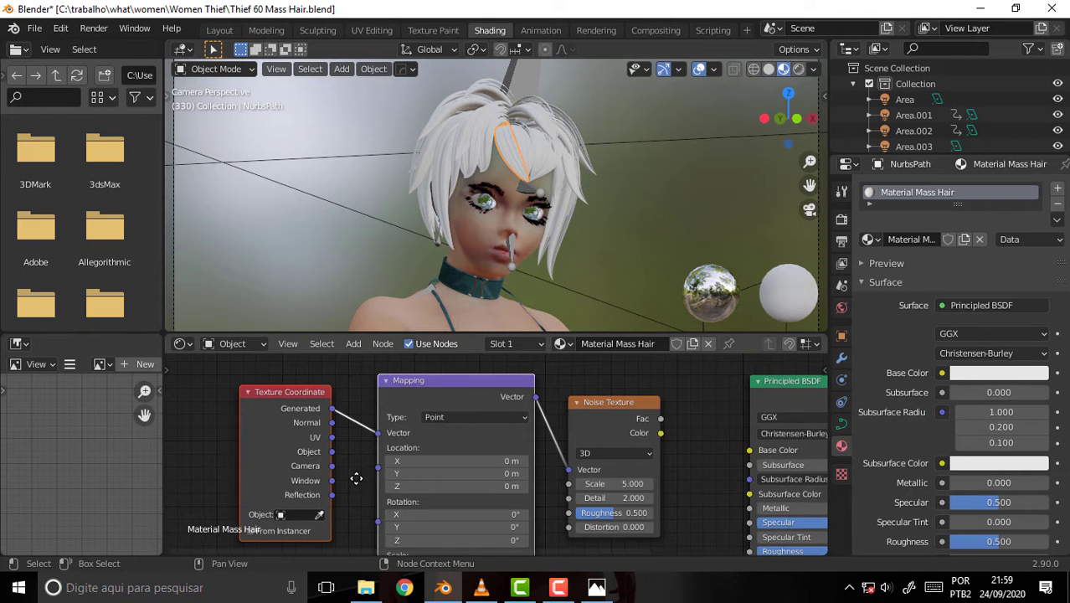
{"action": "middle_click_drag", "start_coordinate": [364, 480], "coordinate": [315, 458]}
{"action": "scroll", "coordinate": [316, 452], "scroll_direction": "down", "scroll_amount": 1}
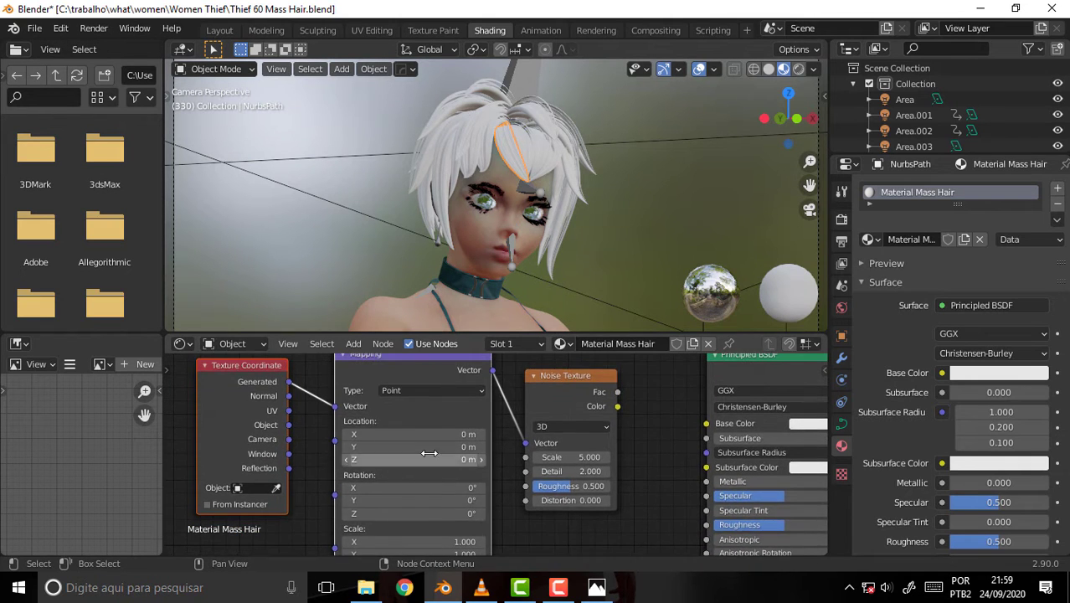
{"action": "scroll", "coordinate": [430, 451], "scroll_direction": "down", "scroll_amount": 1}
{"action": "middle_click_drag", "start_coordinate": [536, 507], "coordinate": [528, 494]}
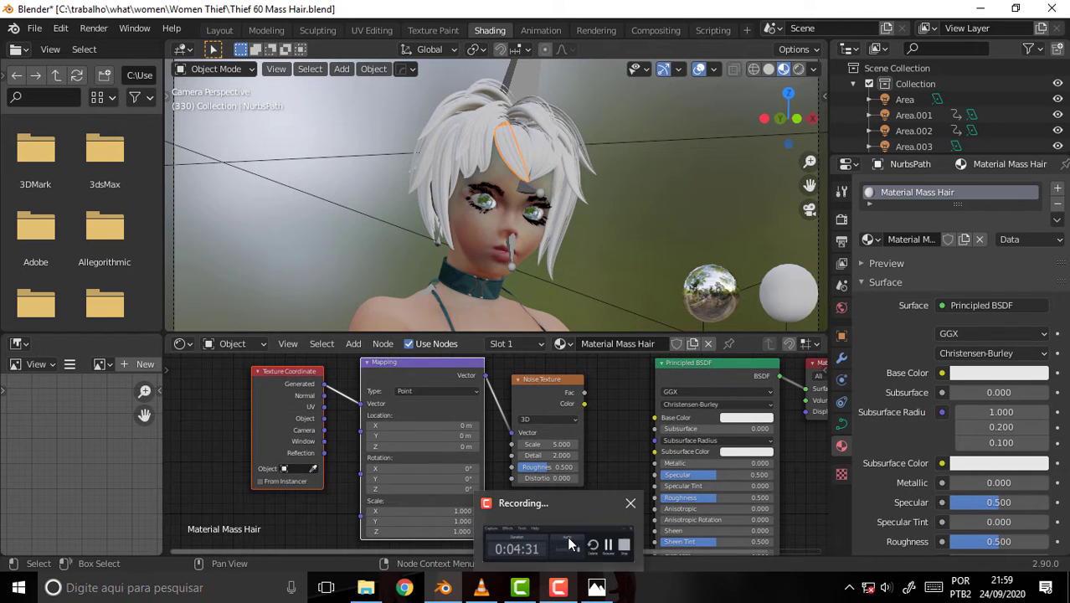
{"action": "middle_click_drag", "start_coordinate": [622, 412], "coordinate": [584, 410]}
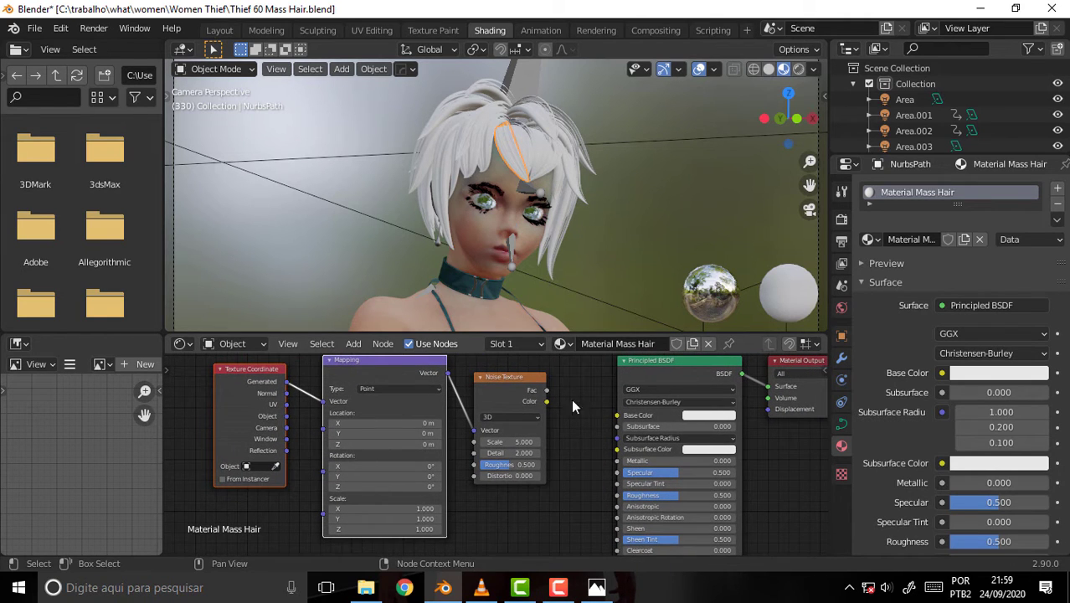
{"action": "left_click_drag", "start_coordinate": [546, 390], "coordinate": [617, 415]}
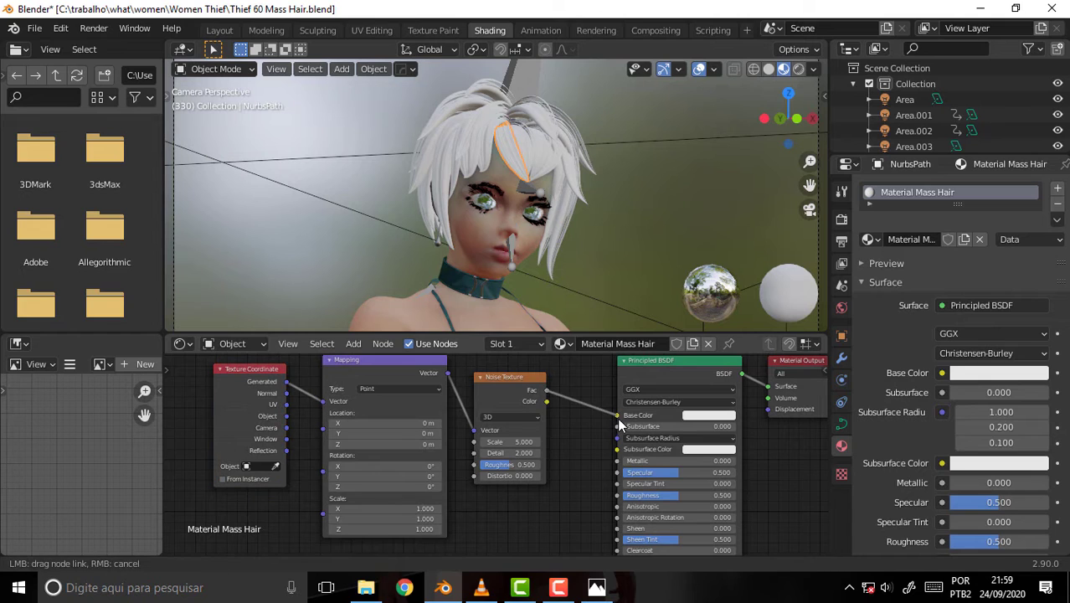
Step: Switch the 3D viewport to Material Preview shading
{"action": "key", "text": "z"}
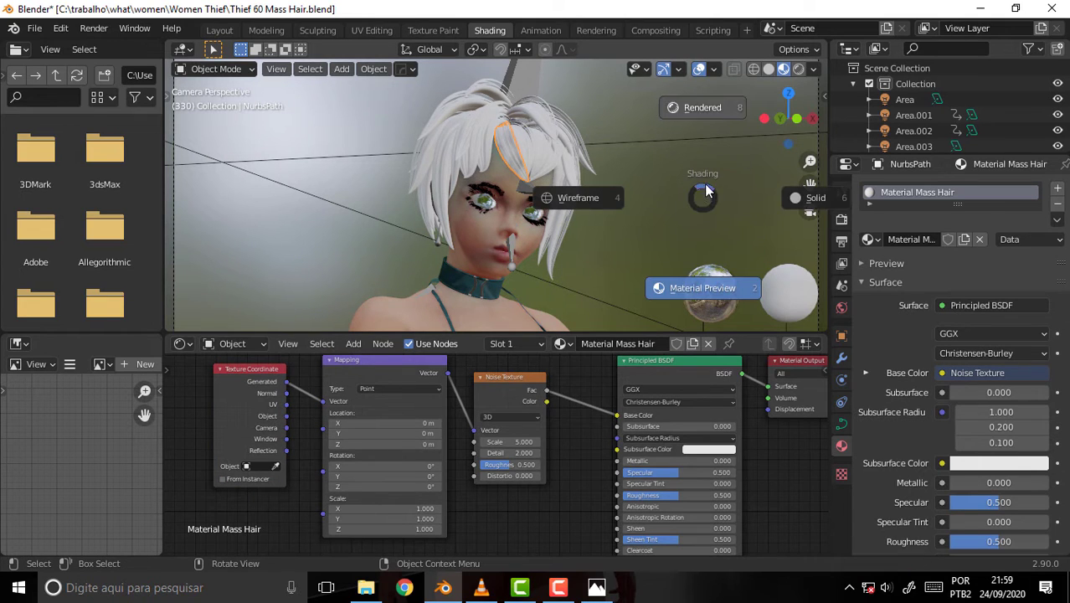
{"action": "left_click", "coordinate": [728, 288]}
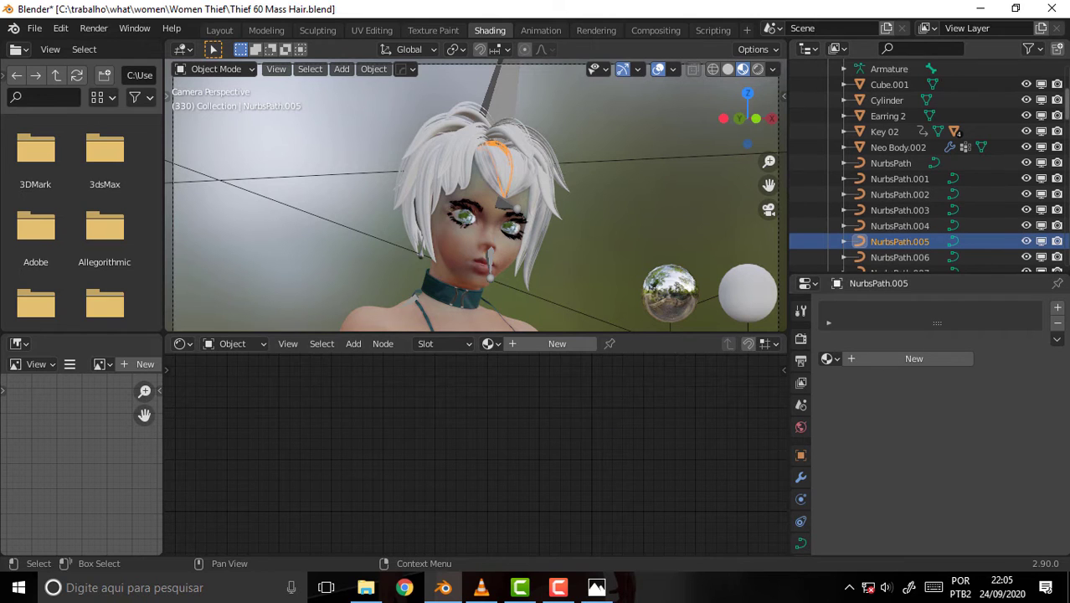
Step: Select NurbsPath.005 through NurbsPath.045 and link materials from NurbsPath.005 to them all
{"action": "scroll", "coordinate": [1062, 134], "scroll_direction": "down", "scroll_amount": 3}
{"action": "scroll", "coordinate": [1062, 134], "scroll_direction": "down", "scroll_amount": 3}
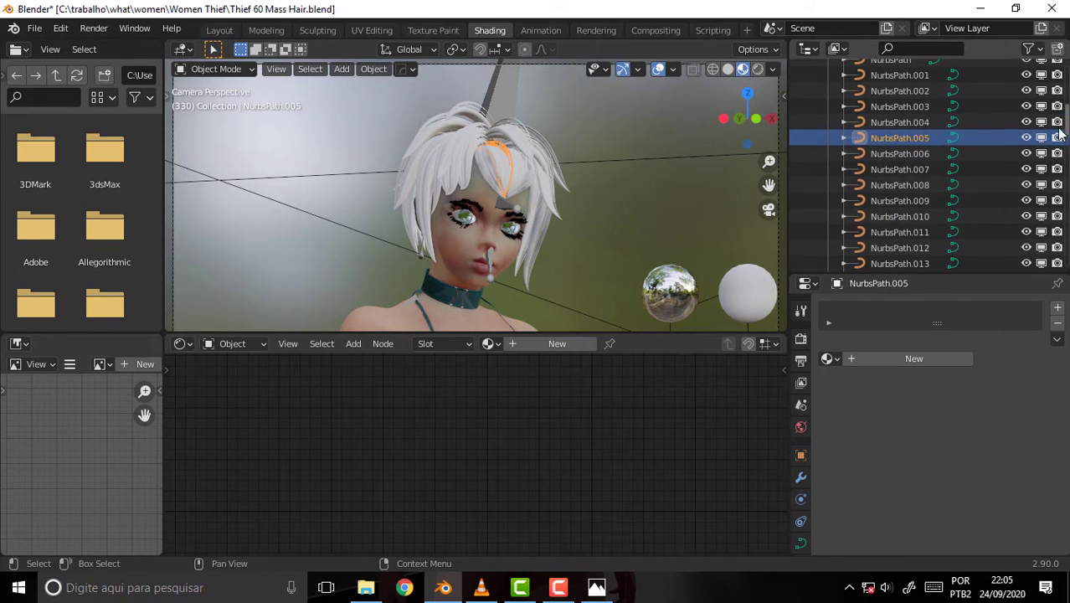
{"action": "left_click", "coordinate": [912, 121]}
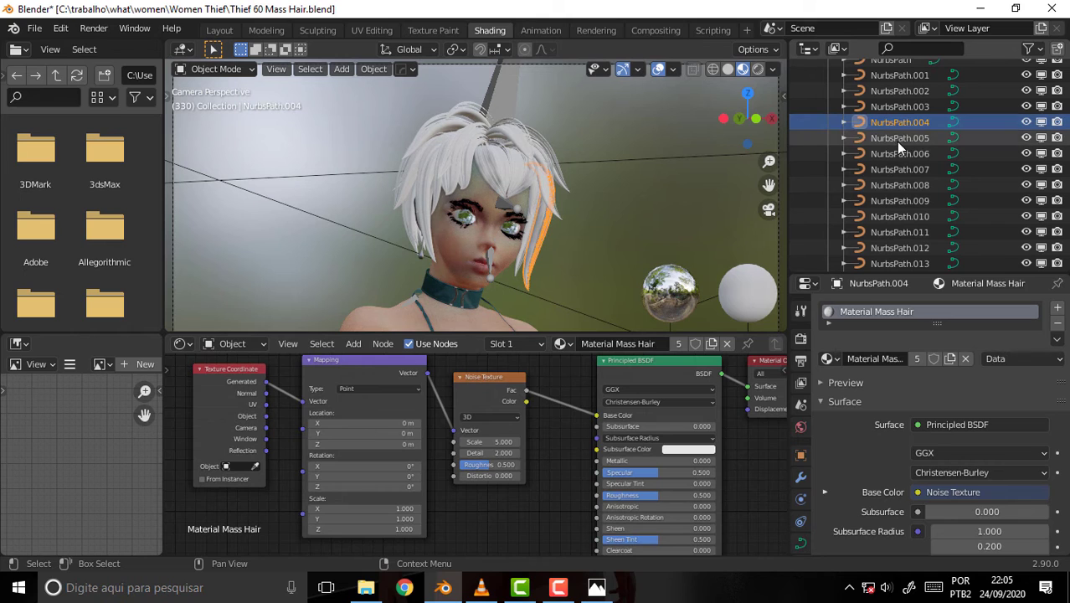
{"action": "left_click", "coordinate": [899, 139]}
{"action": "scroll", "coordinate": [1065, 144], "scroll_direction": "down", "scroll_amount": 5}
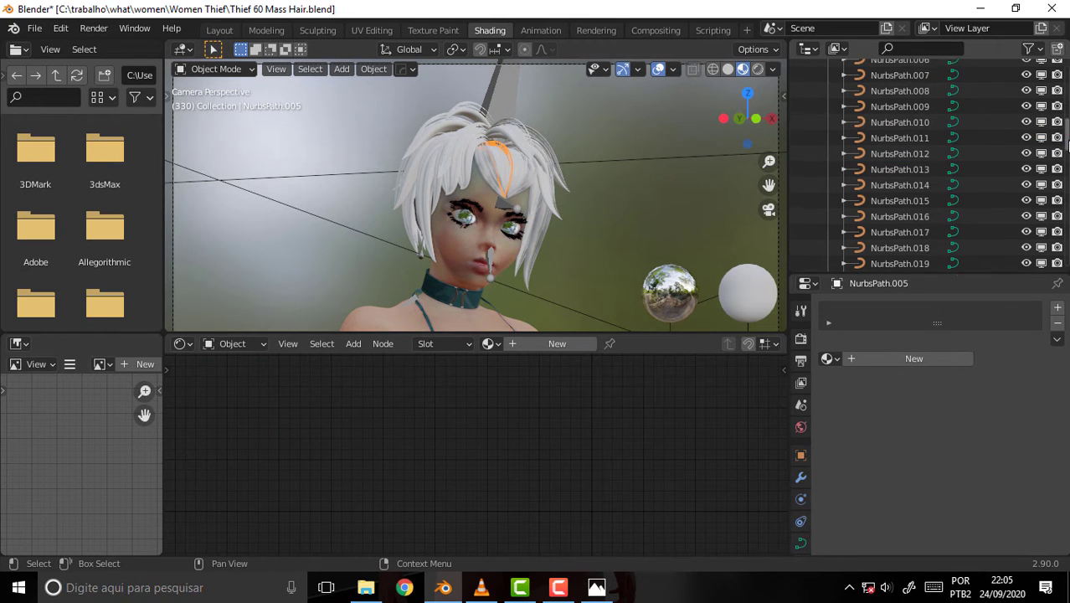
{"action": "scroll", "coordinate": [988, 168], "scroll_direction": "down", "scroll_amount": 10}
{"action": "scroll", "coordinate": [988, 167], "scroll_direction": "down", "scroll_amount": 10}
{"action": "scroll", "coordinate": [963, 193], "scroll_direction": "down", "scroll_amount": 10}
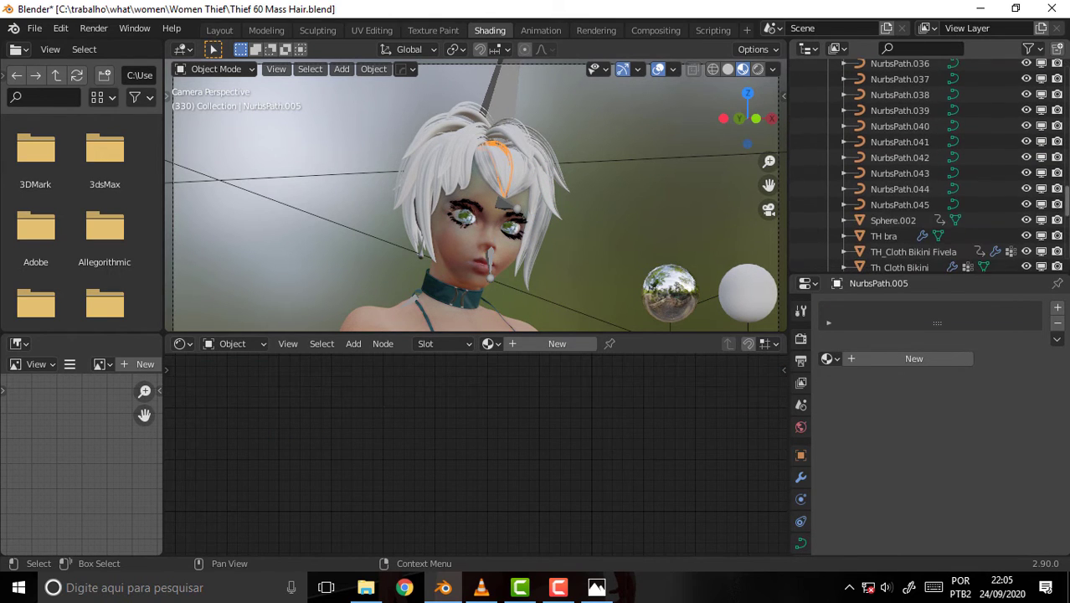
{"action": "left_click", "coordinate": [923, 206], "text": "shift"}
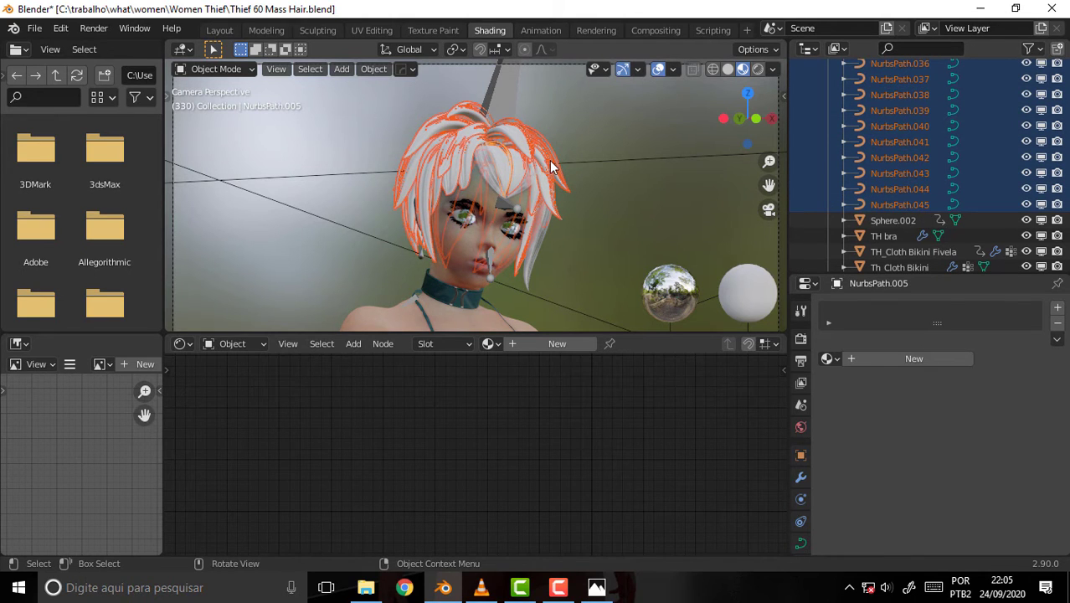
{"action": "key", "text": "ctrl+l"}
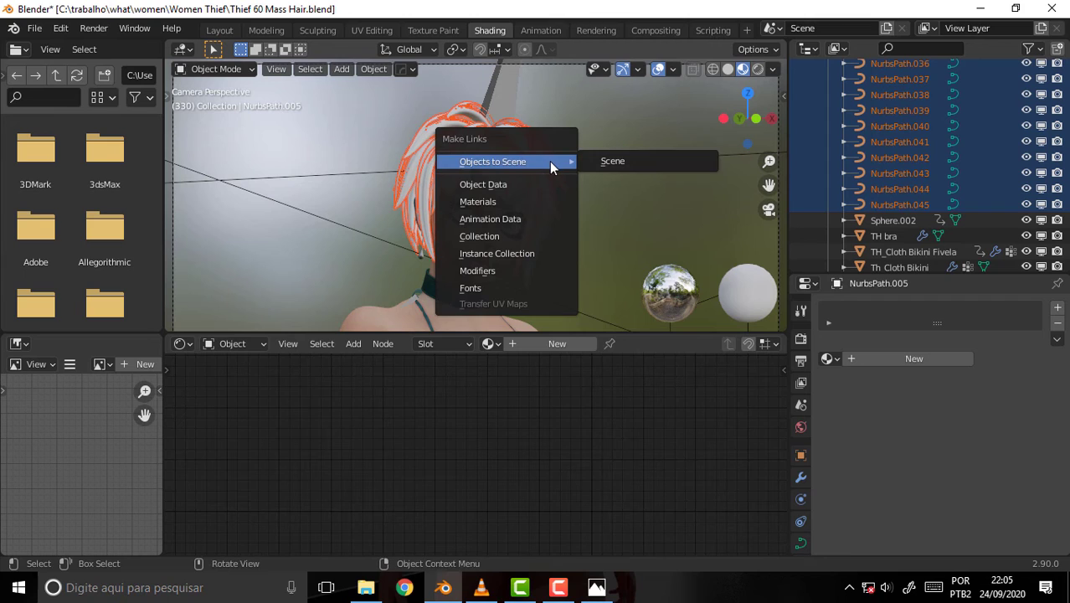
{"action": "left_click", "coordinate": [501, 203]}
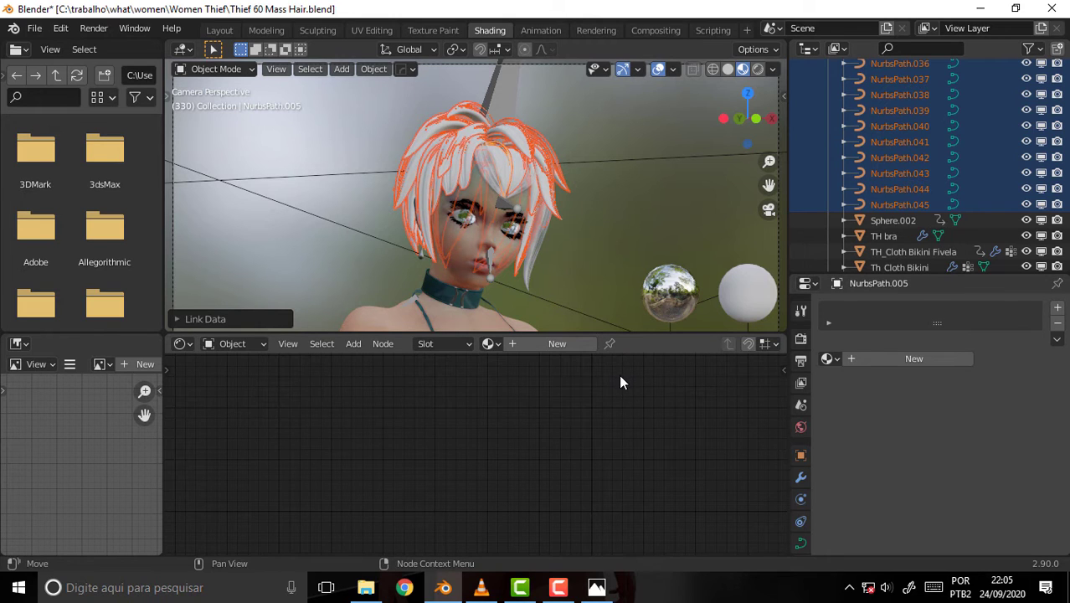
Step: Give NurbsPath.005 a new material slot holding Material Mass Hair
{"action": "left_click", "coordinate": [177, 319]}
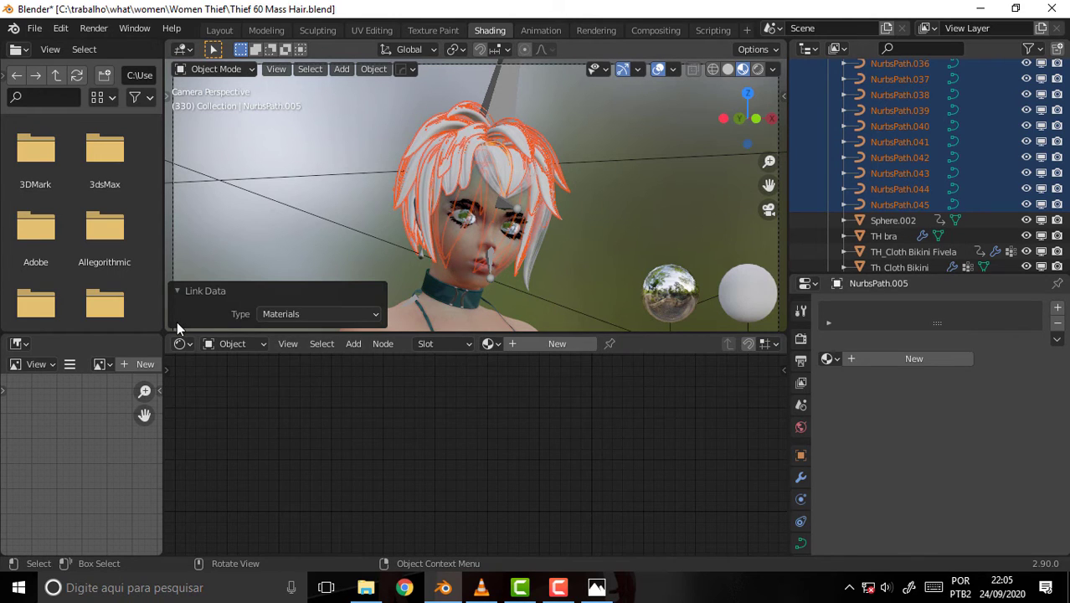
{"action": "left_click", "coordinate": [370, 313]}
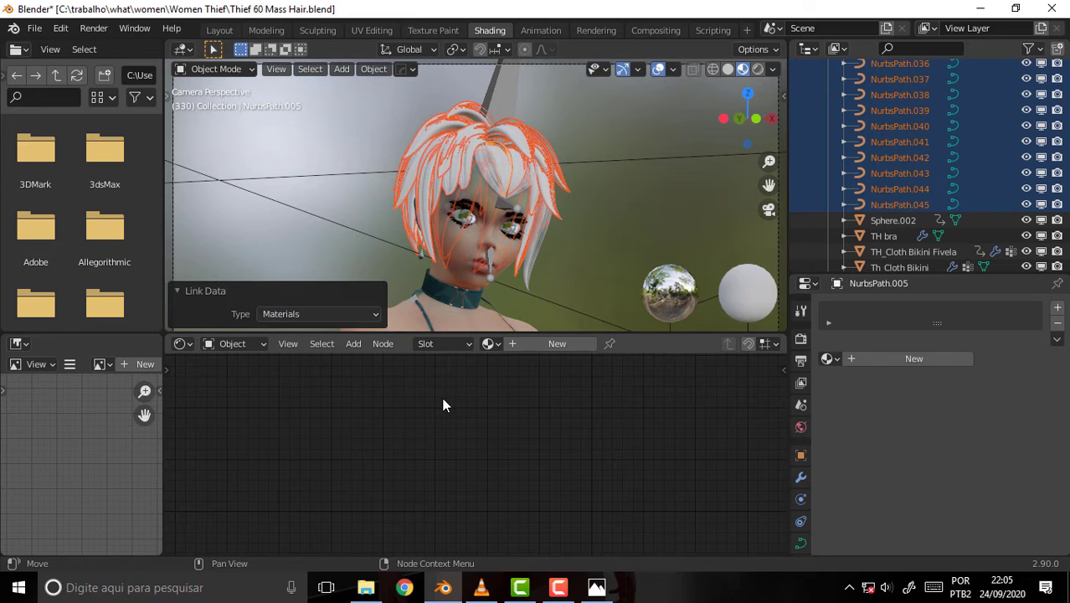
{"action": "left_click", "coordinate": [1058, 308]}
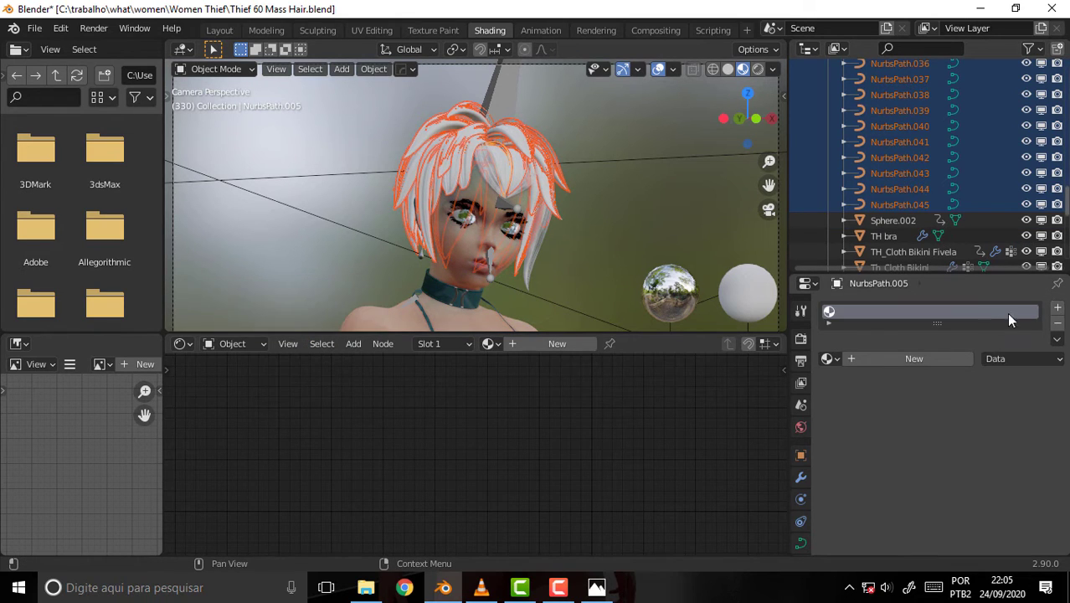
{"action": "left_click", "coordinate": [829, 359]}
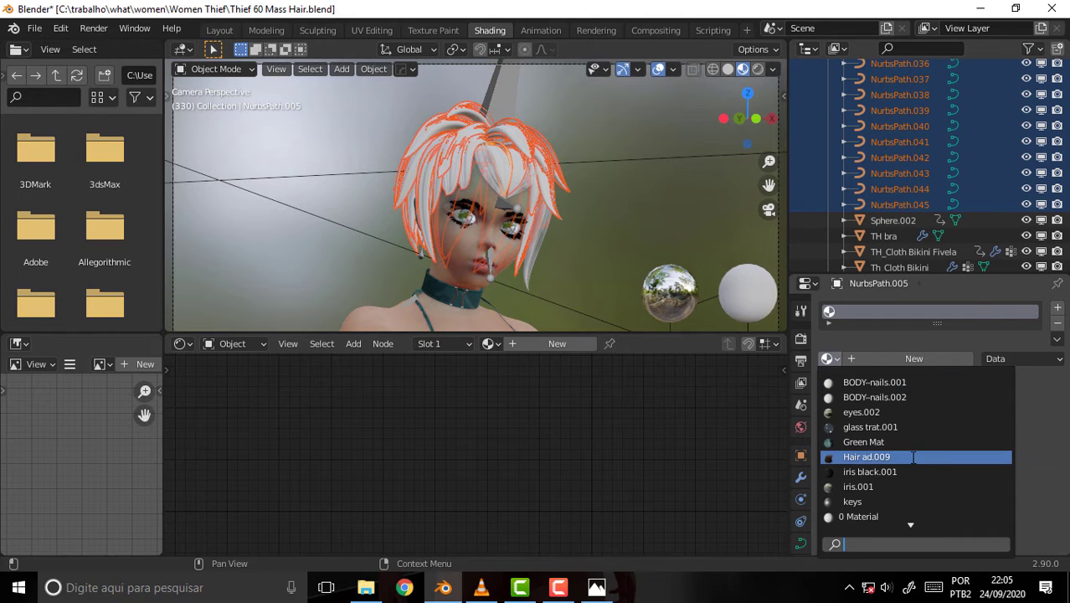
{"action": "scroll", "coordinate": [905, 462], "scroll_direction": "down", "scroll_amount": 5}
{"action": "left_click", "coordinate": [880, 488]}
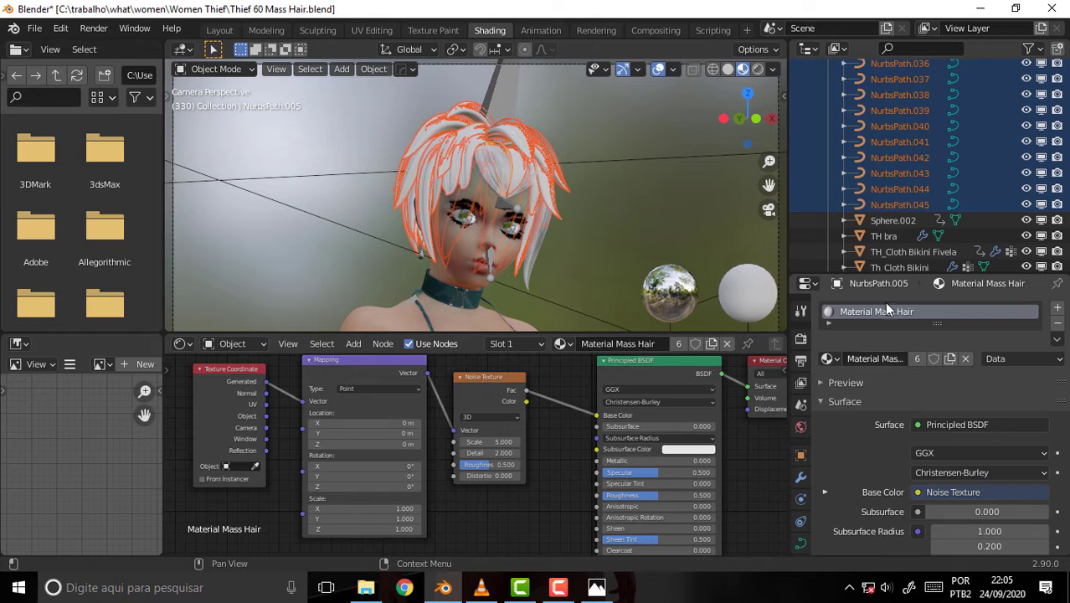
Step: Select the first hair curve, NurbsPath, in the Outliner
{"action": "left_click", "coordinate": [902, 218]}
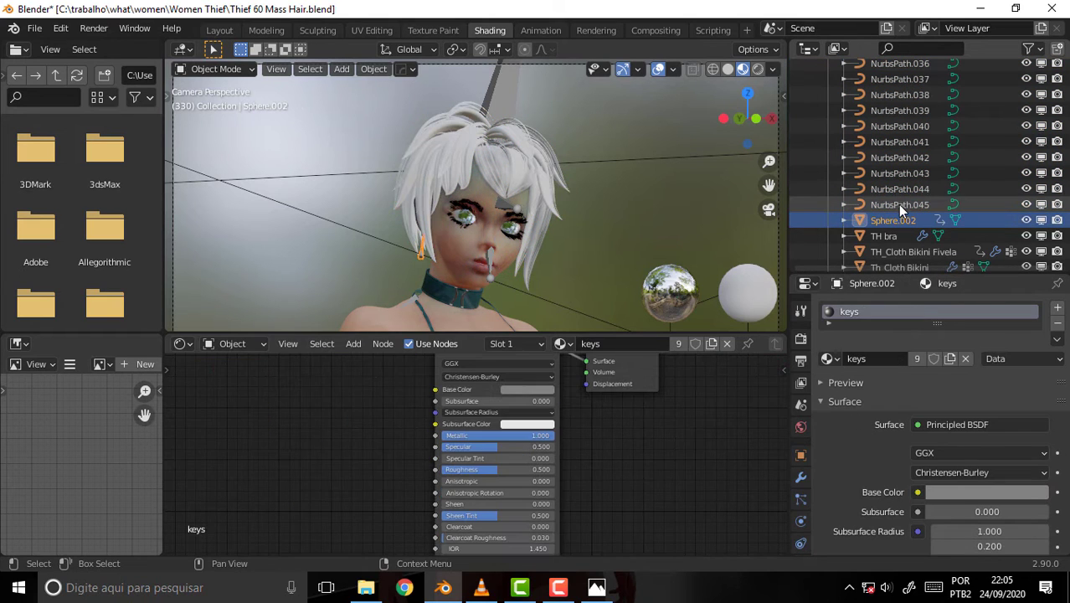
{"action": "left_click", "coordinate": [898, 204]}
{"action": "left_click", "coordinate": [899, 192]}
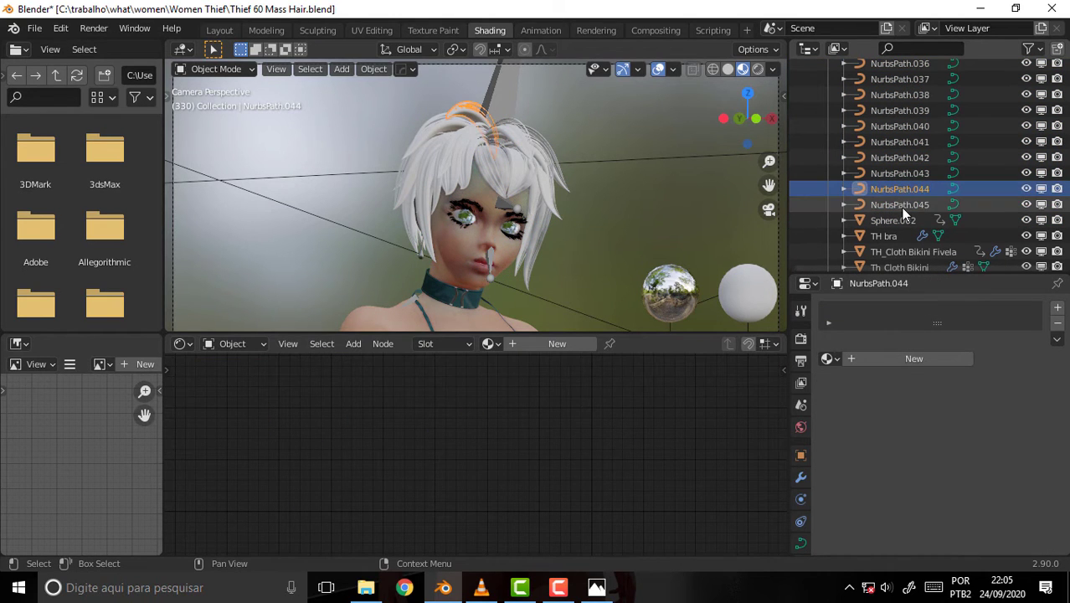
{"action": "scroll", "coordinate": [902, 208], "scroll_direction": "up", "scroll_amount": 5}
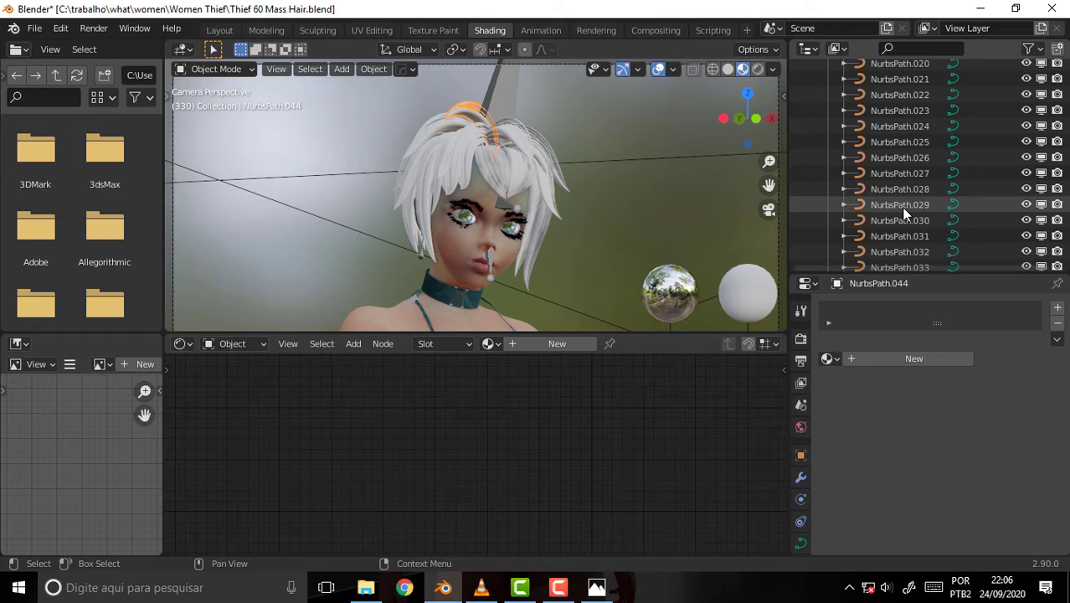
{"action": "scroll", "coordinate": [902, 208], "scroll_direction": "up", "scroll_amount": 5}
{"action": "scroll", "coordinate": [902, 208], "scroll_direction": "up", "scroll_amount": 5}
{"action": "scroll", "coordinate": [902, 208], "scroll_direction": "up", "scroll_amount": 2}
{"action": "left_click", "coordinate": [886, 156]}
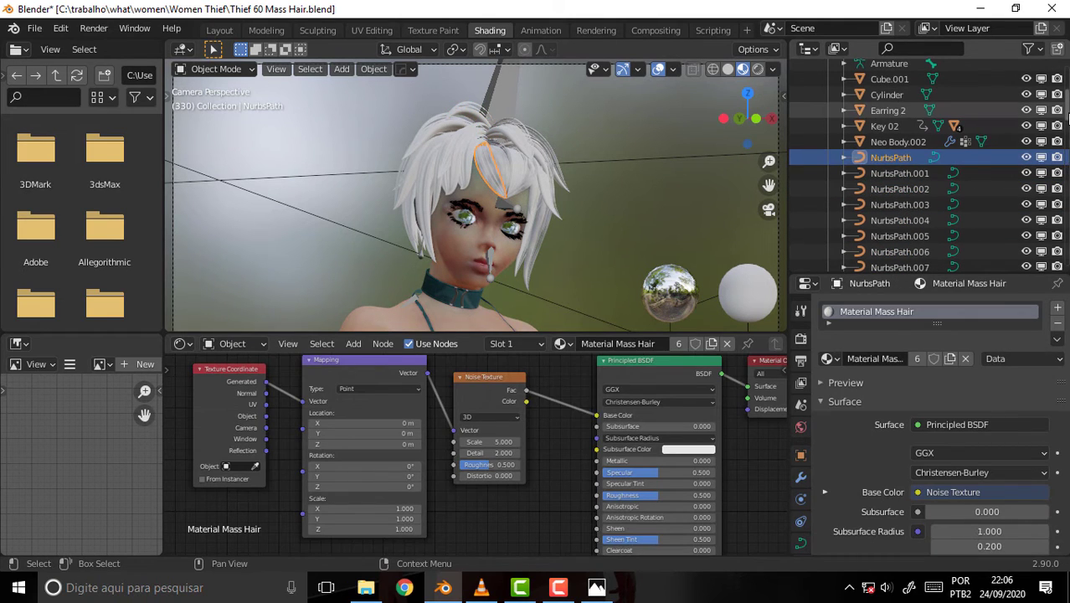
Step: Range-select NurbsPath through NurbsPath.045 and link Materials from the active curve to all of them
{"action": "left_click_drag", "start_coordinate": [1067, 109], "coordinate": [1065, 251]}
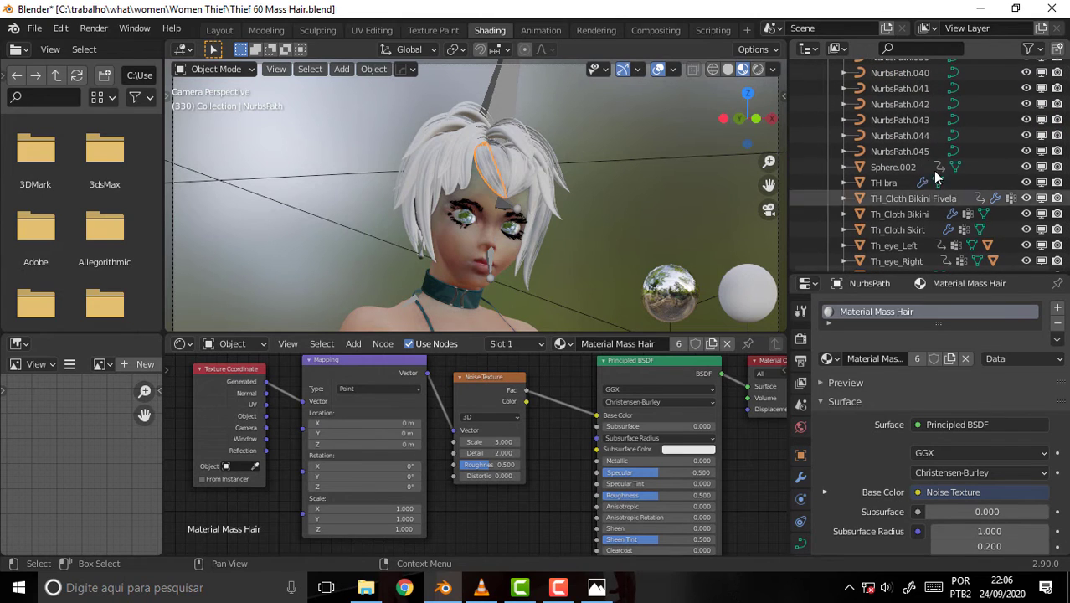
{"action": "left_click", "coordinate": [912, 155], "text": "shift"}
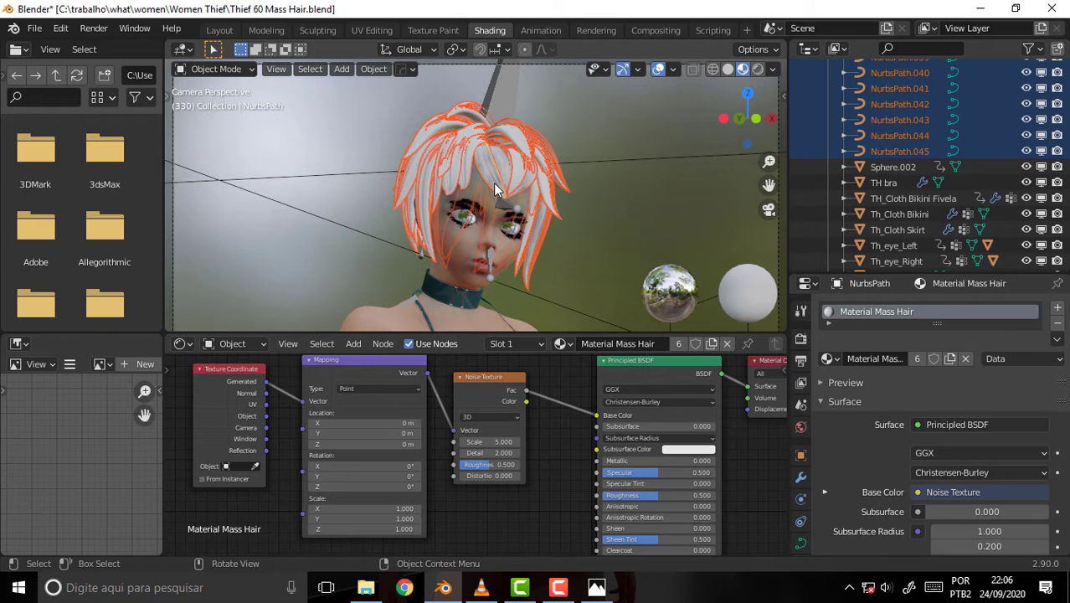
{"action": "key", "text": "ctrl"}
{"action": "key", "text": "ctrl+l"}
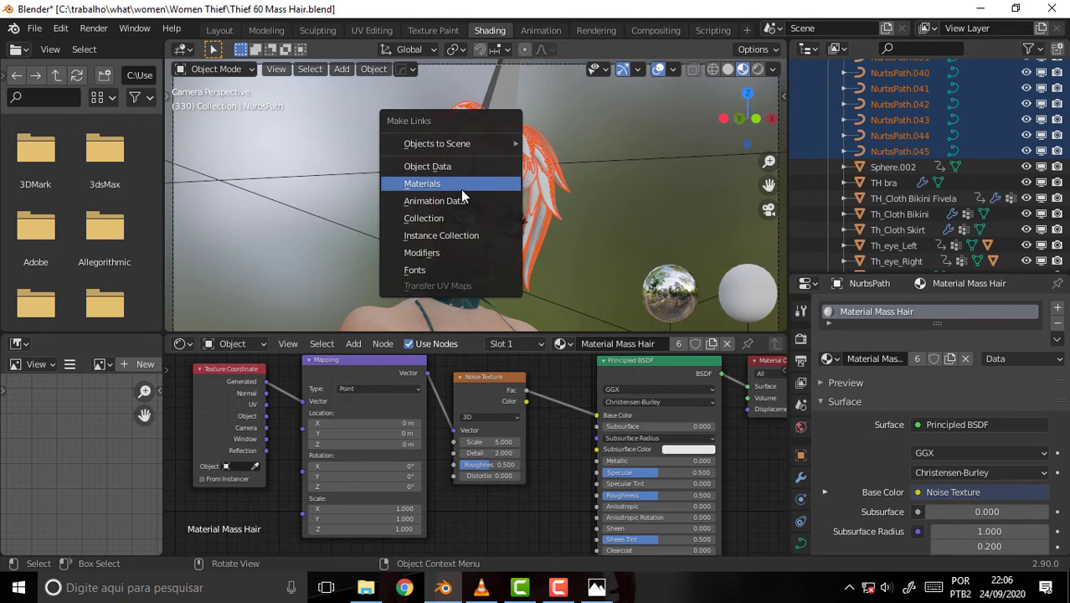
{"action": "left_click", "coordinate": [452, 185]}
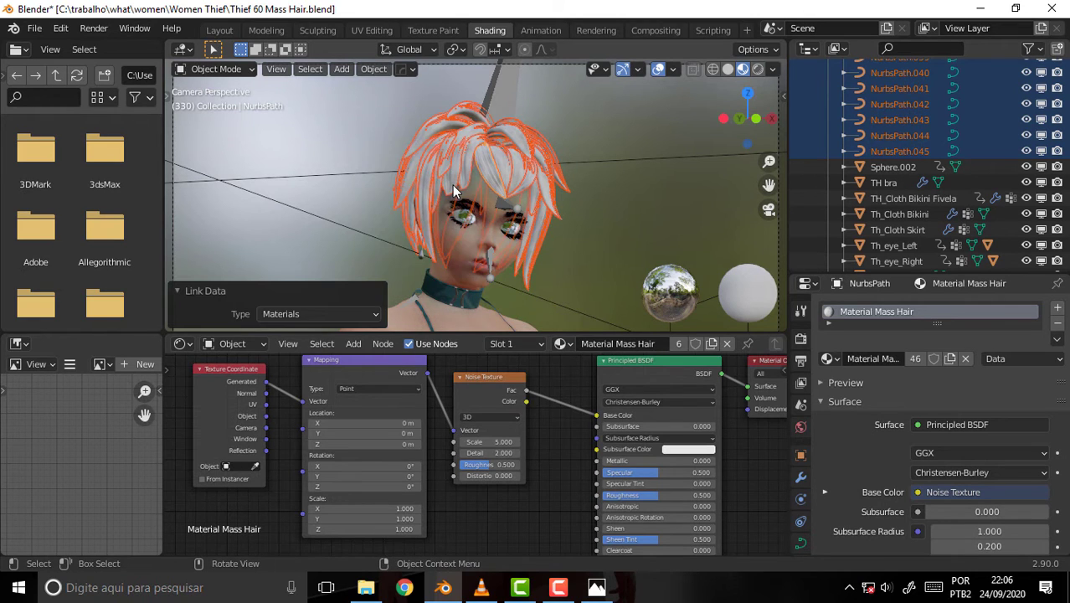
{"action": "left_click", "coordinate": [352, 316]}
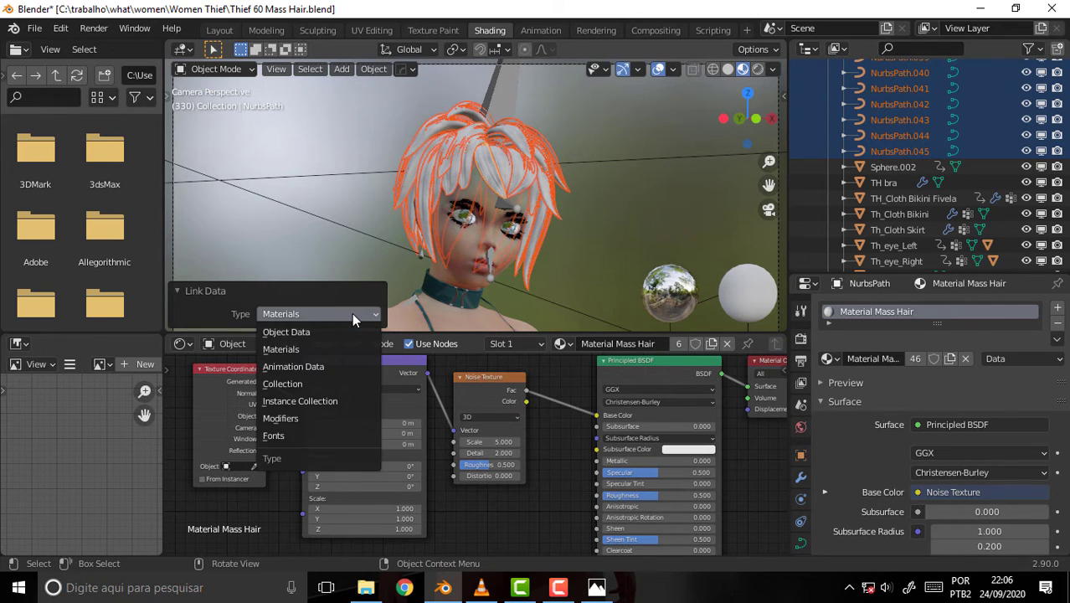
{"action": "left_click", "coordinate": [321, 348]}
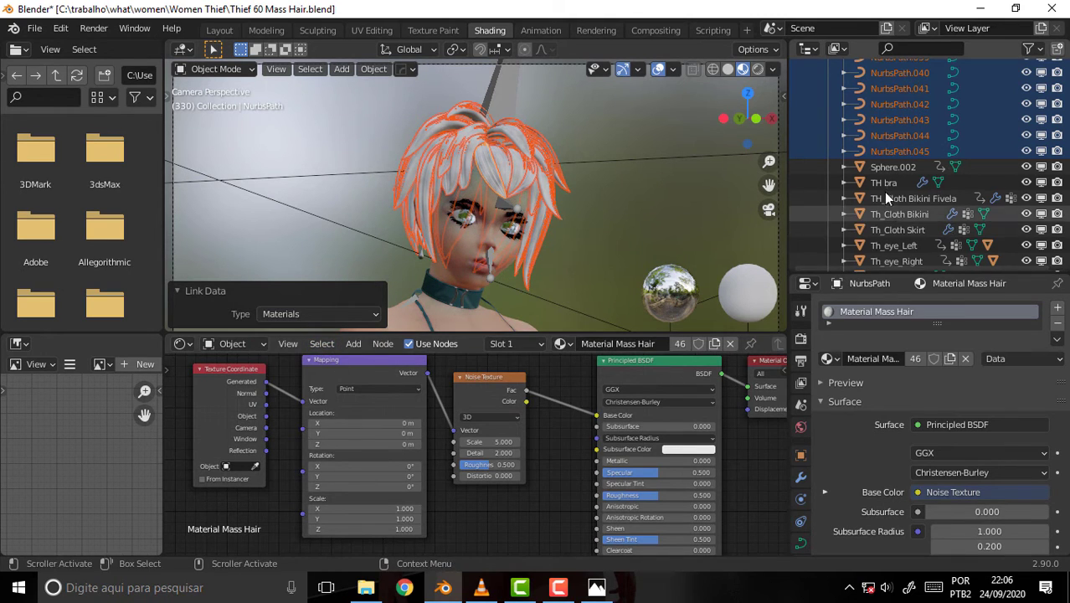
{"action": "left_click", "coordinate": [890, 165]}
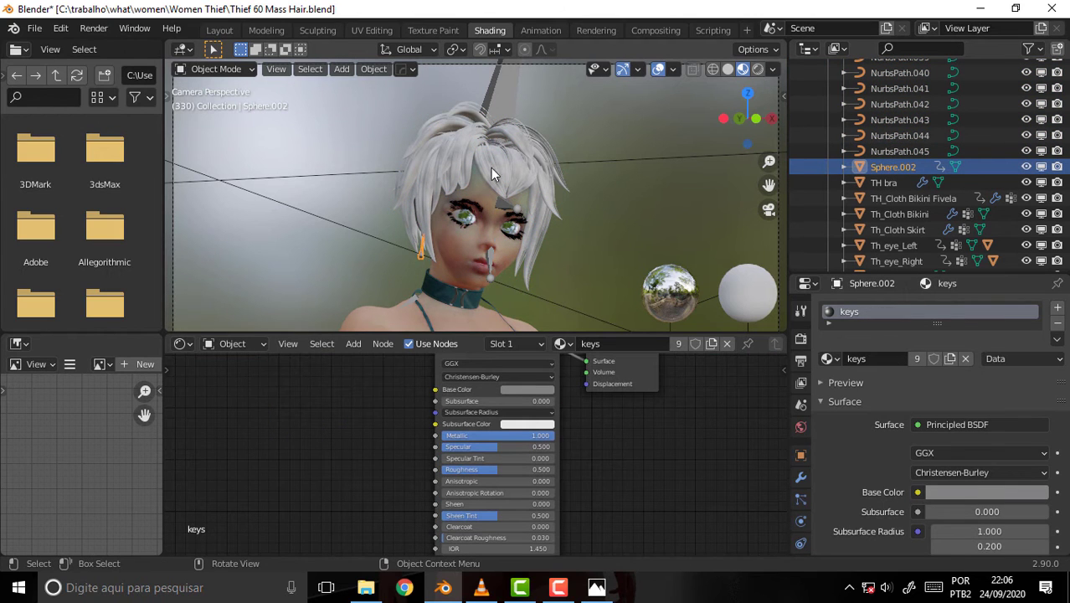
Step: Select NurbsPath.045 to show its Material Mass Hair nodes, then bring up the VLC tutorial
{"action": "middle_click_drag", "start_coordinate": [657, 426], "coordinate": [685, 487]}
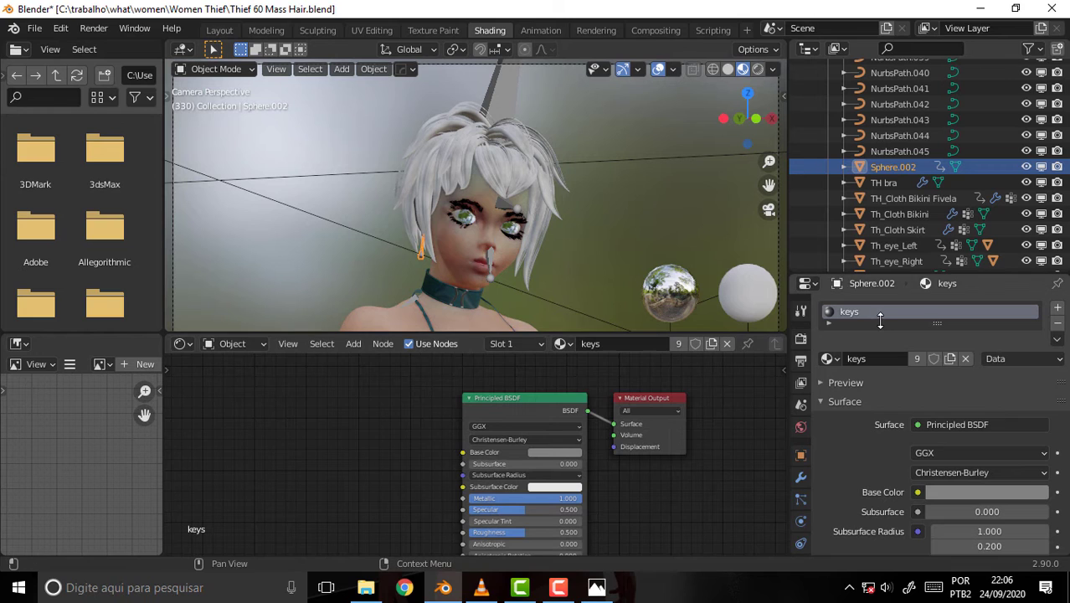
{"action": "left_click", "coordinate": [902, 151]}
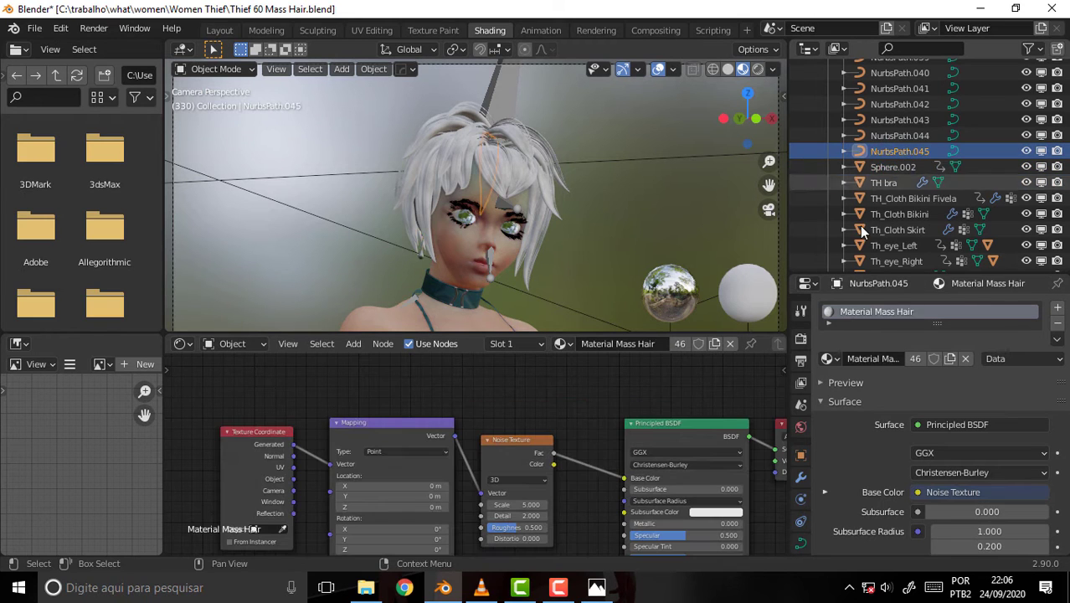
{"action": "scroll", "coordinate": [332, 450], "scroll_direction": "down", "scroll_amount": 3, "text": "shift"}
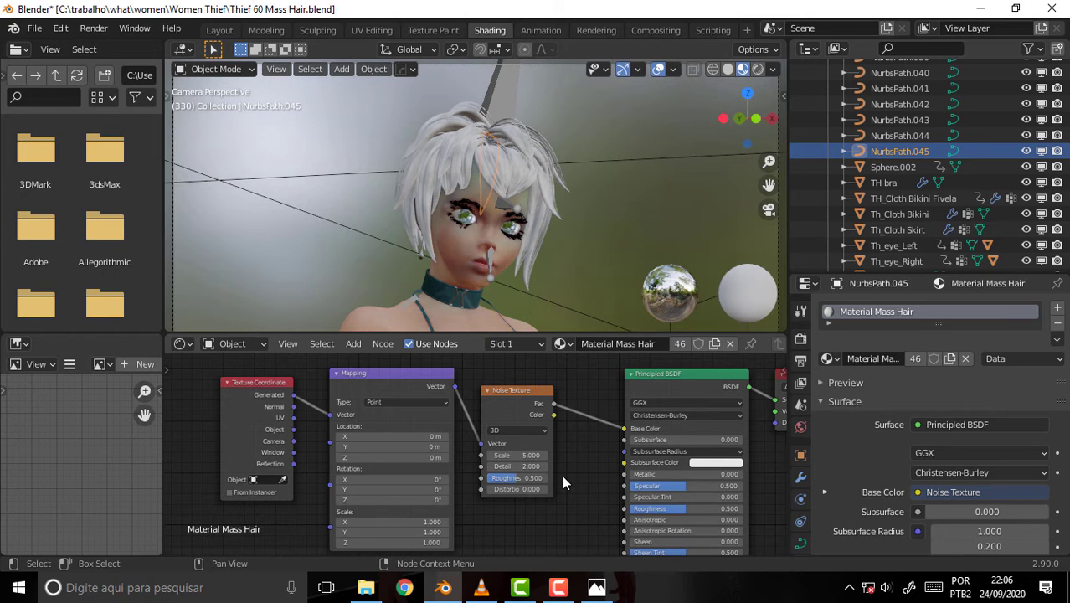
{"action": "key", "text": "a"}
{"action": "key", "text": "alt+a"}
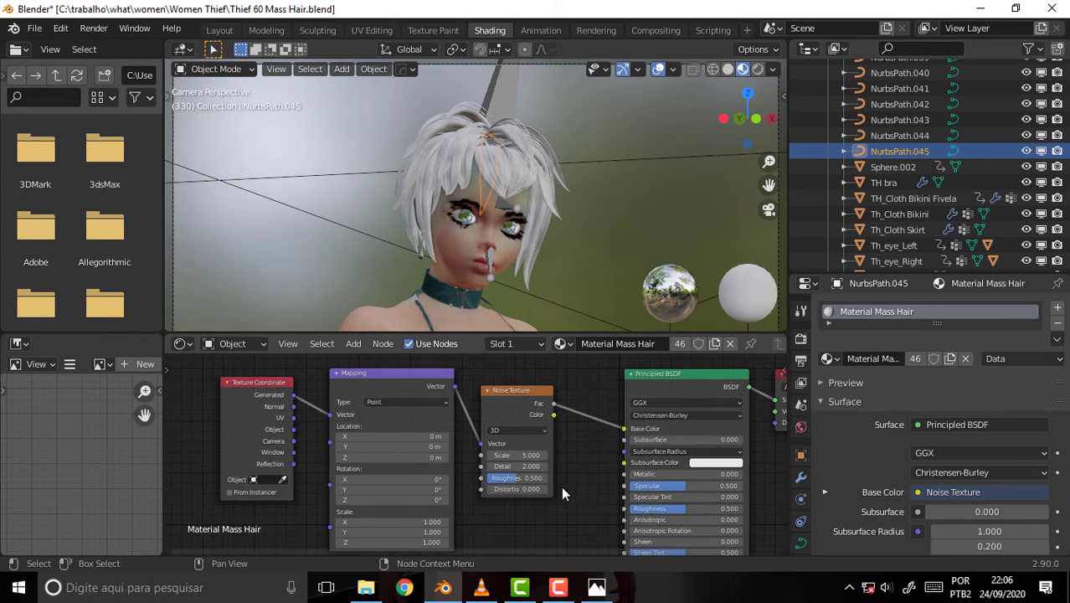
{"action": "left_click", "coordinate": [482, 589]}
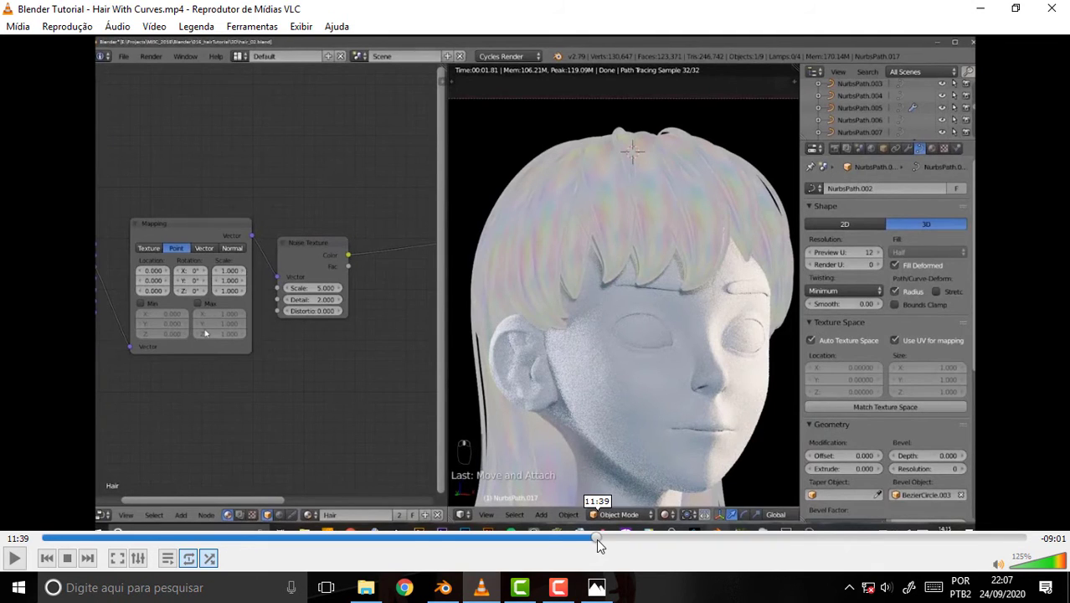
Step: Rewind the tutorial to 11:25, resume playback, and return to Blender
{"action": "left_click", "coordinate": [590, 539]}
{"action": "left_click", "coordinate": [589, 540]}
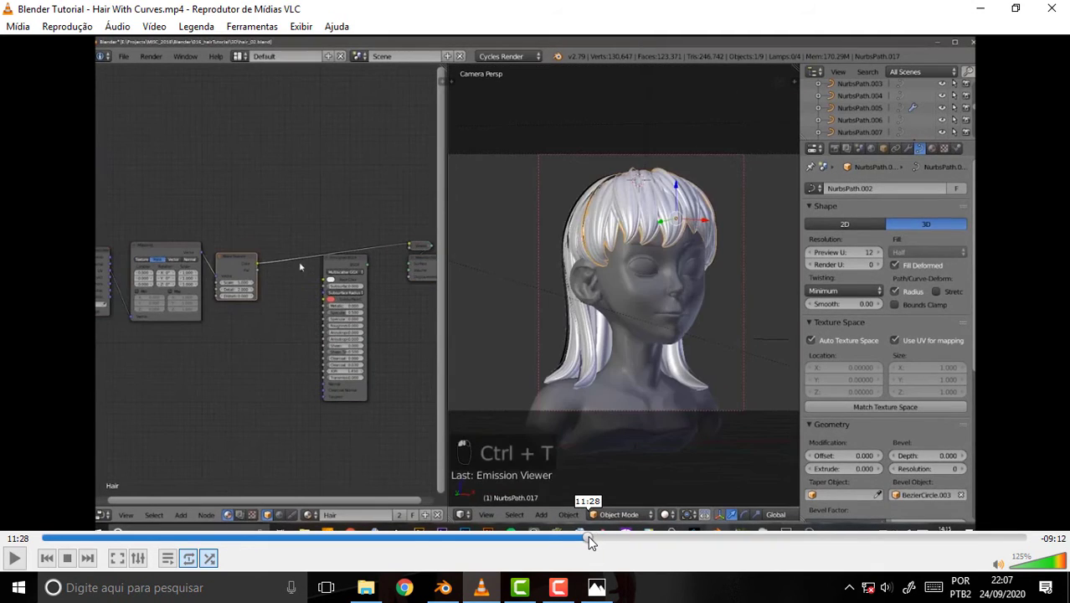
{"action": "left_click", "coordinate": [586, 537]}
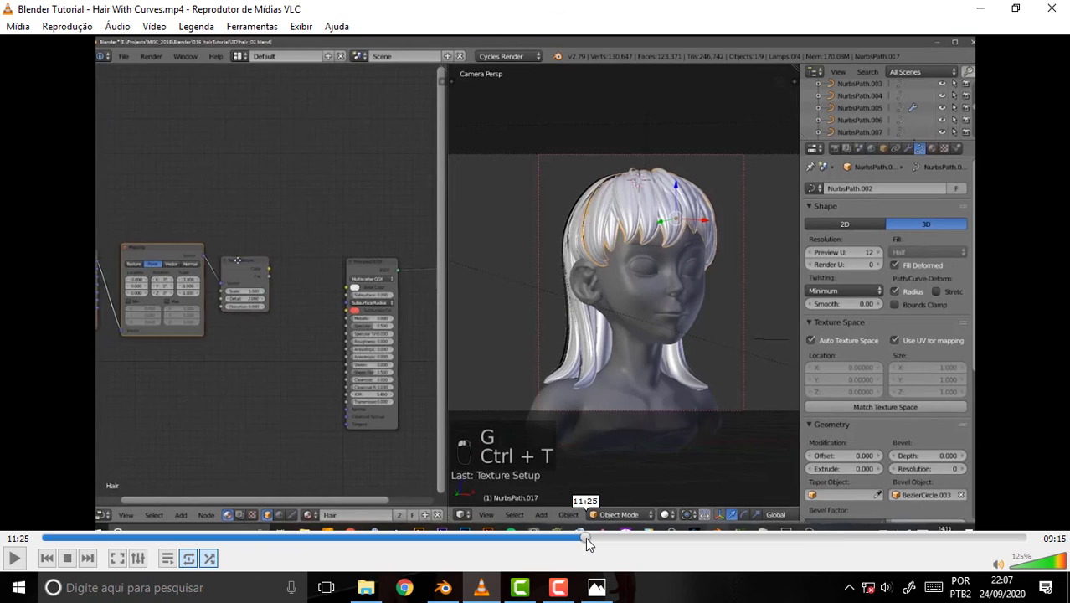
{"action": "left_click", "coordinate": [14, 557]}
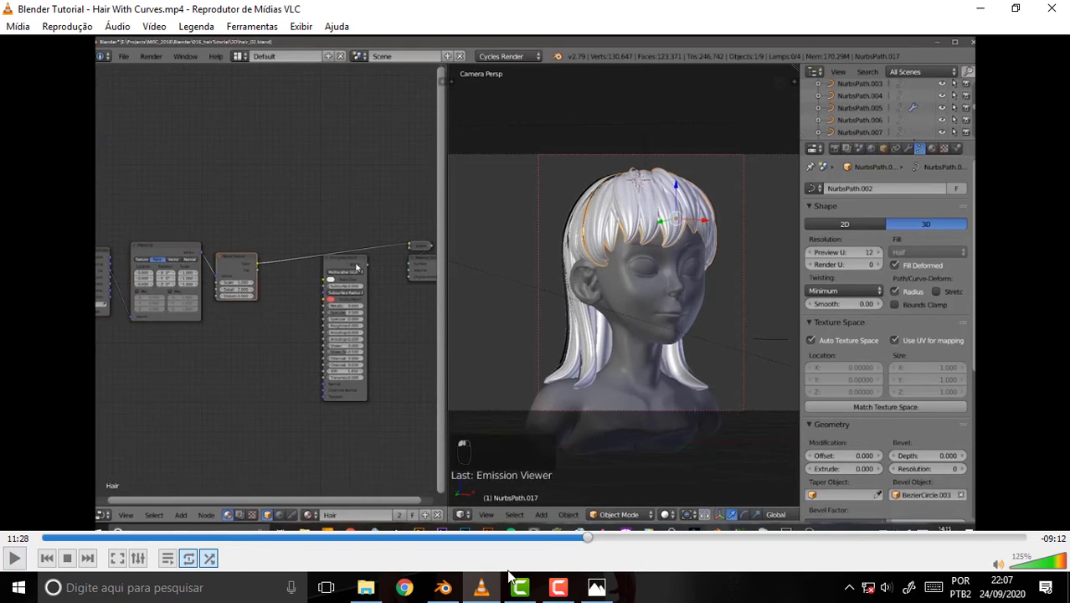
{"action": "left_click", "coordinate": [444, 590]}
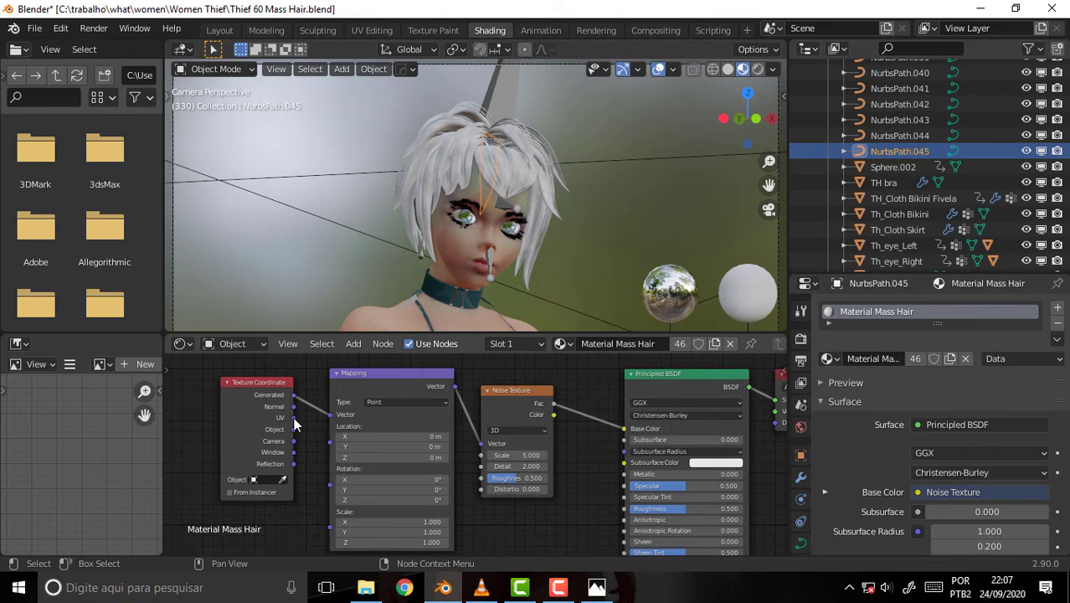
Step: Connect the Texture Coordinate UV output to the Mapping node's Vector input
{"action": "left_click_drag", "start_coordinate": [294, 418], "coordinate": [331, 415]}
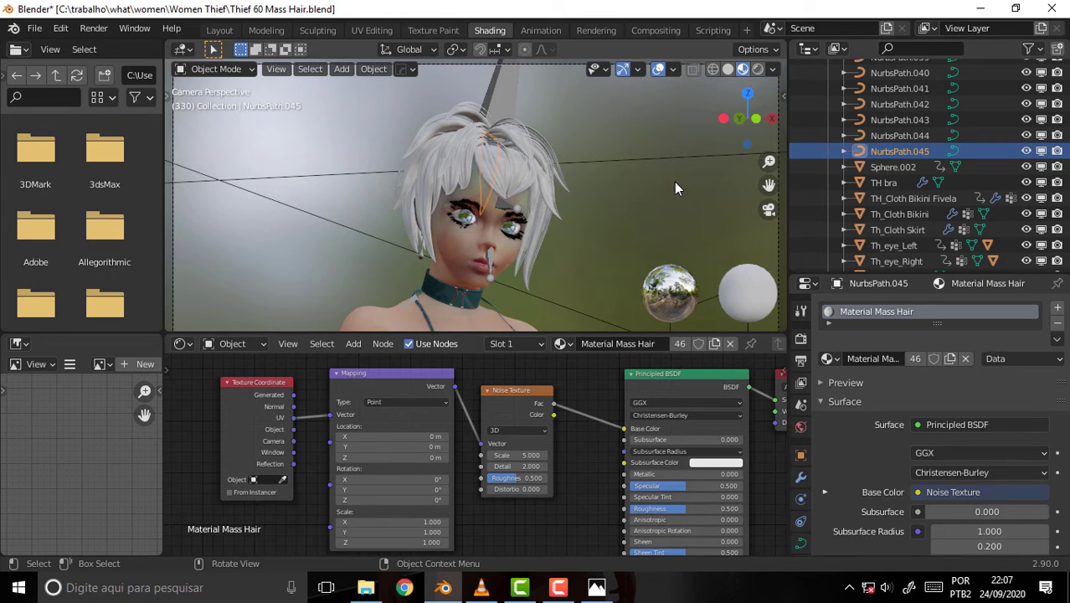
{"action": "scroll", "coordinate": [601, 414], "scroll_direction": "down", "scroll_amount": 1}
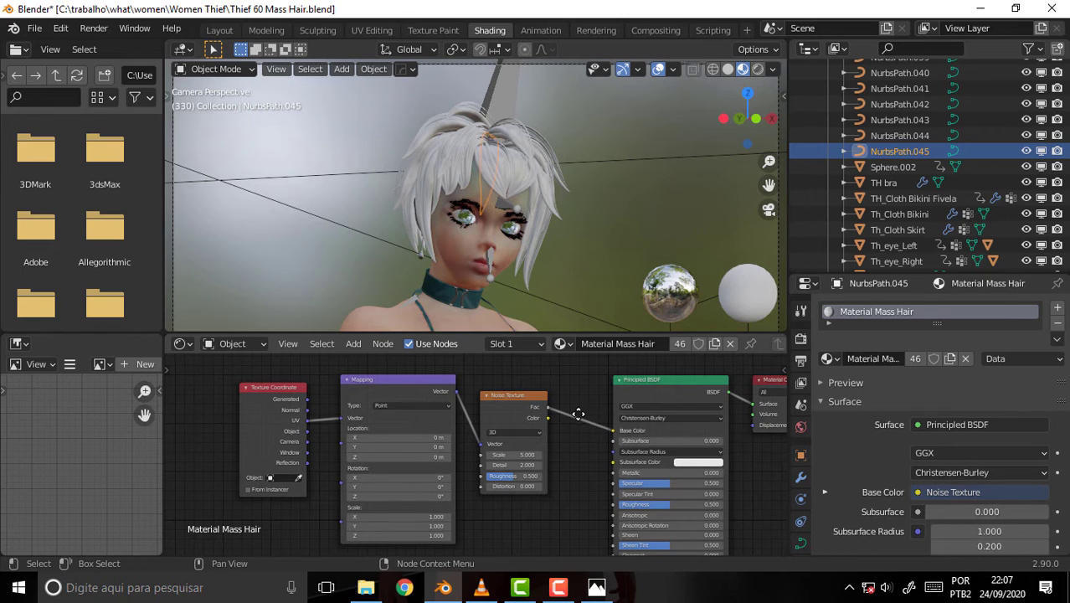
{"action": "middle_click_drag", "start_coordinate": [578, 414], "coordinate": [512, 412]}
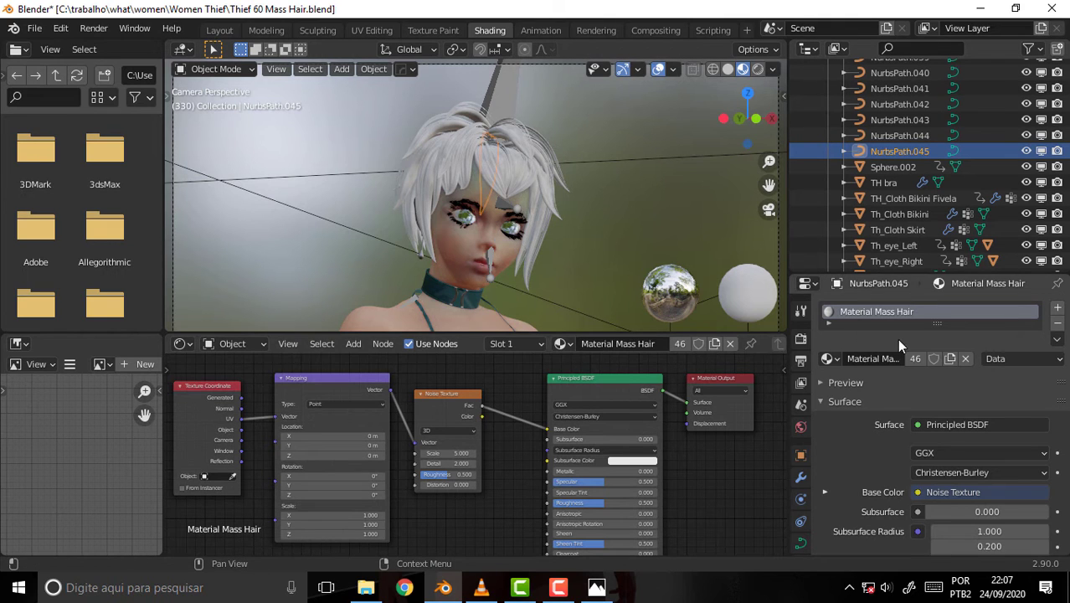
Step: Select NurbsPath.042 in the Outliner and switch to the tutorial video
{"action": "left_click", "coordinate": [902, 140]}
{"action": "left_click", "coordinate": [901, 121]}
{"action": "left_click", "coordinate": [898, 107]}
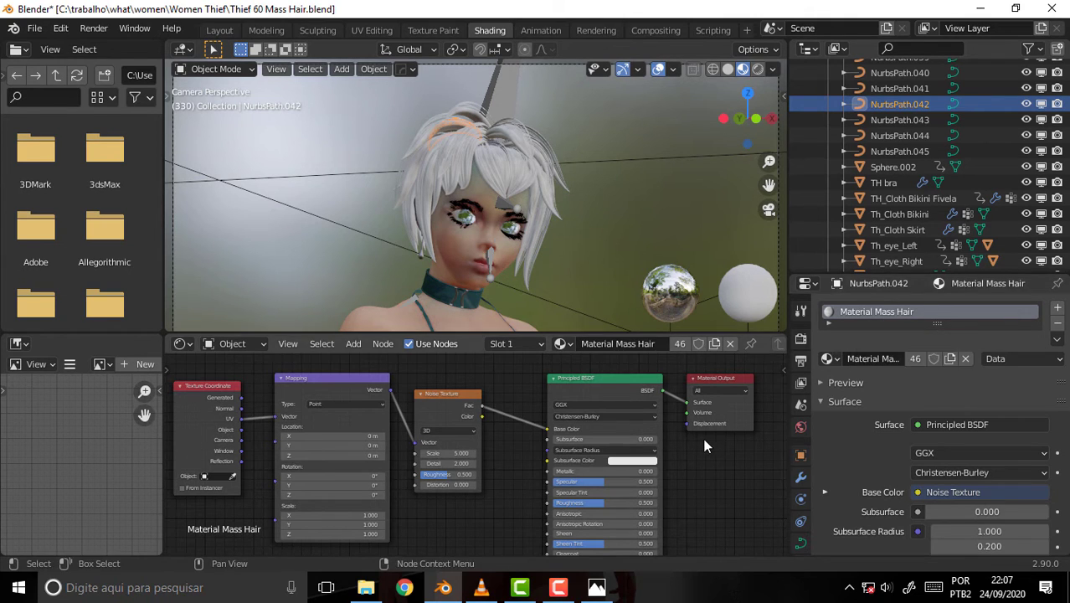
{"action": "left_click", "coordinate": [481, 587]}
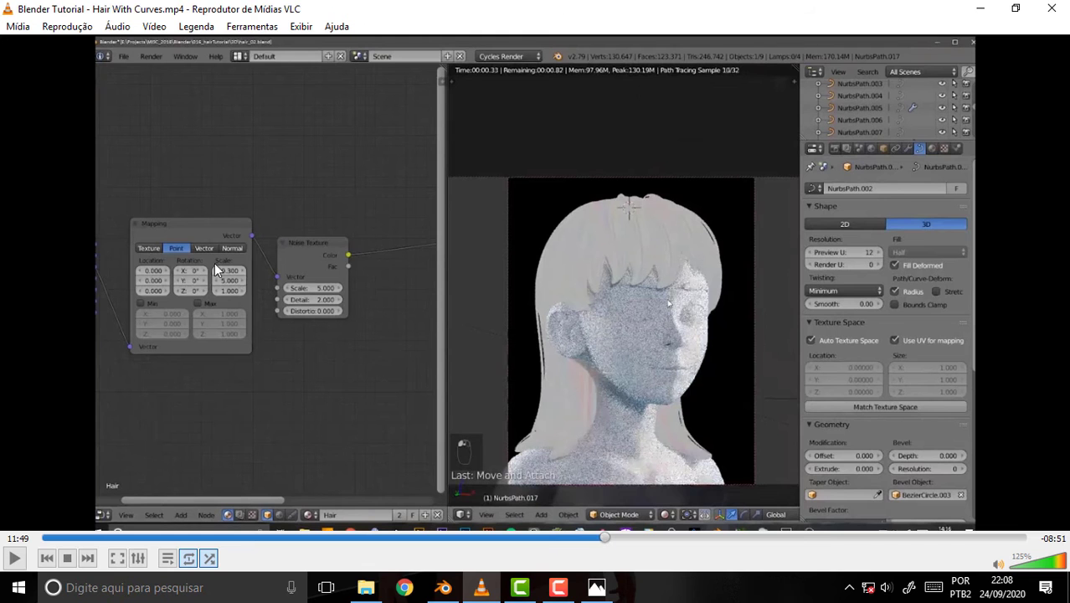
Step: Play the tutorial briefly, pause at 11:50, and go back to Blender
{"action": "left_click", "coordinate": [15, 558]}
{"action": "key", "text": "space"}
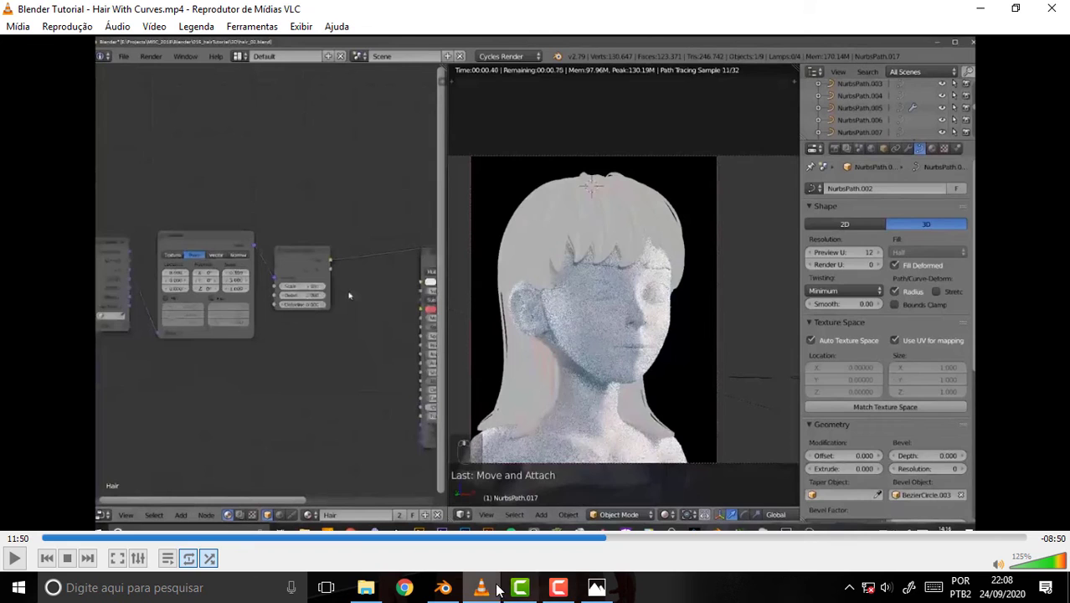
{"action": "left_click", "coordinate": [443, 587]}
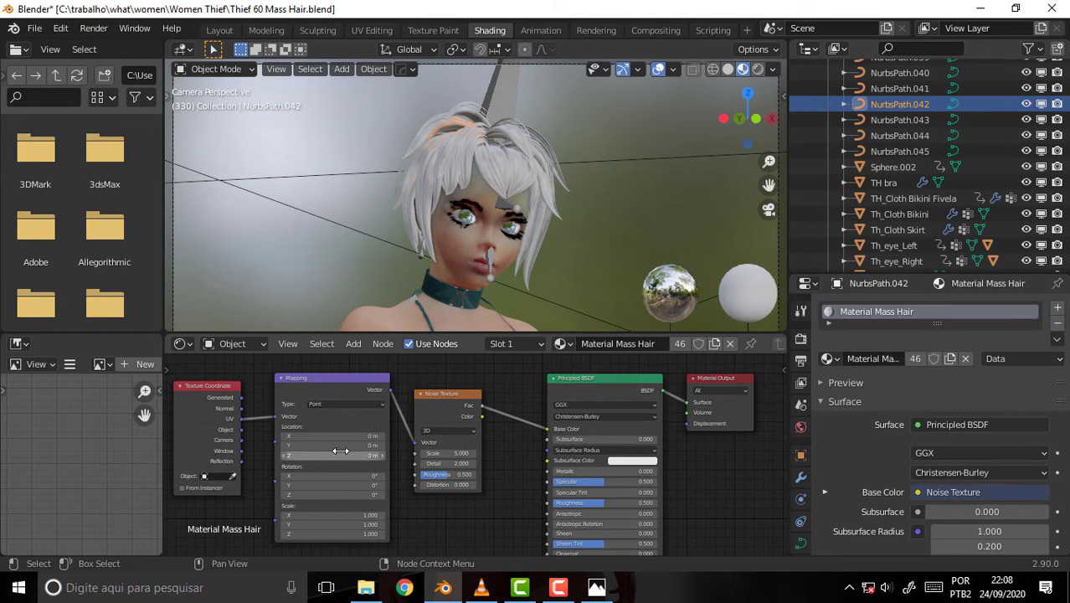
Step: Set the Mapping node's Scale to X 0.300 and Y 5.000 to stretch the noise
{"action": "mouse_move", "coordinate": [505, 483]}
{"action": "middle_mouse_down"}
{"action": "mouse_move", "coordinate": [503, 451]}
{"action": "mouse_move", "coordinate": [539, 462]}
{"action": "middle_mouse_up"}
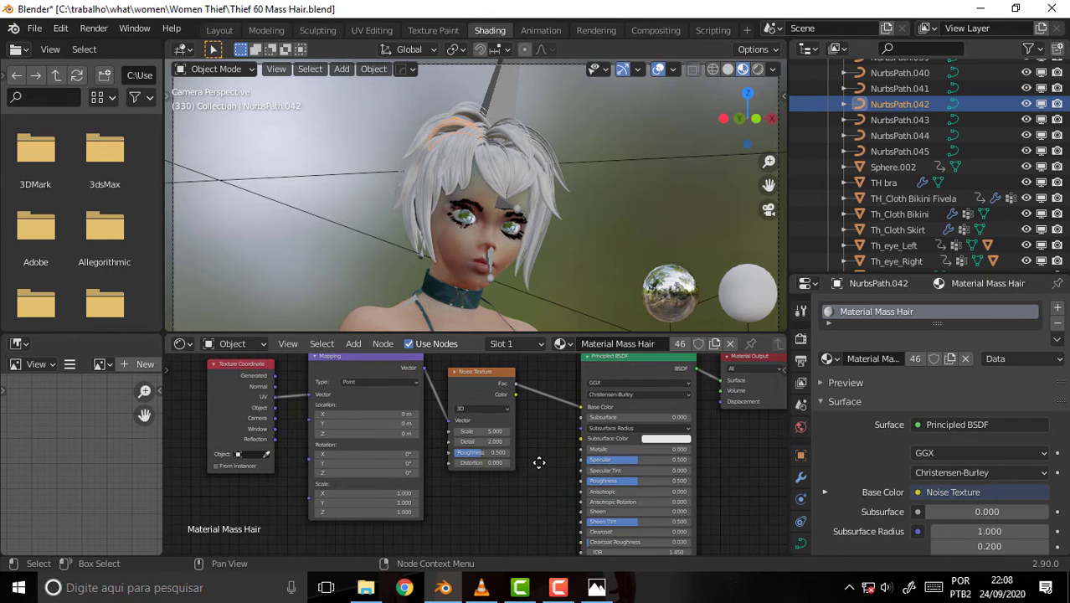
{"action": "left_click", "coordinate": [481, 589]}
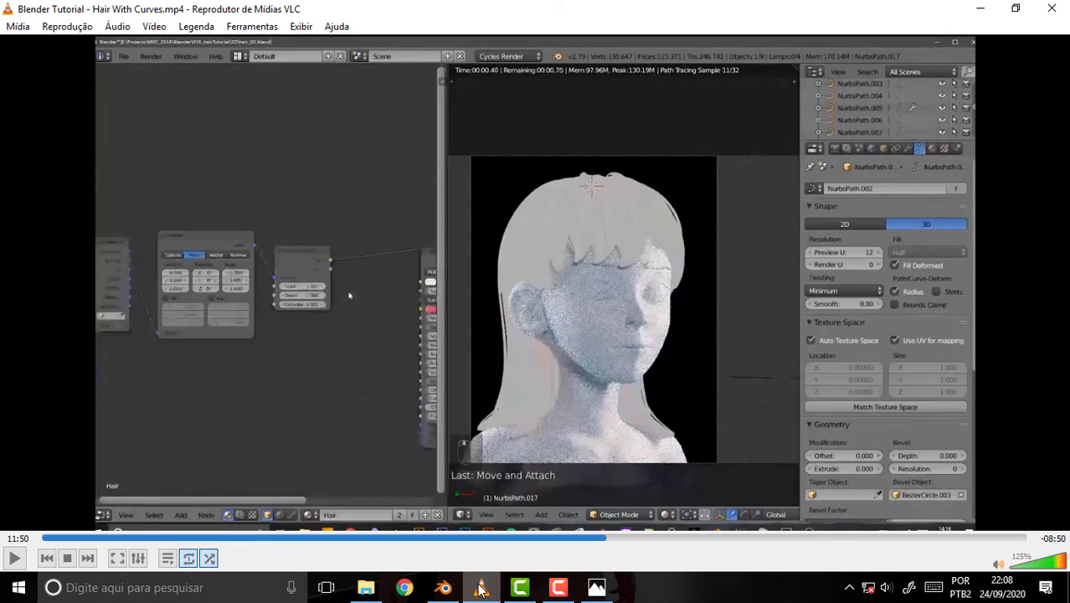
{"action": "left_click", "coordinate": [481, 590]}
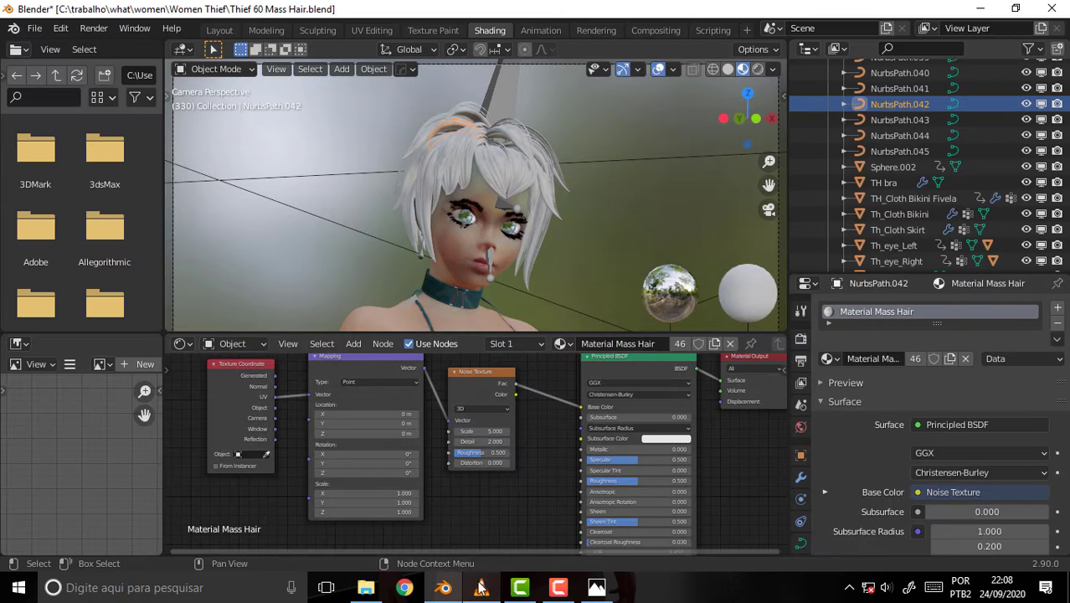
{"action": "left_click", "coordinate": [412, 493]}
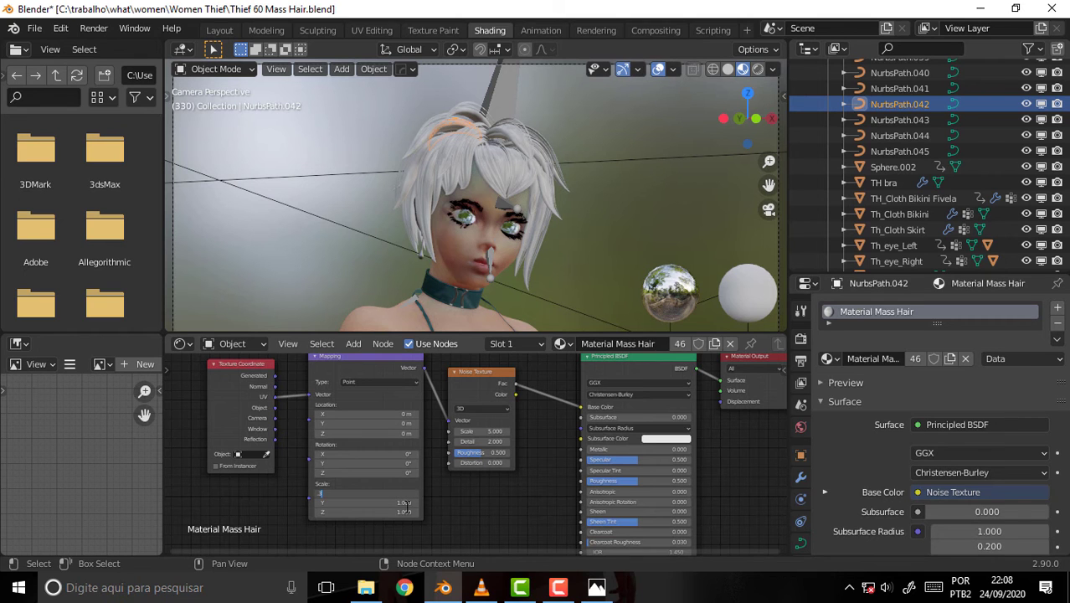
{"action": "key", "text": "Return"}
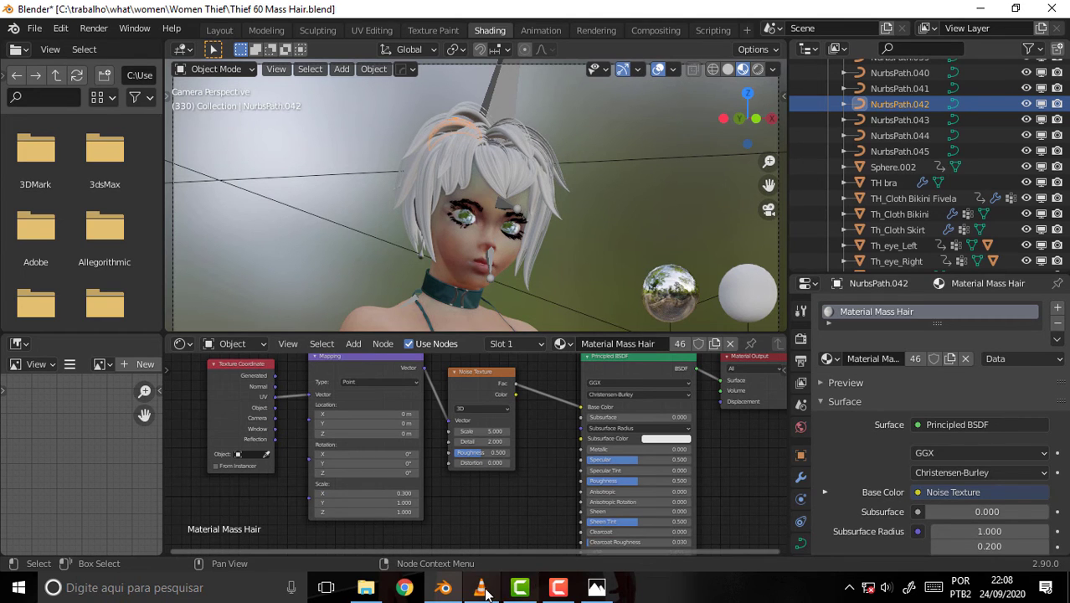
{"action": "left_click", "coordinate": [482, 590]}
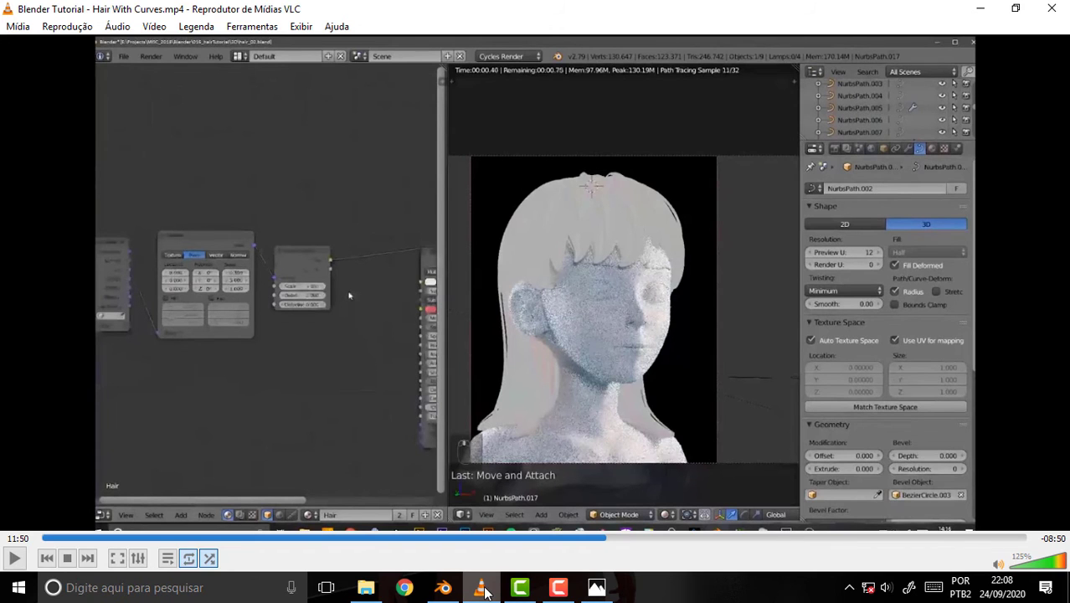
{"action": "left_click", "coordinate": [483, 591]}
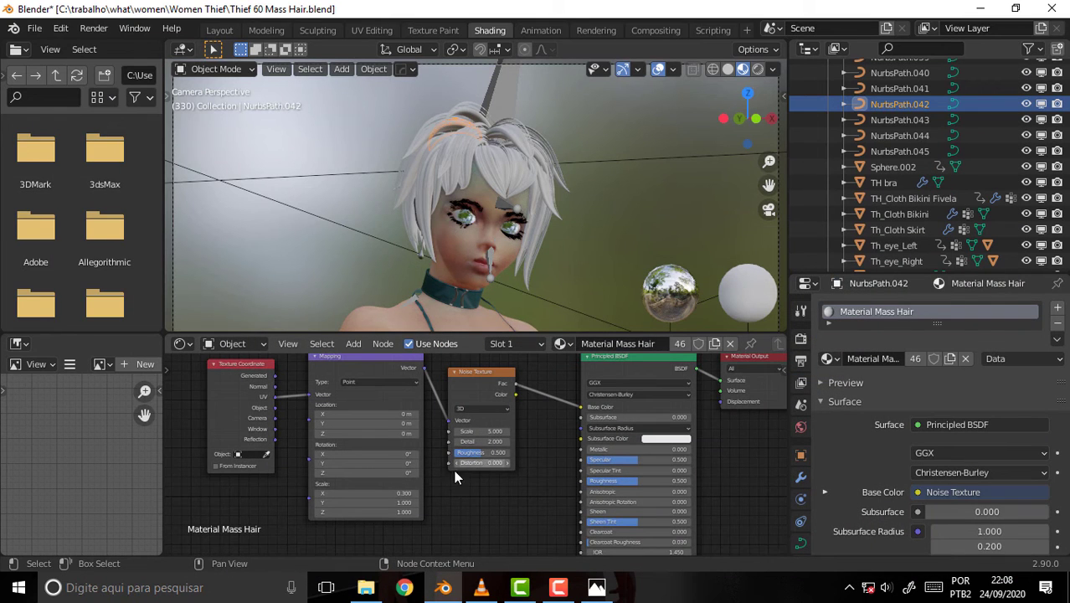
{"action": "left_click", "coordinate": [408, 503]}
{"action": "type", "text": "5"}
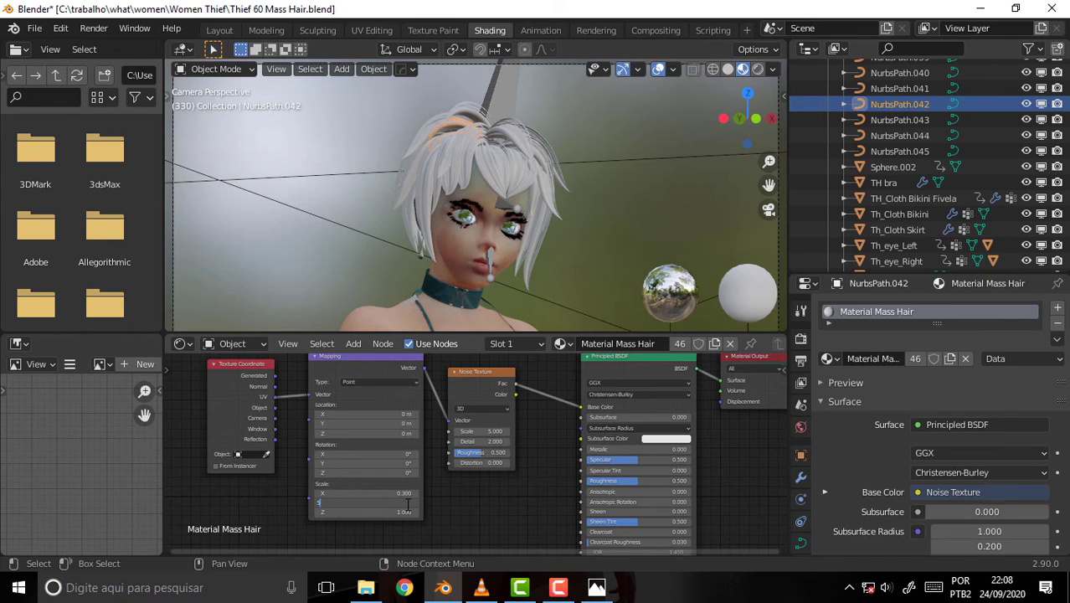
{"action": "key", "text": "Return"}
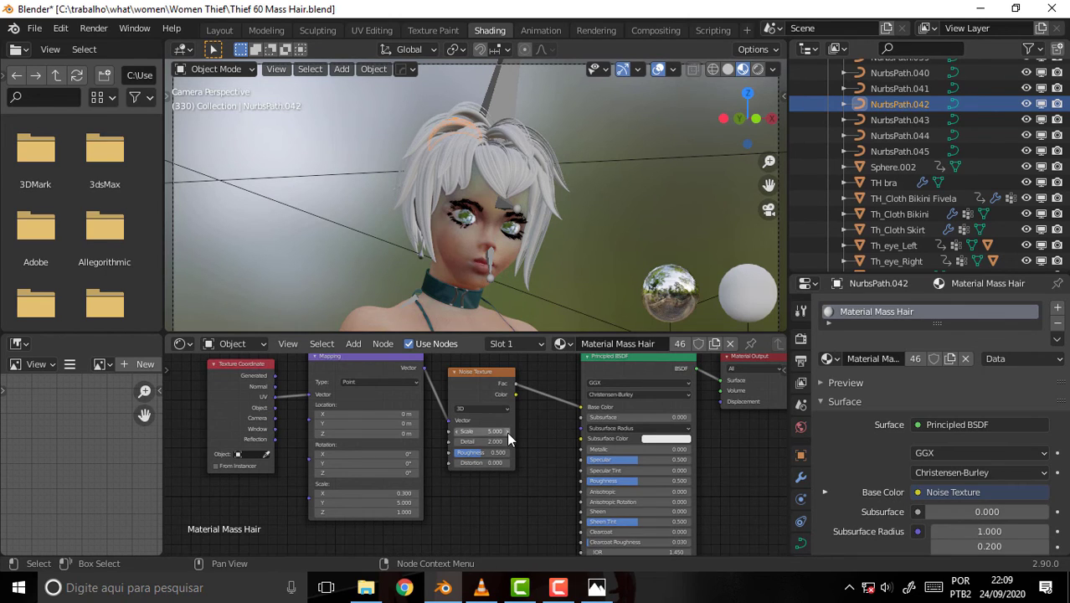
Step: Move the Texture Coordinate, Mapping and Noise Texture nodes further left
{"action": "middle_click_drag", "start_coordinate": [507, 431], "coordinate": [588, 422]}
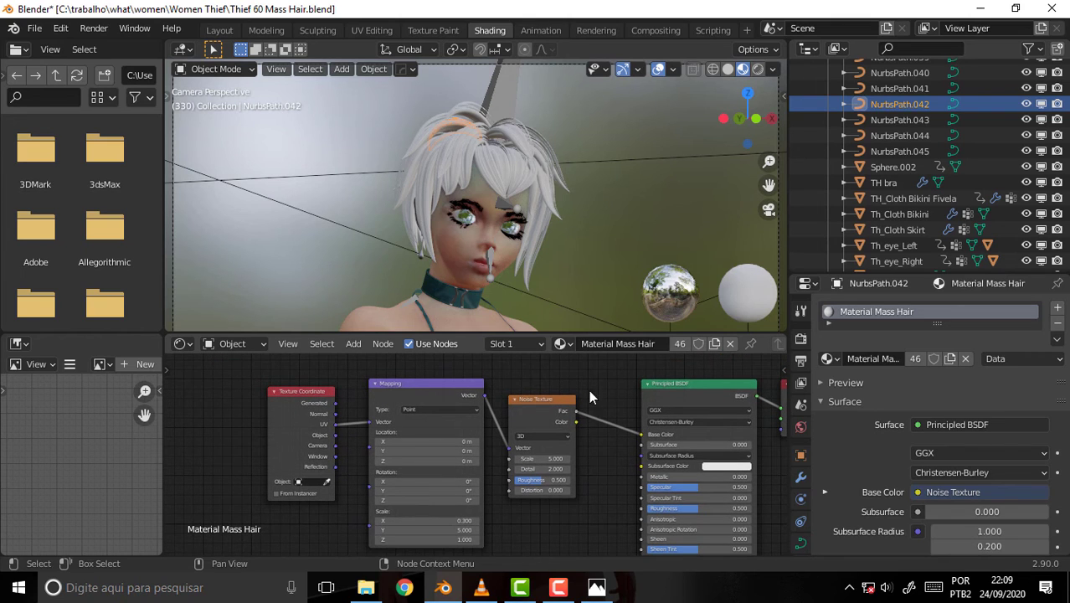
{"action": "left_click_drag", "start_coordinate": [589, 389], "coordinate": [247, 552]}
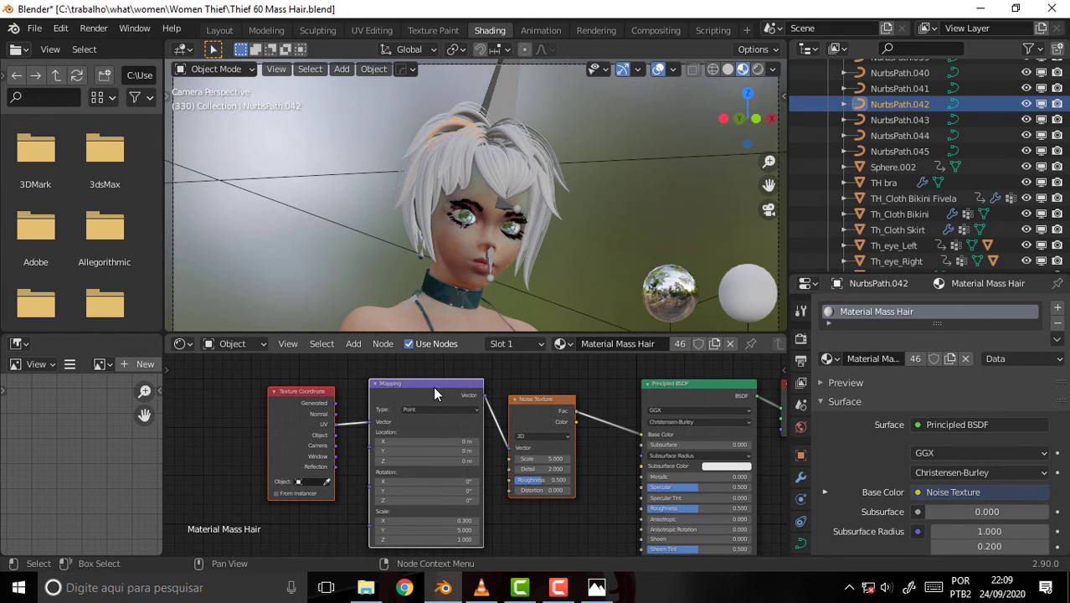
{"action": "left_click_drag", "start_coordinate": [428, 386], "coordinate": [318, 387]}
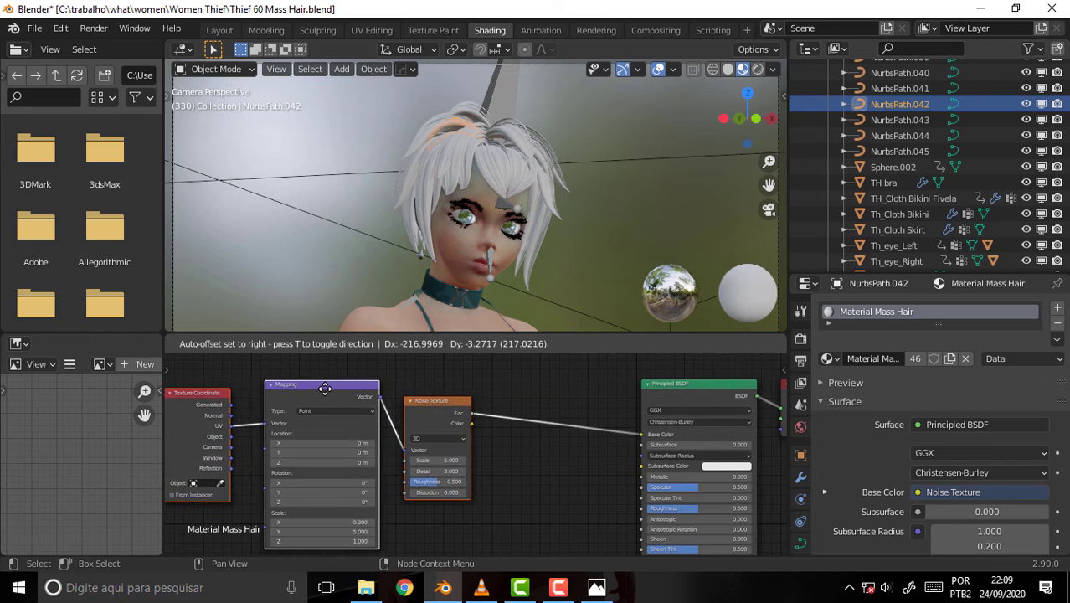
{"action": "middle_click_drag", "start_coordinate": [547, 465], "coordinate": [519, 441]}
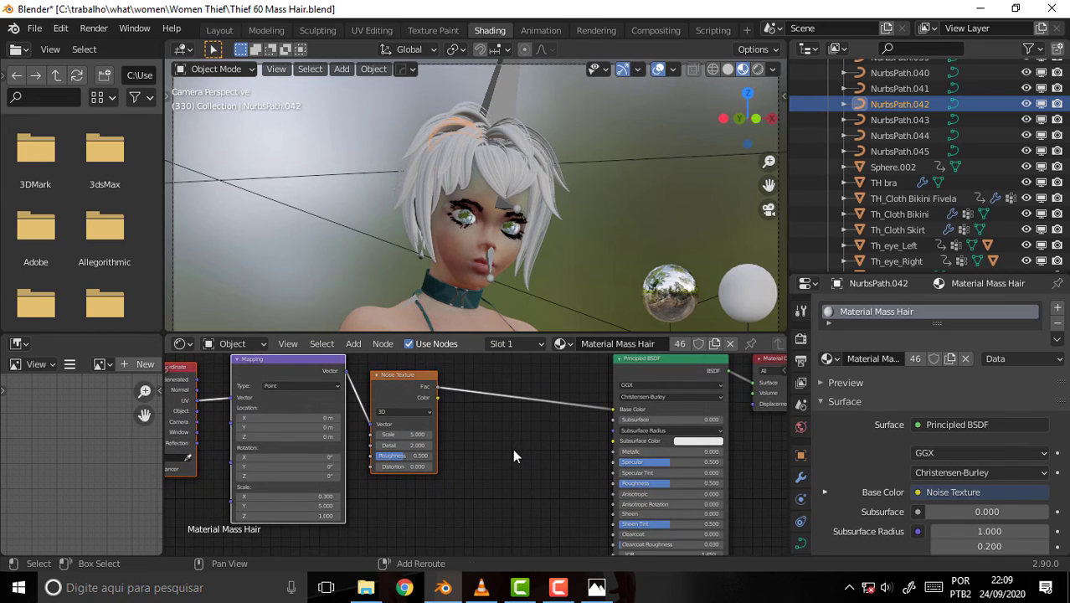
Step: Add a Bump node, plug the noise Fac into its Height, and place it near the shader
{"action": "key", "text": "shift+a"}
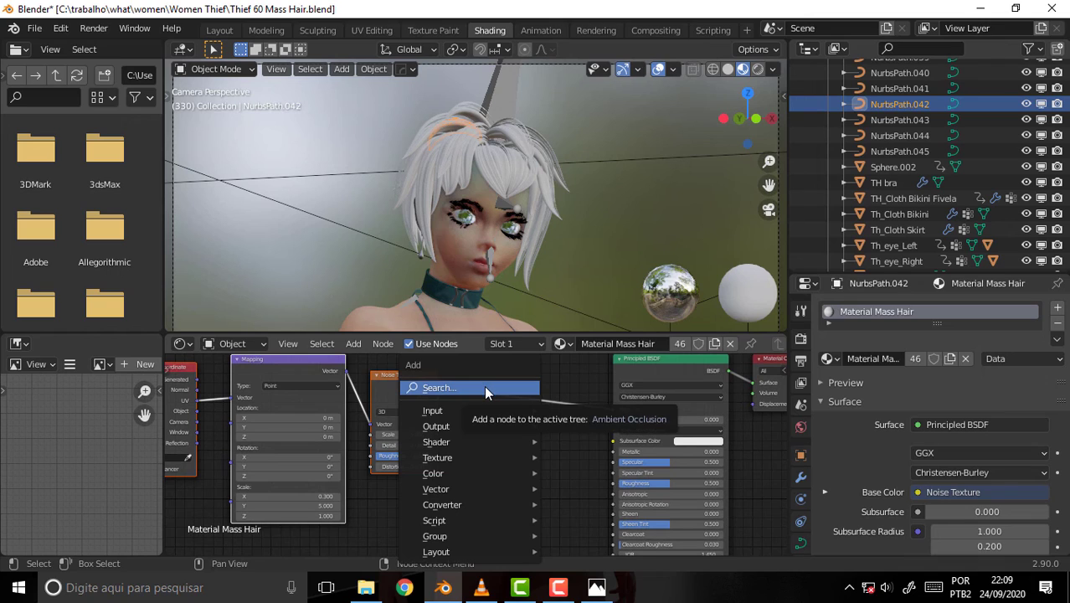
{"action": "left_click", "coordinate": [484, 387]}
{"action": "type", "text": "b"}
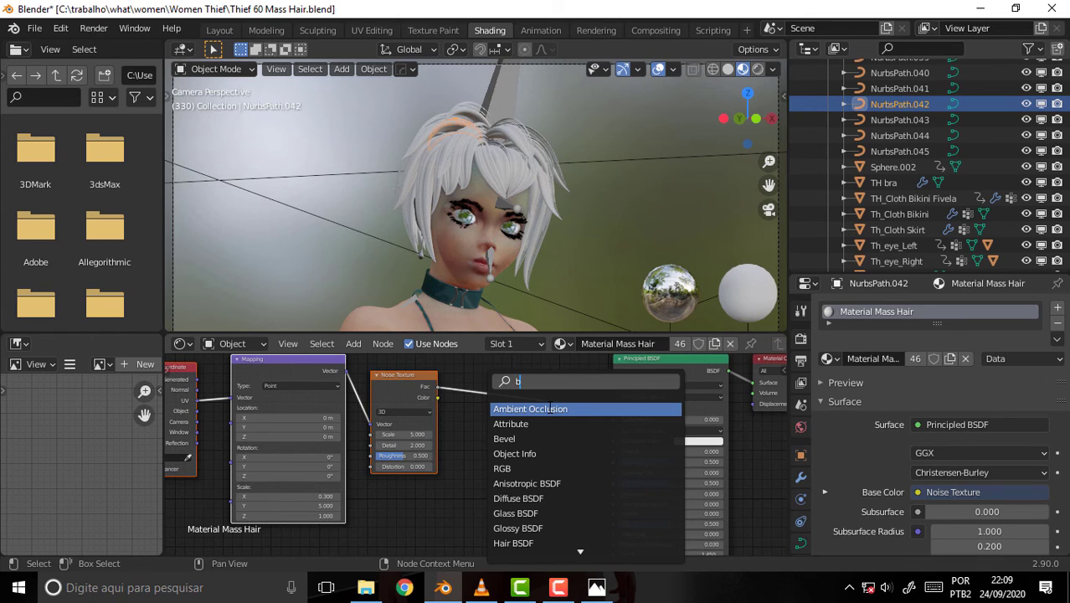
{"action": "type", "text": "u"}
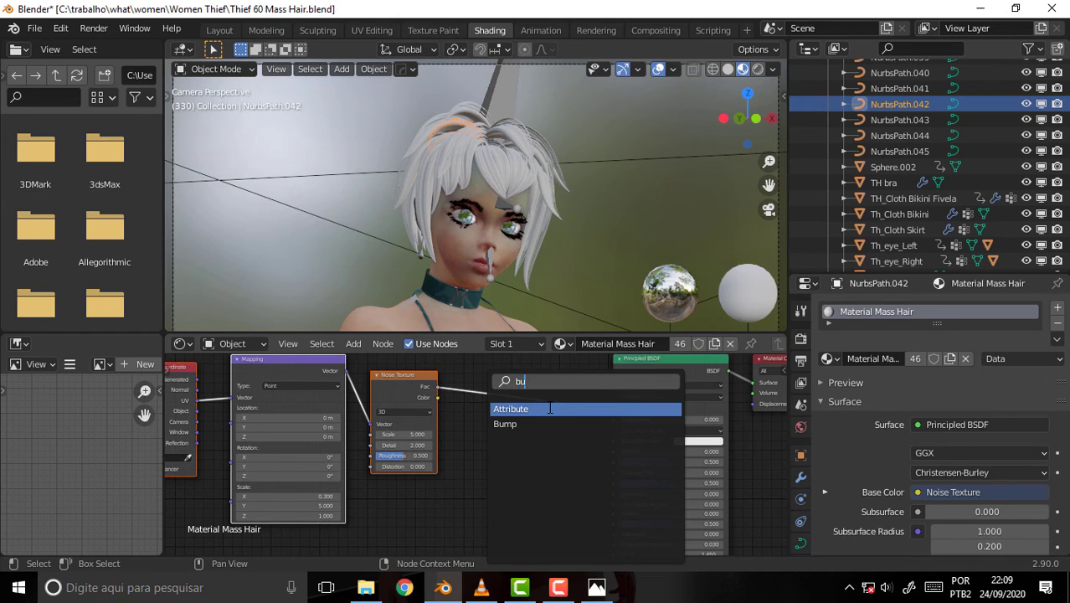
{"action": "type", "text": "m"}
{"action": "key", "text": "Return"}
{"action": "left_click", "coordinate": [515, 471]}
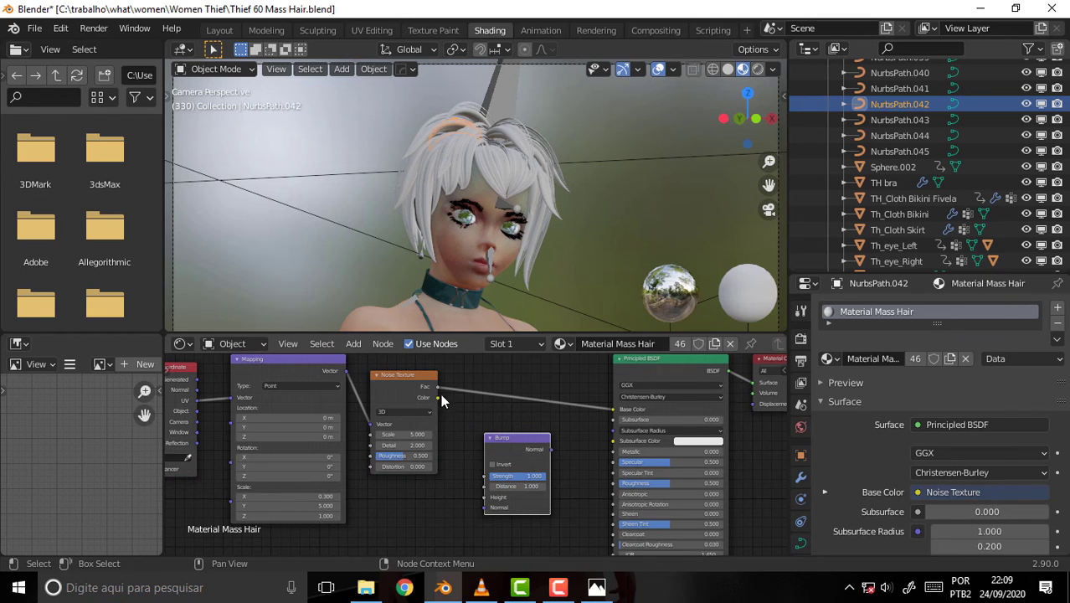
{"action": "mouse_move", "coordinate": [437, 387]}
{"action": "left_mouse_down"}
{"action": "mouse_move", "coordinate": [487, 510]}
{"action": "mouse_move", "coordinate": [484, 497]}
{"action": "left_mouse_up"}
{"action": "middle_click_drag", "start_coordinate": [552, 454], "coordinate": [521, 376]}
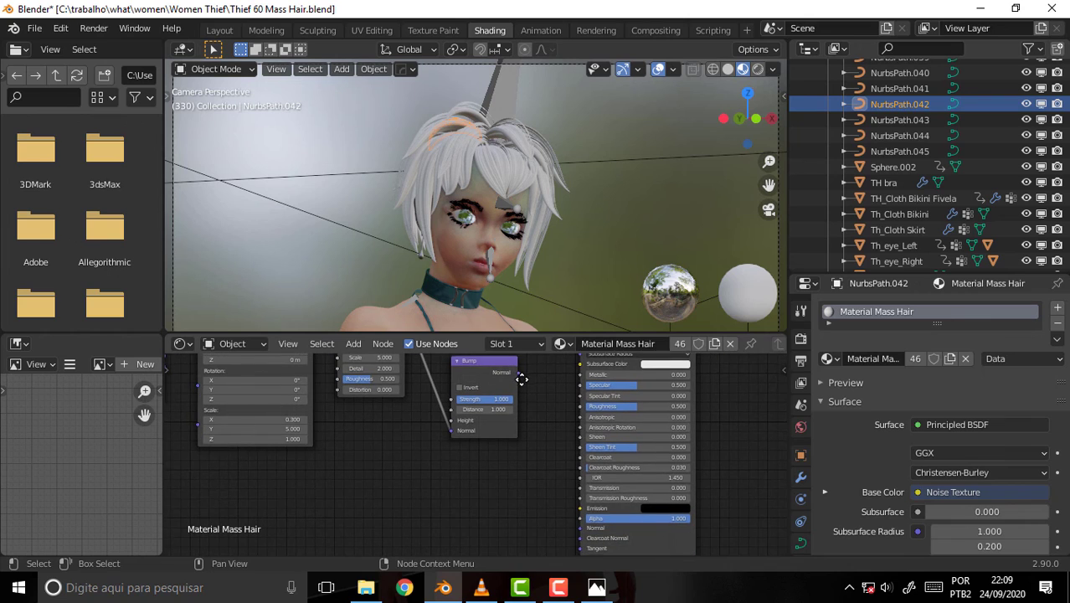
{"action": "mouse_move", "coordinate": [492, 360]}
{"action": "left_mouse_down"}
{"action": "mouse_move", "coordinate": [491, 408]}
{"action": "mouse_move", "coordinate": [580, 529]}
{"action": "left_mouse_up"}
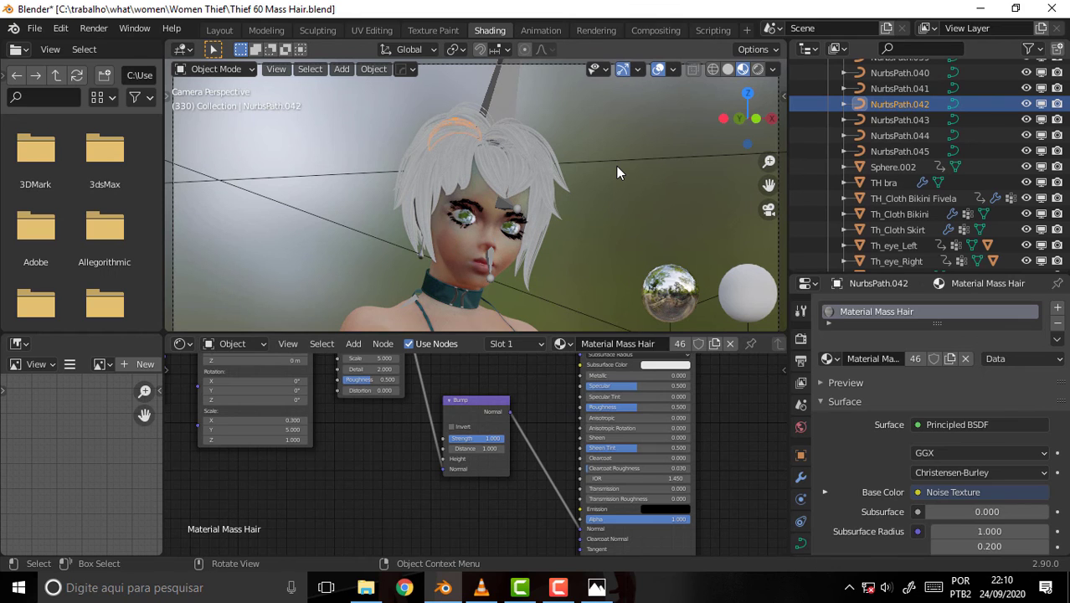
Step: Zoom in and orbit around the head to inspect the bumpy shading on top of the hair
{"action": "scroll", "coordinate": [617, 166], "scroll_direction": "up", "scroll_amount": 2}
{"action": "scroll", "coordinate": [616, 166], "scroll_direction": "up", "scroll_amount": 2}
{"action": "scroll", "coordinate": [615, 161], "scroll_direction": "up", "scroll_amount": 2}
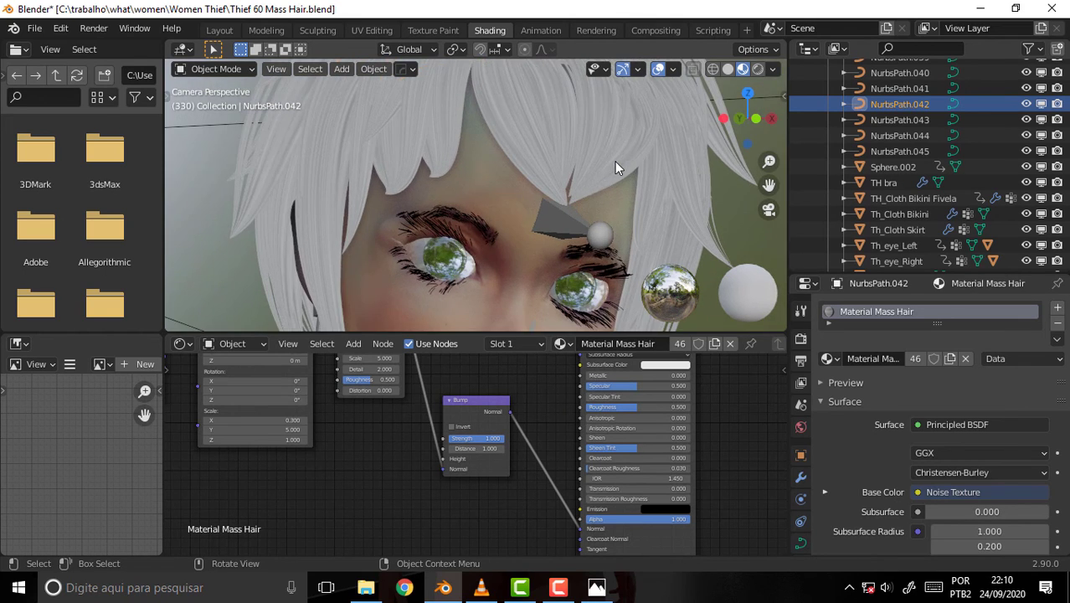
{"action": "mouse_move", "coordinate": [615, 161]}
{"action": "middle_mouse_down"}
{"action": "mouse_move", "coordinate": [601, 166]}
{"action": "mouse_move", "coordinate": [623, 171]}
{"action": "mouse_move", "coordinate": [612, 158]}
{"action": "mouse_move", "coordinate": [631, 155]}
{"action": "middle_mouse_up"}
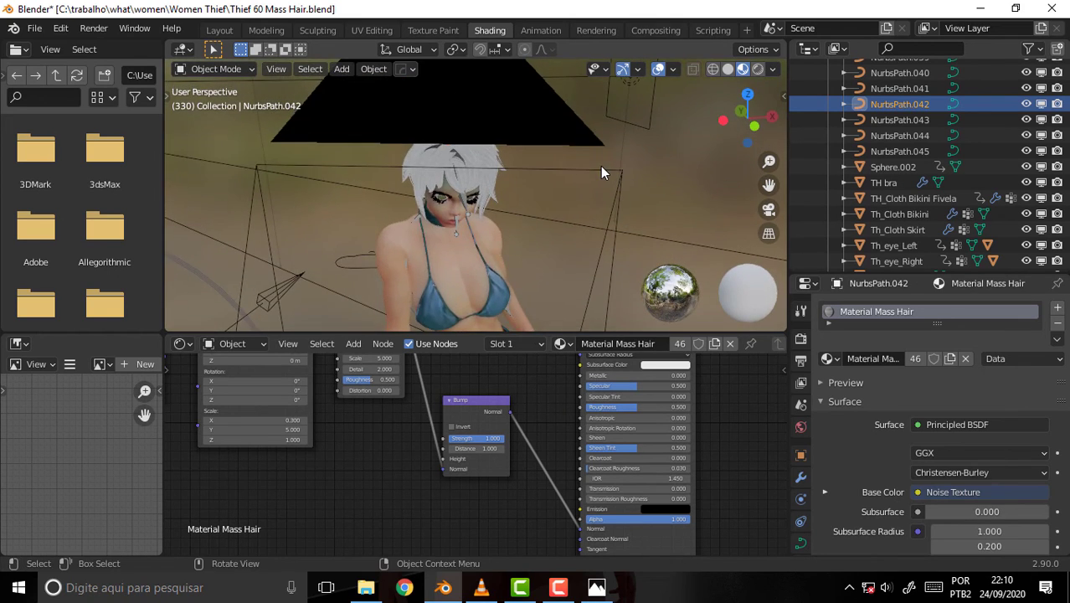
{"action": "scroll", "coordinate": [601, 165], "scroll_direction": "up", "scroll_amount": 5}
{"action": "scroll", "coordinate": [598, 166], "scroll_direction": "down", "scroll_amount": 2}
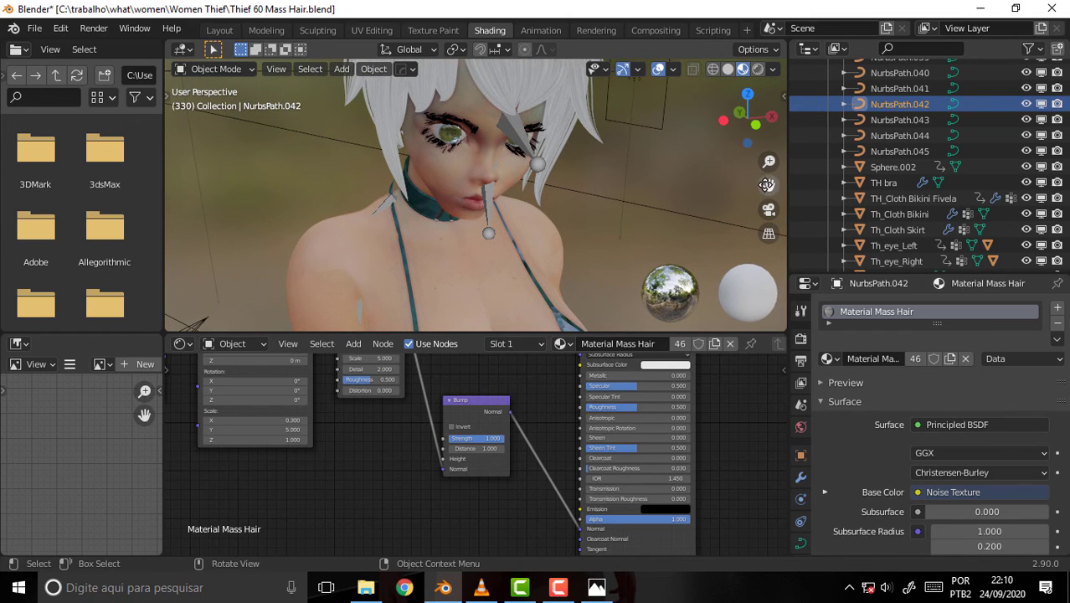
{"action": "left_click_drag", "start_coordinate": [768, 186], "coordinate": [675, 198]}
{"action": "scroll", "coordinate": [673, 196], "scroll_direction": "up", "scroll_amount": 2}
{"action": "scroll", "coordinate": [673, 197], "scroll_direction": "down", "scroll_amount": 3}
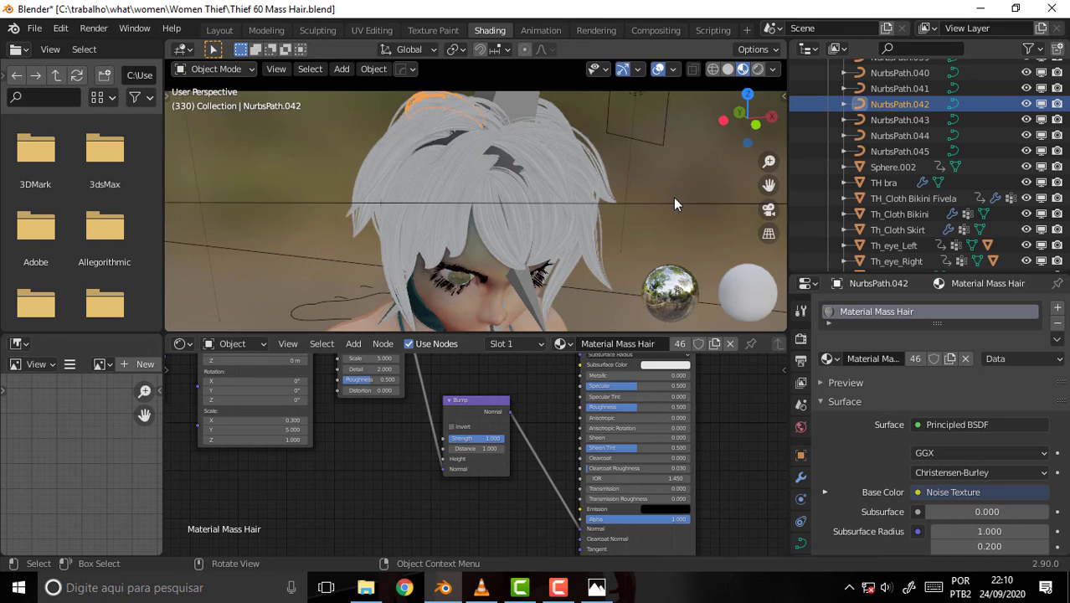
{"action": "mouse_move", "coordinate": [671, 194]}
{"action": "middle_mouse_down"}
{"action": "mouse_move", "coordinate": [682, 176]}
{"action": "mouse_move", "coordinate": [667, 185]}
{"action": "middle_mouse_up"}
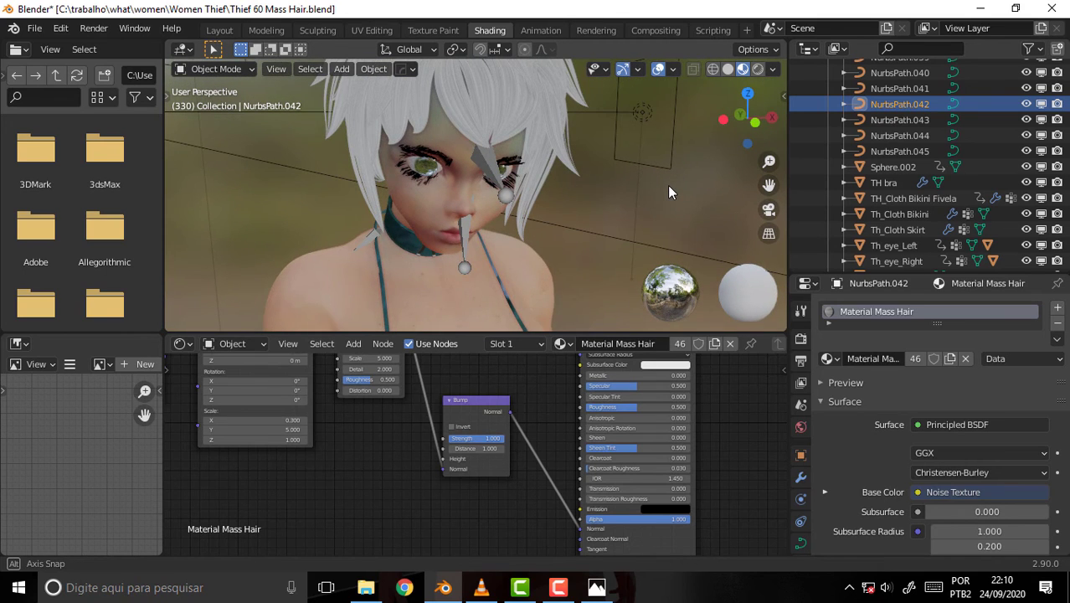
Step: Orbit to a frontal view, pan down the torso and back to the face to check the streaked strands
{"action": "left_click", "coordinate": [481, 588]}
{"action": "left_click", "coordinate": [481, 588]}
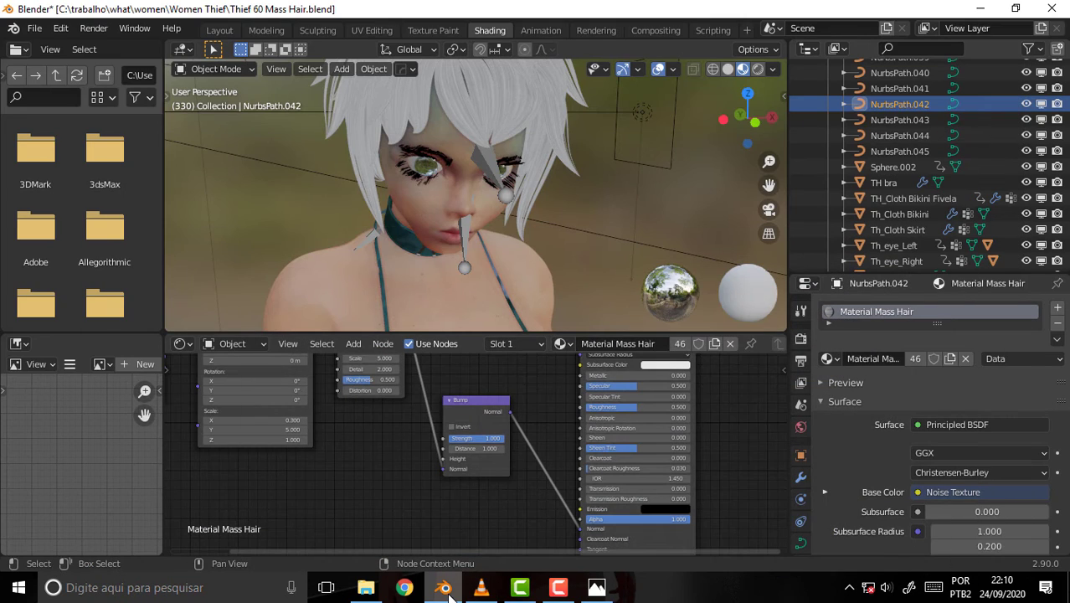
{"action": "middle_click_drag", "start_coordinate": [553, 310], "coordinate": [549, 285]}
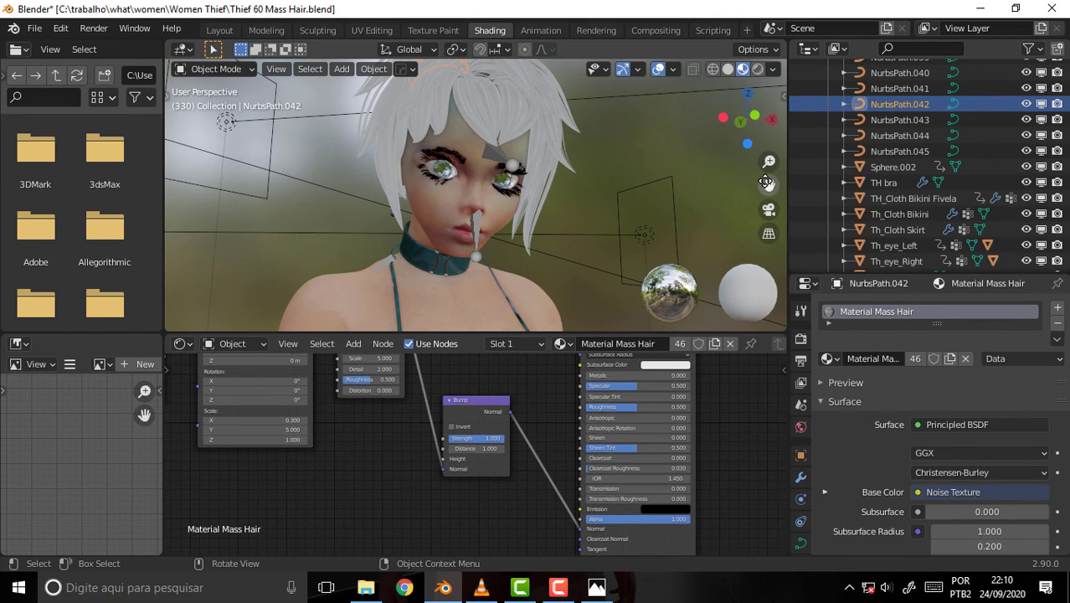
{"action": "left_click_drag", "start_coordinate": [769, 185], "coordinate": [769, 109]}
{"action": "left_click_drag", "start_coordinate": [769, 184], "coordinate": [769, 84]}
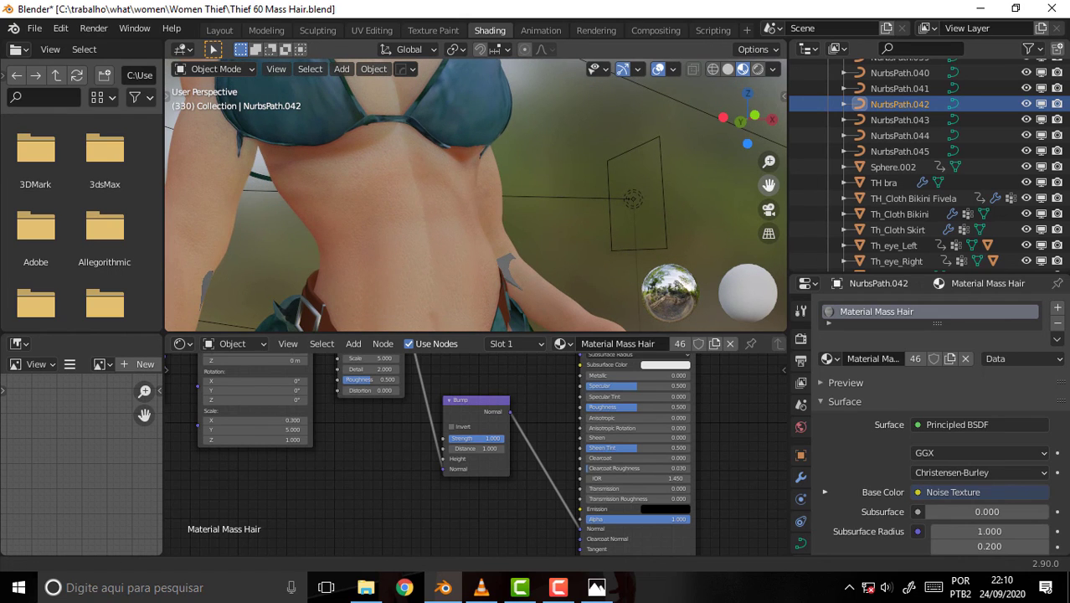
{"action": "left_click_drag", "start_coordinate": [769, 184], "coordinate": [769, 277]}
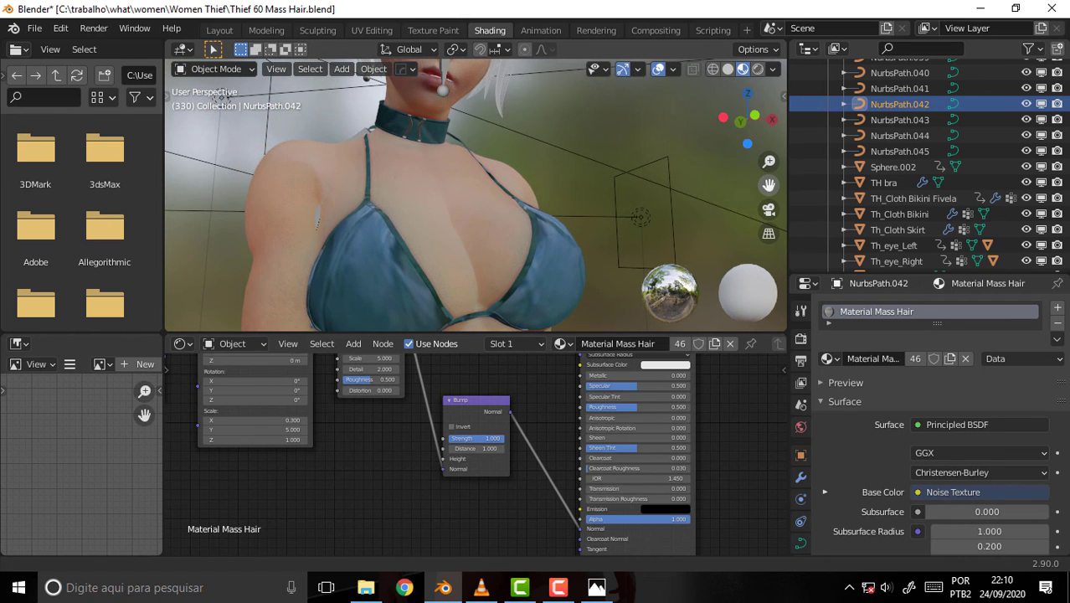
{"action": "left_click_drag", "start_coordinate": [769, 184], "coordinate": [769, 268]}
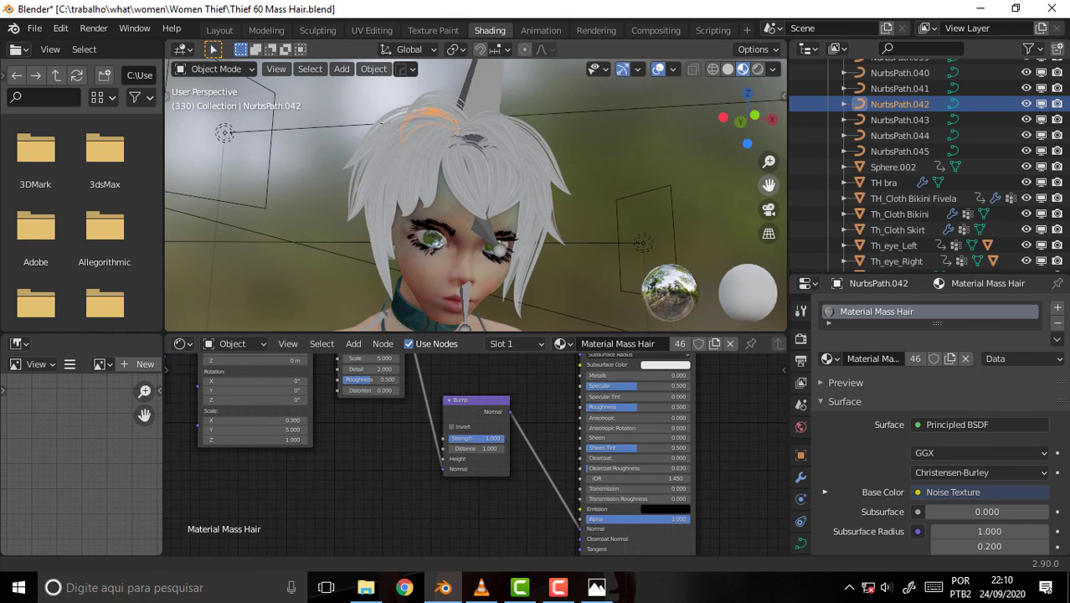
{"action": "scroll", "coordinate": [717, 235], "scroll_direction": "up", "scroll_amount": 5}
{"action": "scroll", "coordinate": [715, 231], "scroll_direction": "down", "scroll_amount": 2}
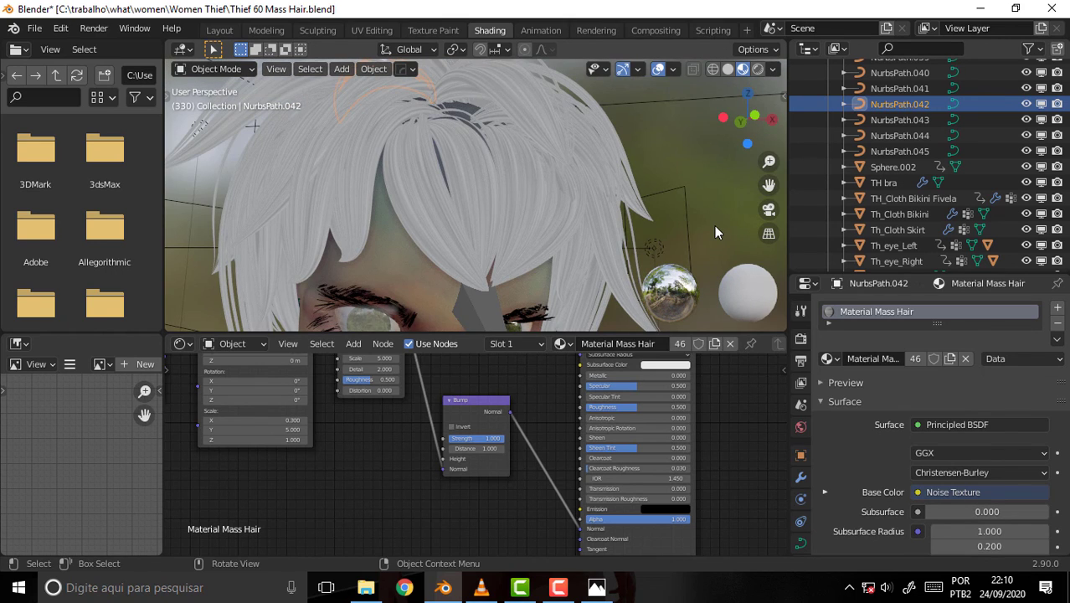
{"action": "scroll", "coordinate": [715, 226], "scroll_direction": "down", "scroll_amount": 3}
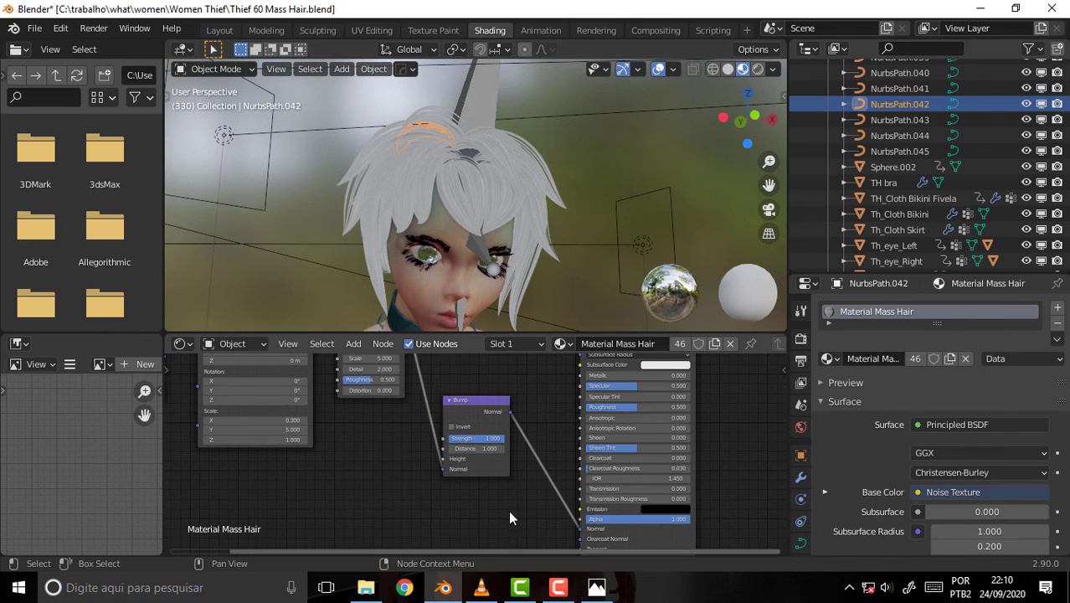
{"action": "left_click", "coordinate": [558, 587]}
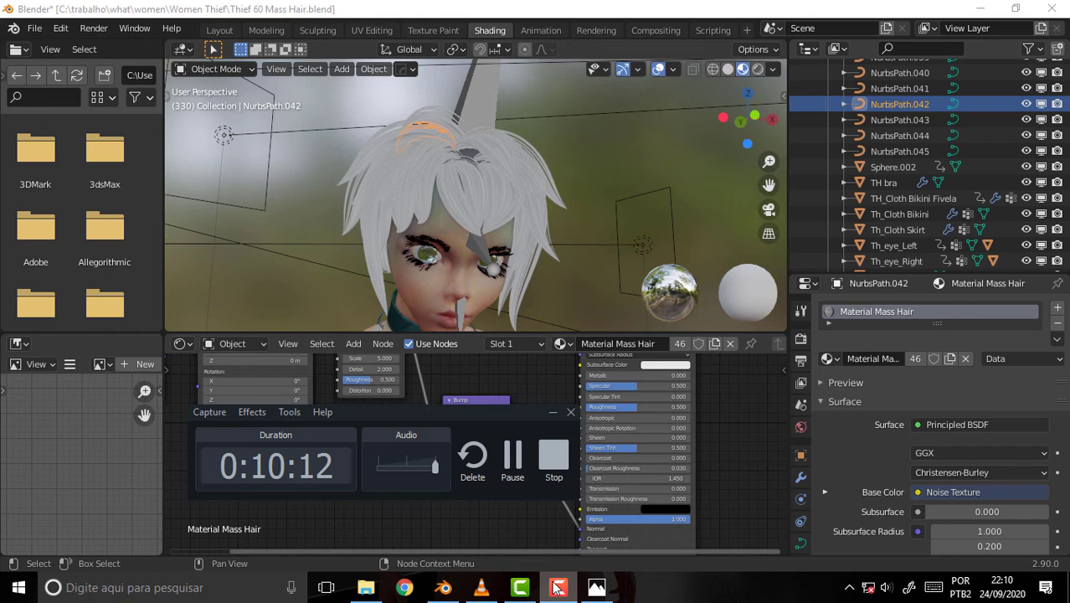